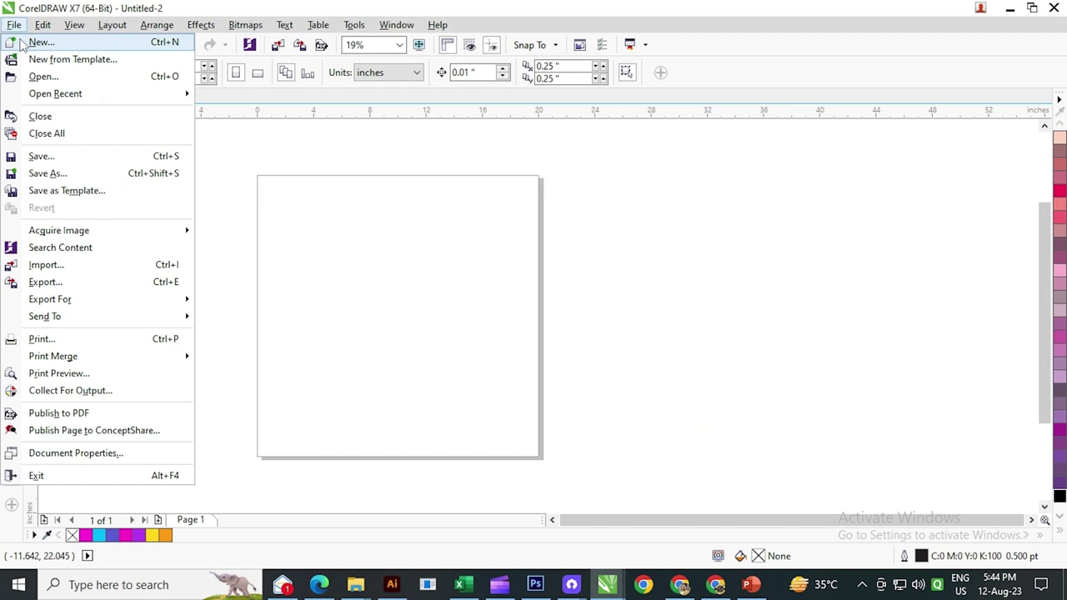
Paste the feather pen image onto the blank page and enlarge it to about 12 × 17.1 inches.
{"action": "left_click", "coordinate": [220, 204]}
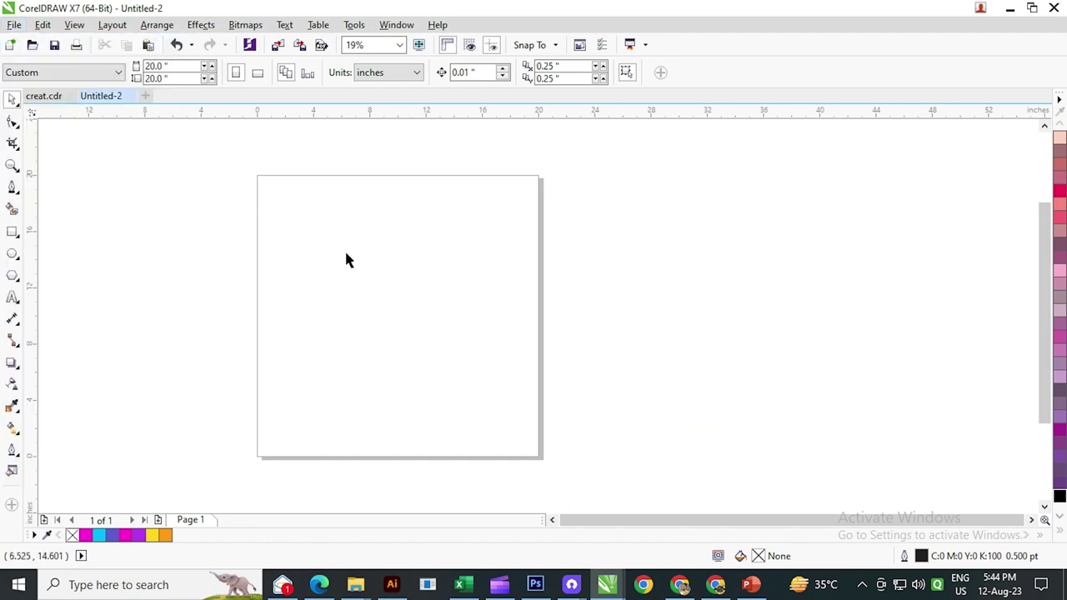
{"action": "key", "text": "ctrl+v"}
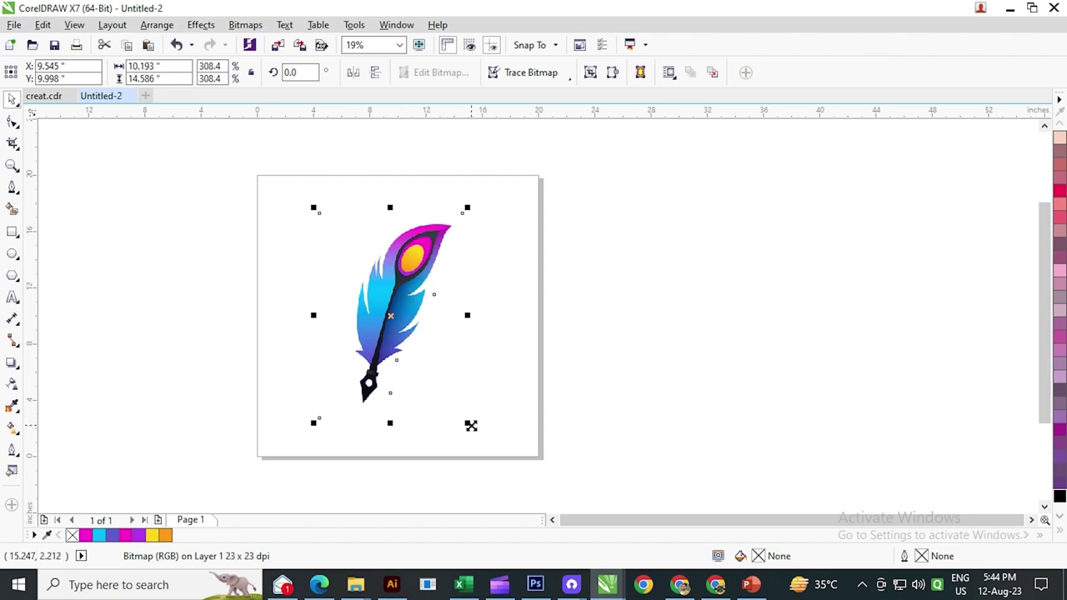
{"action": "left_click_drag", "start_coordinate": [471, 426], "coordinate": [487, 444]}
Lock the feather bitmap in place as a tracing reference.
{"action": "right_click", "coordinate": [405, 252]}
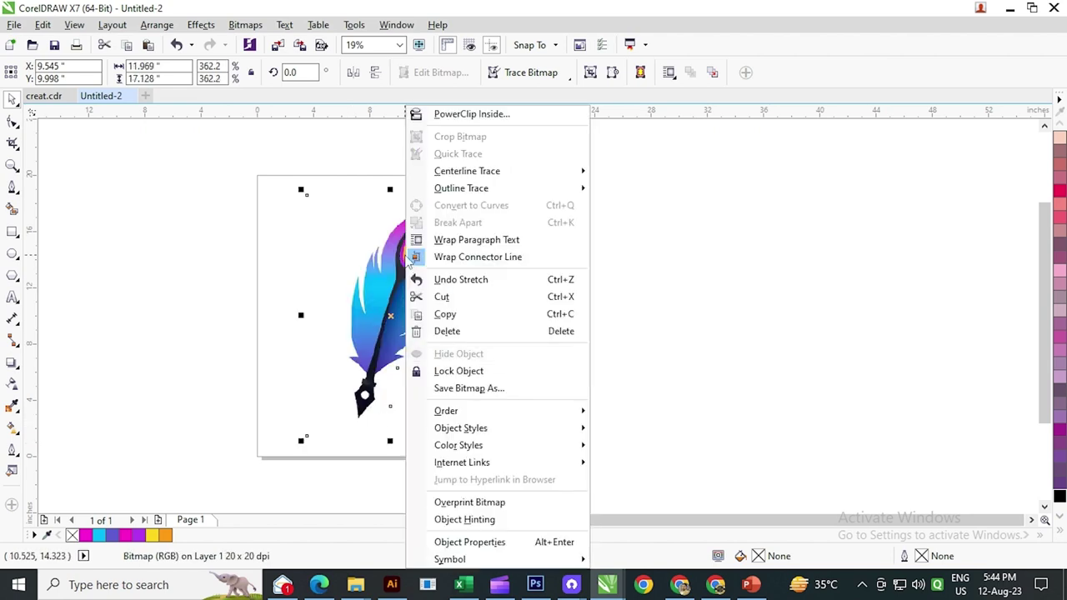
{"action": "left_click", "coordinate": [457, 372]}
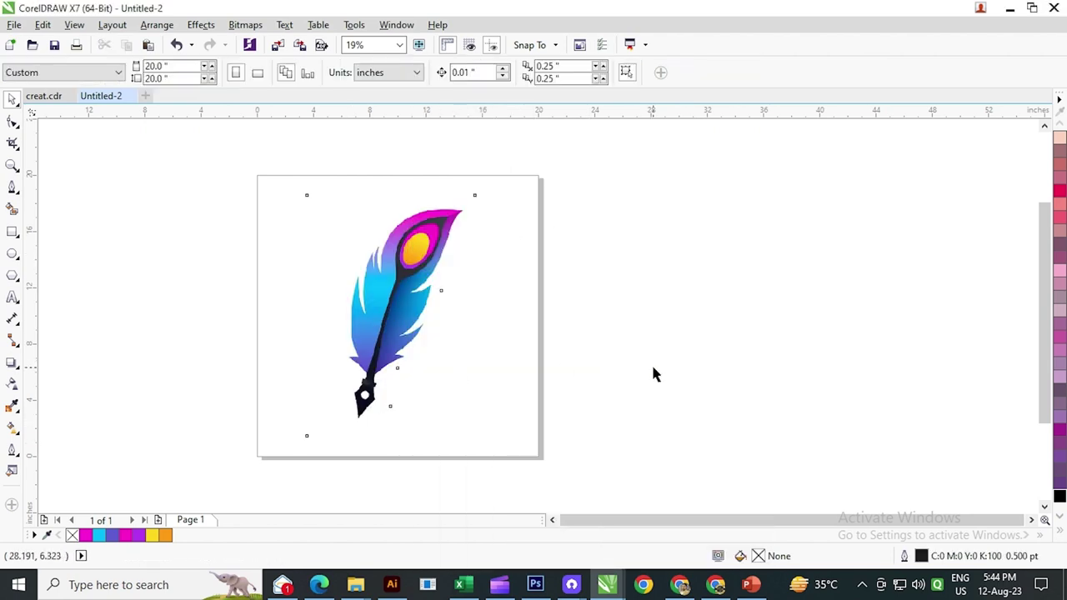
Start a Pen tool outline at the feather's upper tip and trace its curved upper-left edge down to the first notch.
{"action": "left_click", "coordinate": [14, 190]}
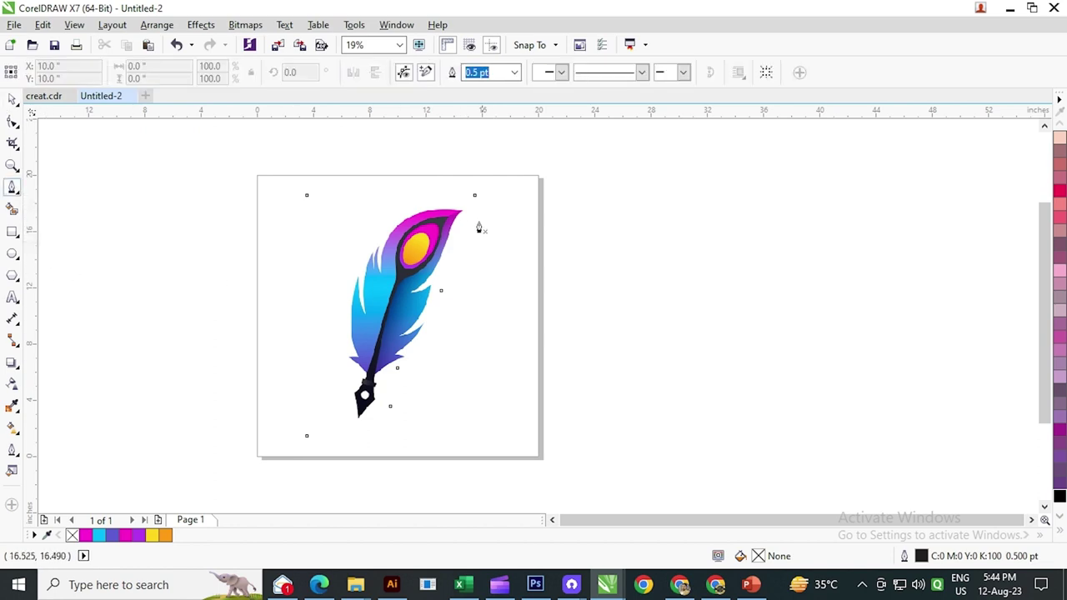
{"action": "scroll", "coordinate": [478, 226], "scroll_direction": "up", "scroll_amount": 3}
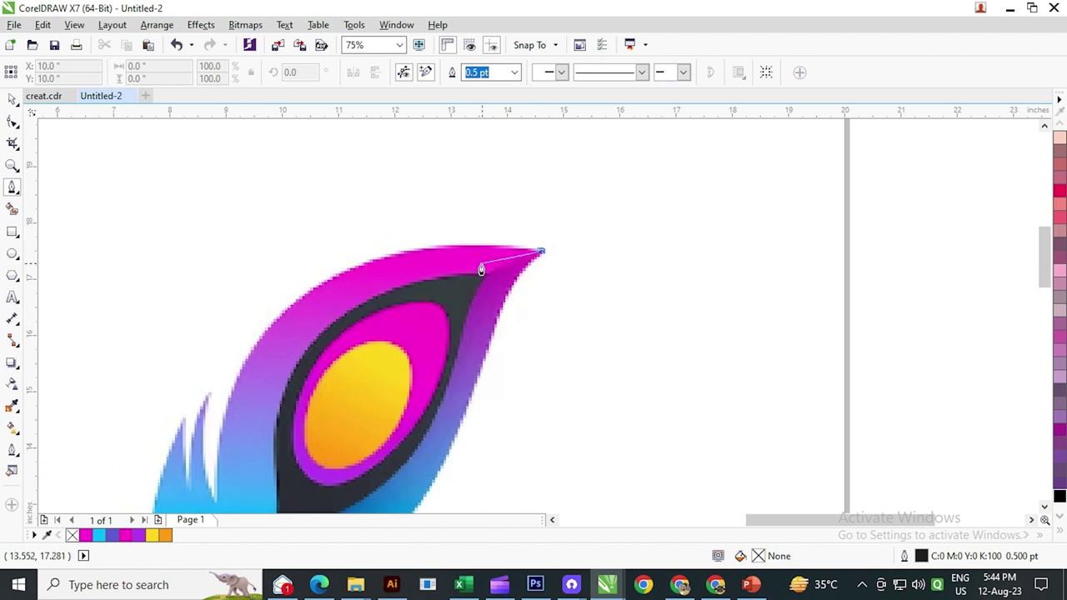
{"action": "left_click_drag", "start_coordinate": [280, 302], "coordinate": [358, 396]}
{"action": "double_click", "coordinate": [445, 292]}
{"action": "scroll", "coordinate": [437, 293], "scroll_direction": "down", "scroll_amount": 2}
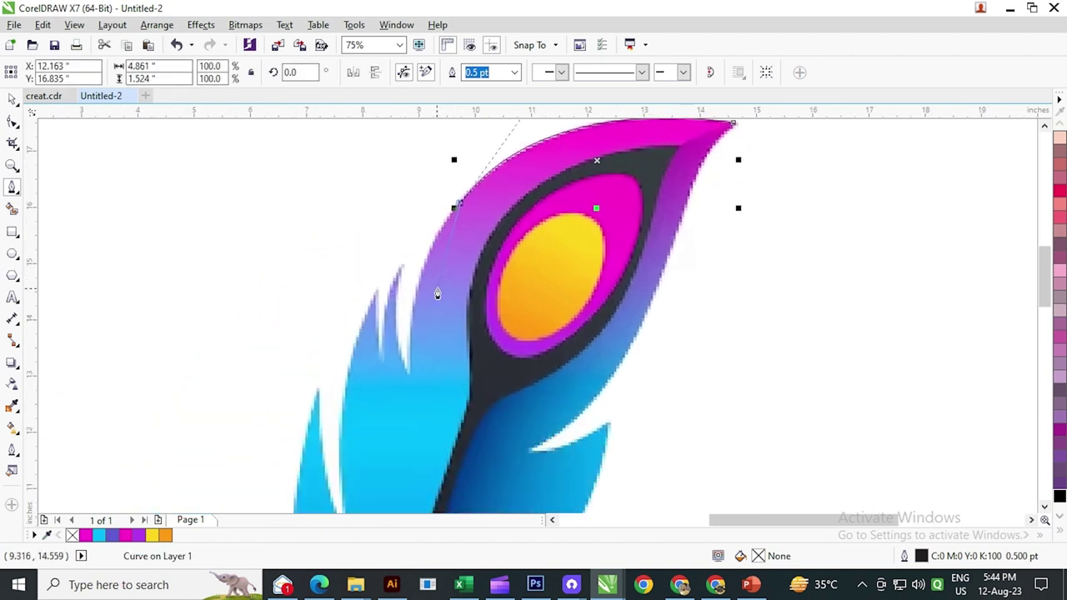
{"action": "left_click_drag", "start_coordinate": [408, 378], "coordinate": [413, 483]}
{"action": "double_click", "coordinate": [410, 444]}
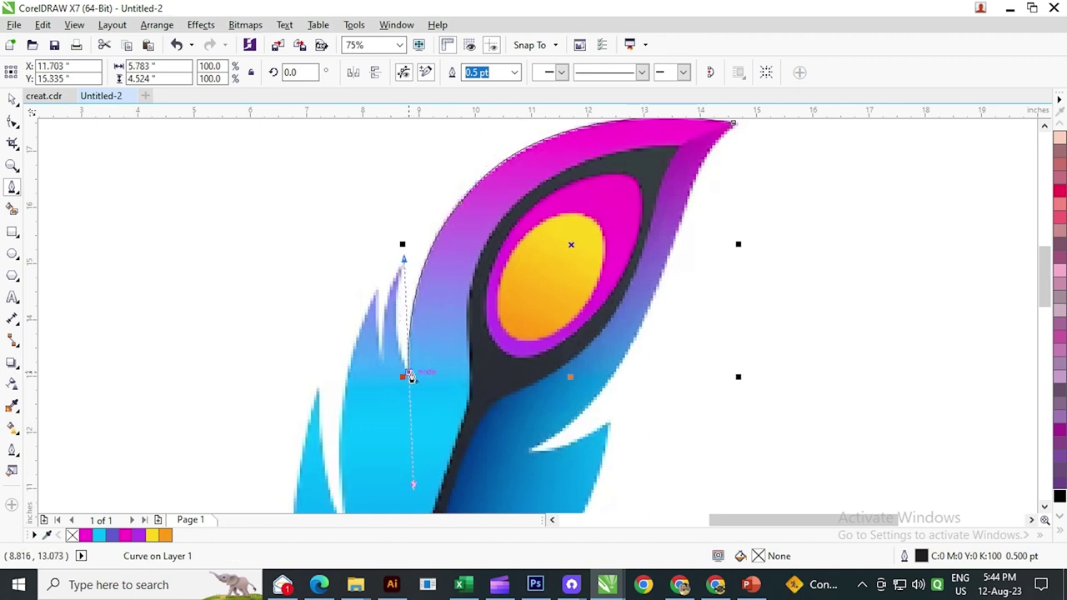
Continue the outline around the first narrow barb on the feather's left edge and up to the tip of the second.
{"action": "mouse_move", "coordinate": [396, 319]}
{"action": "left_mouse_down"}
{"action": "mouse_move", "coordinate": [419, 205]}
{"action": "mouse_move", "coordinate": [419, 221]}
{"action": "left_mouse_up"}
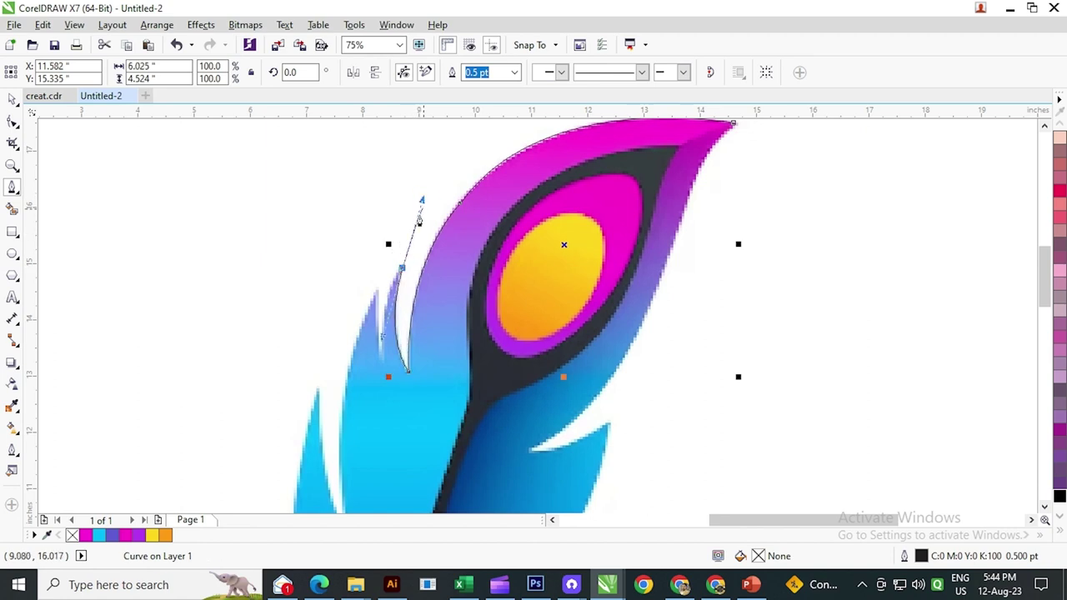
{"action": "left_click", "coordinate": [384, 364]}
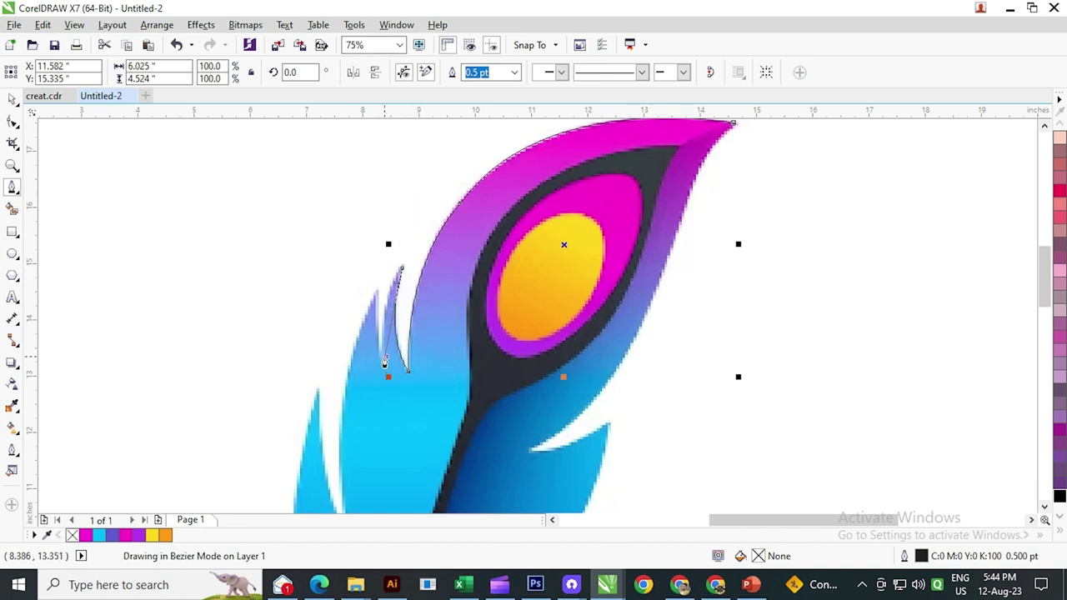
{"action": "left_click_drag", "start_coordinate": [391, 414], "coordinate": [391, 408]}
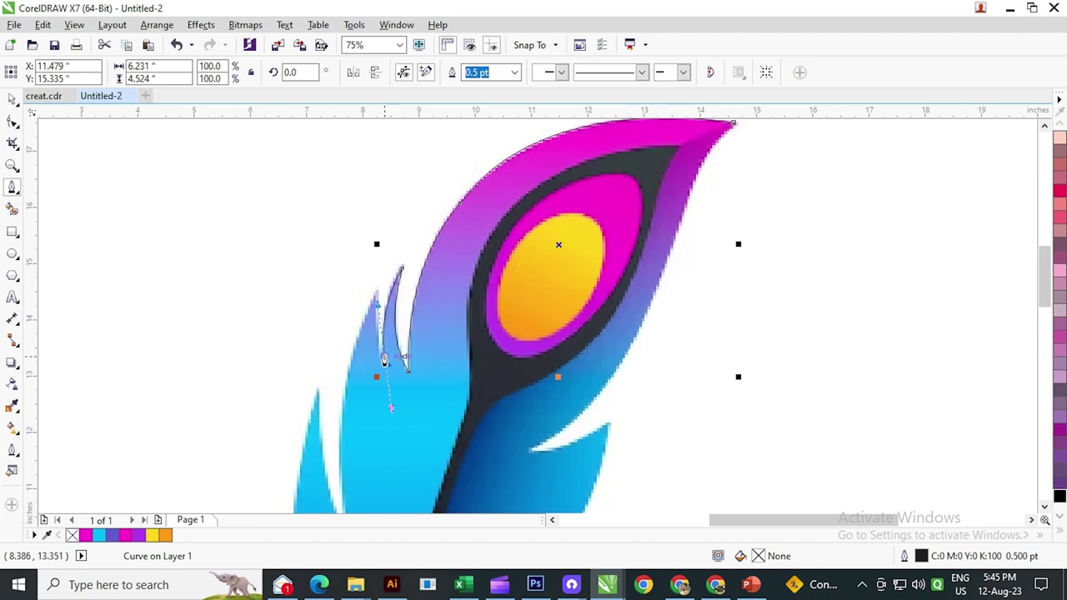
{"action": "left_click_drag", "start_coordinate": [377, 296], "coordinate": [382, 256]}
{"action": "left_click", "coordinate": [377, 292], "text": "alt"}
Trace the left edge down into the long notch and back up to the tip of the large left barb.
{"action": "left_click_drag", "start_coordinate": [340, 339], "coordinate": [380, 227]}
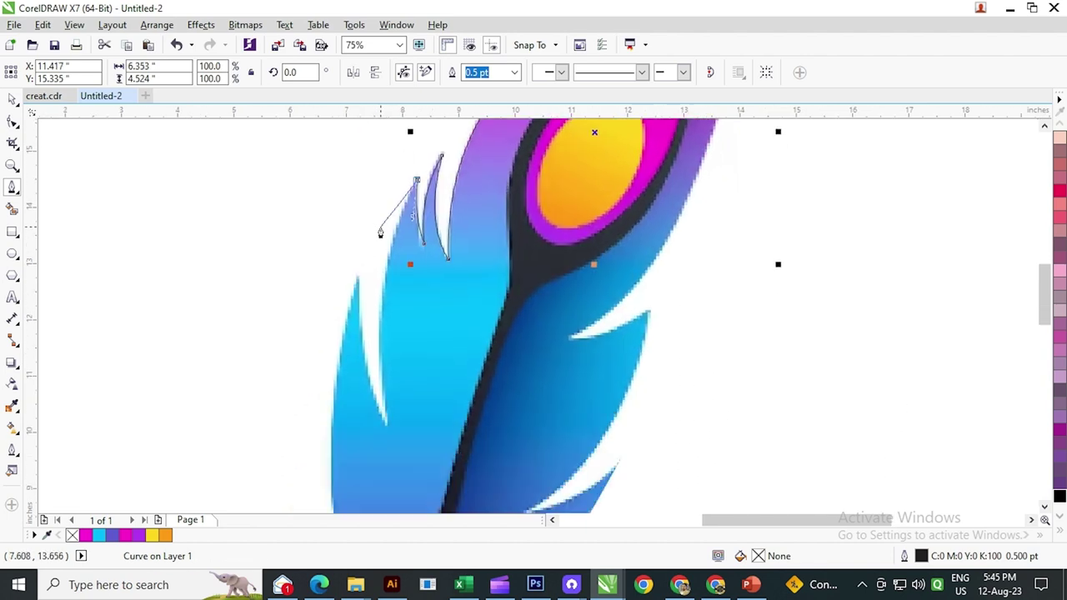
{"action": "scroll", "coordinate": [386, 359], "scroll_direction": "down", "scroll_amount": 2}
{"action": "mouse_move", "coordinate": [382, 407]}
{"action": "left_mouse_down"}
{"action": "mouse_move", "coordinate": [406, 447]}
{"action": "mouse_move", "coordinate": [398, 482]}
{"action": "left_mouse_up"}
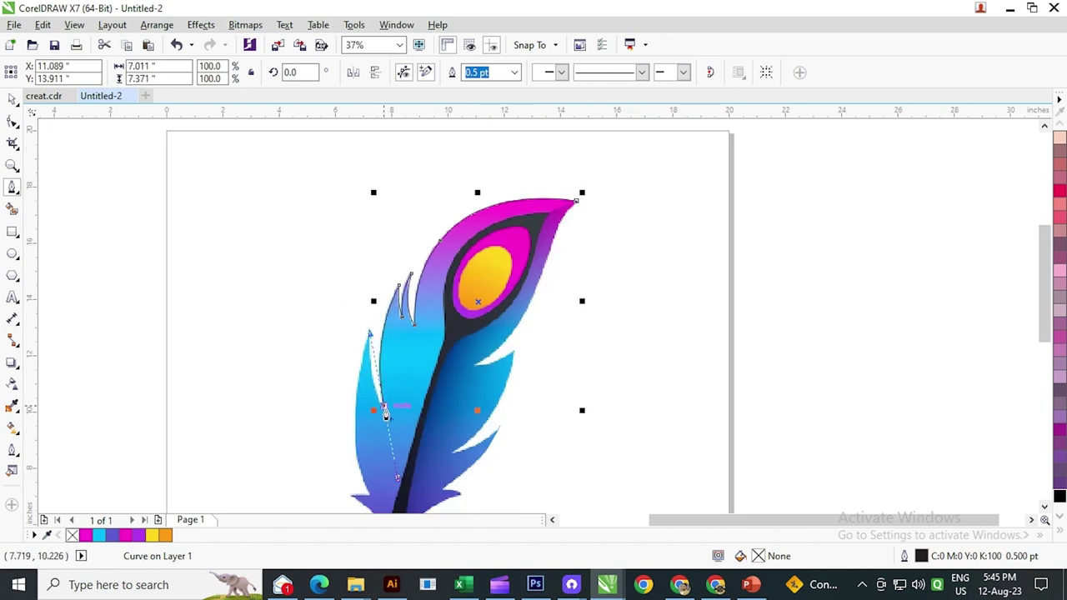
{"action": "scroll", "coordinate": [350, 414], "scroll_direction": "up", "scroll_amount": 2}
{"action": "left_click_drag", "start_coordinate": [377, 287], "coordinate": [382, 170]}
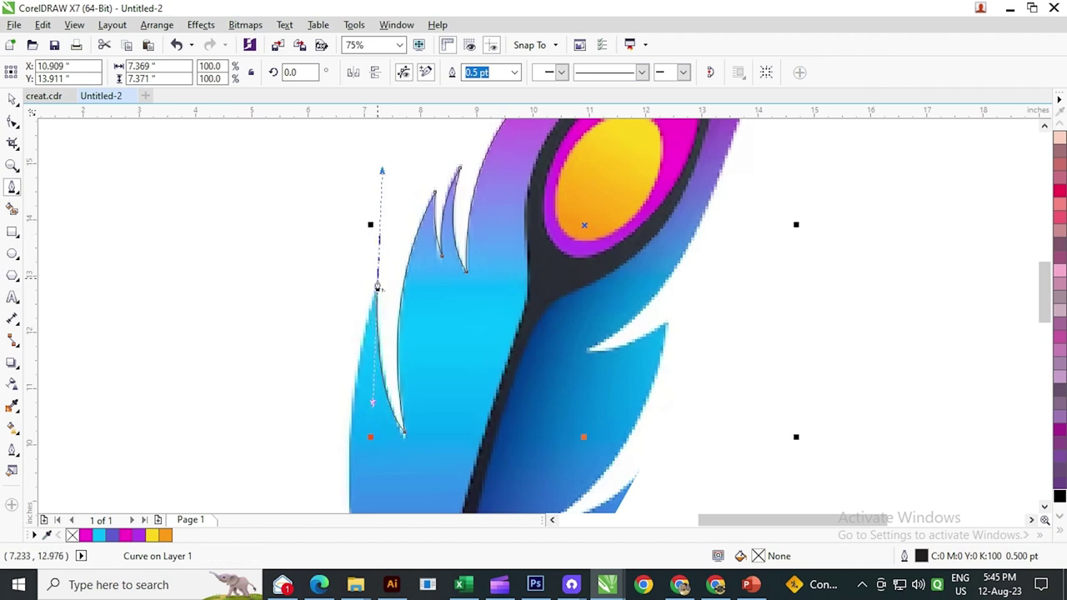
Trace the feather's lower-left edge around the small pointed barb down to where the vane meets the stem.
{"action": "scroll", "coordinate": [372, 349], "scroll_direction": "down", "scroll_amount": 2}
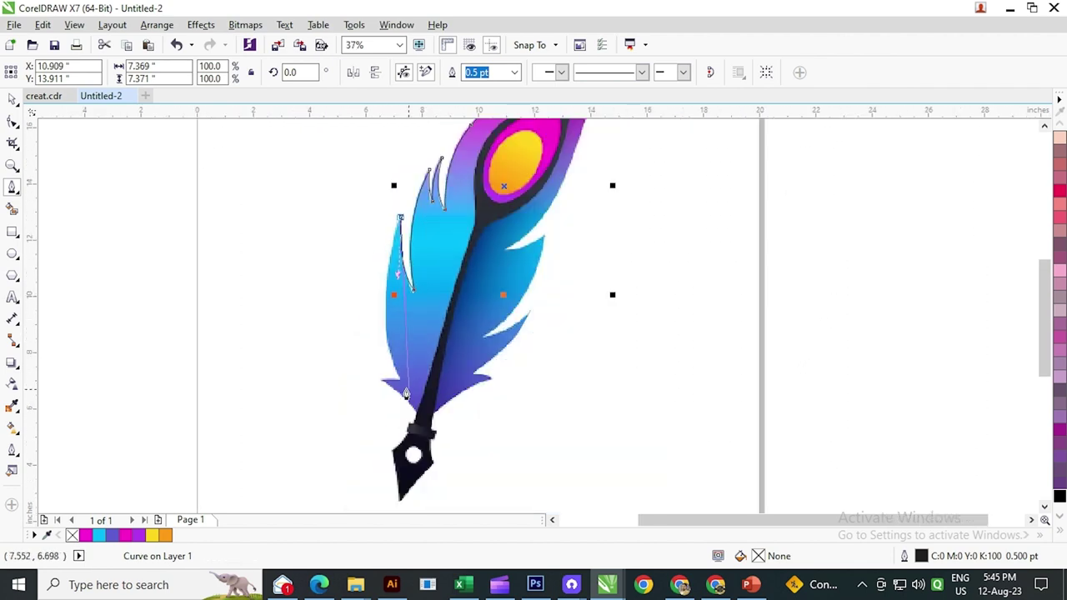
{"action": "left_click_drag", "start_coordinate": [399, 384], "coordinate": [432, 452]}
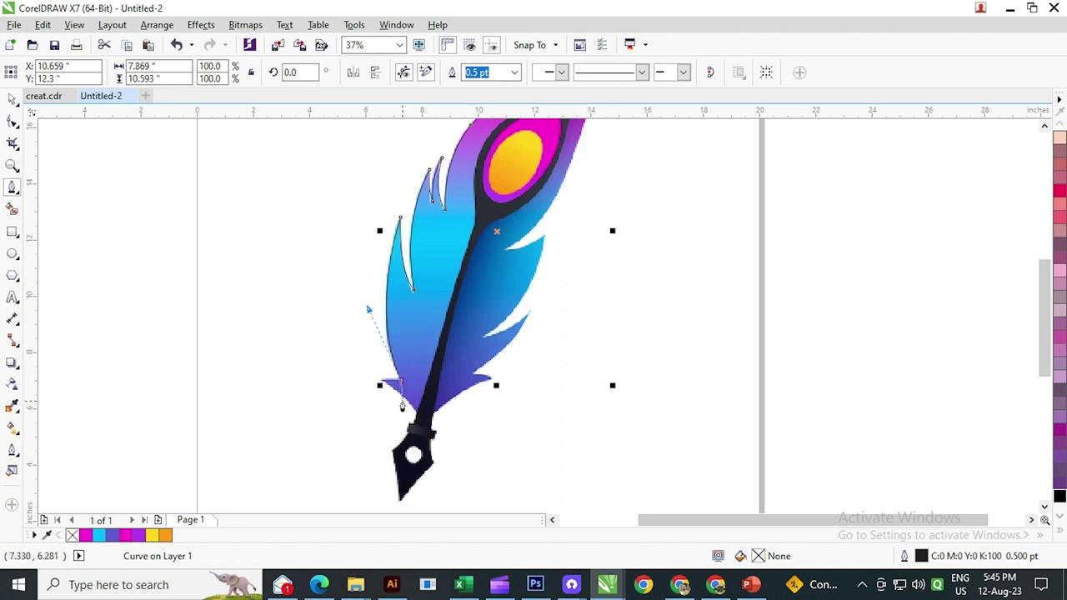
{"action": "scroll", "coordinate": [402, 406], "scroll_direction": "up", "scroll_amount": 2}
{"action": "left_click", "coordinate": [361, 375]}
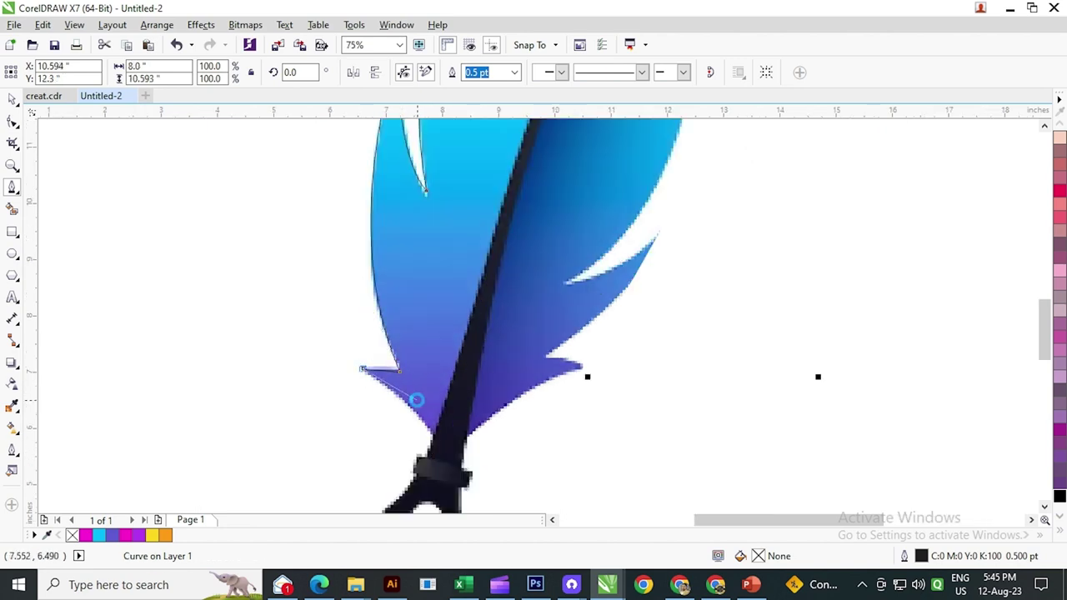
{"action": "left_click_drag", "start_coordinate": [428, 425], "coordinate": [454, 462]}
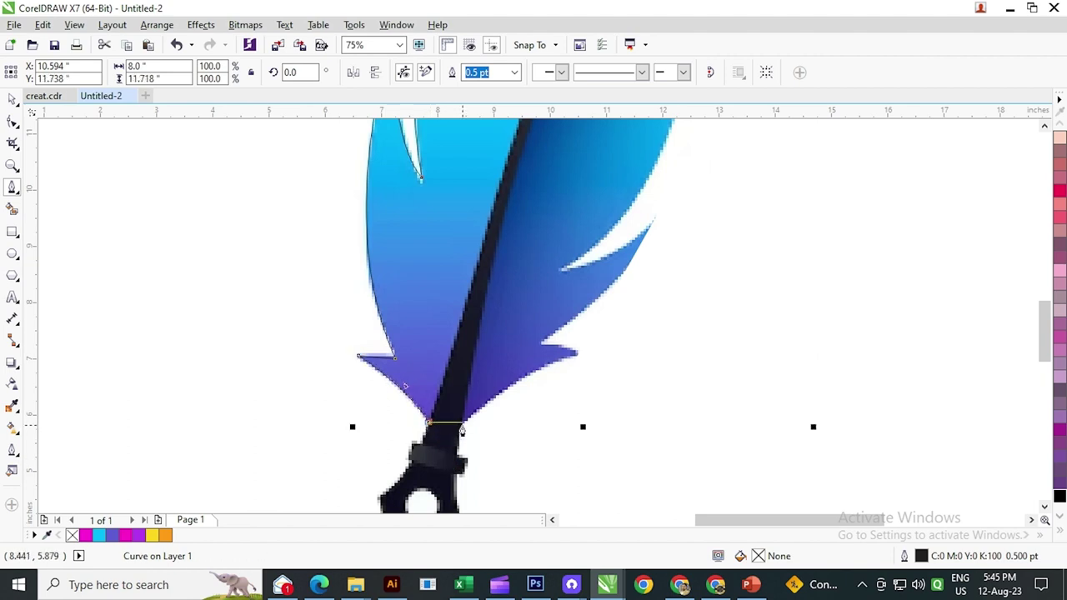
Carry the outline across the stem and around the small pointed barb at the feather's lower right.
{"action": "left_click", "coordinate": [575, 357]}
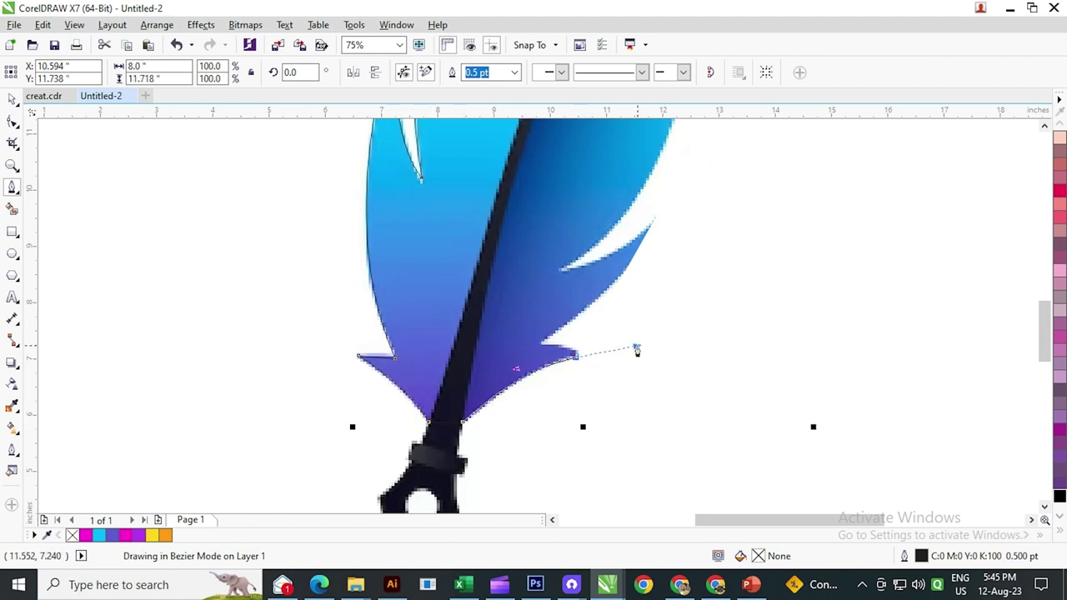
{"action": "left_click", "coordinate": [636, 347]}
{"action": "left_click", "coordinate": [575, 357], "text": "alt"}
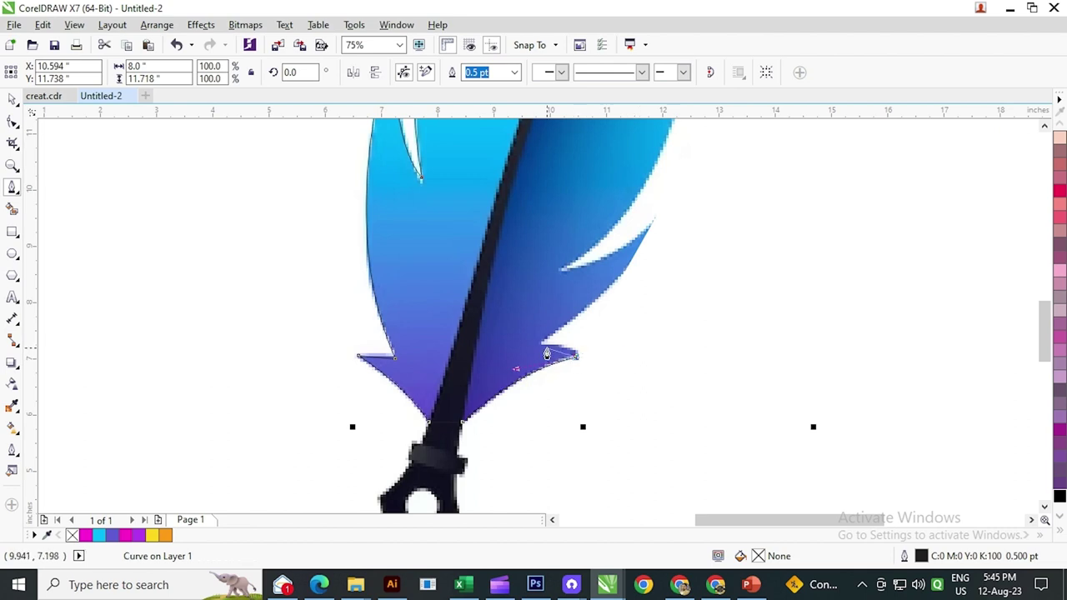
{"action": "scroll", "coordinate": [547, 348], "scroll_direction": "up", "scroll_amount": 1}
{"action": "left_click_drag", "start_coordinate": [534, 340], "coordinate": [478, 347]}
Trace the right edge up to the next barb's tip and back into the lower right notch.
{"action": "scroll", "coordinate": [460, 338], "scroll_direction": "down", "scroll_amount": 1}
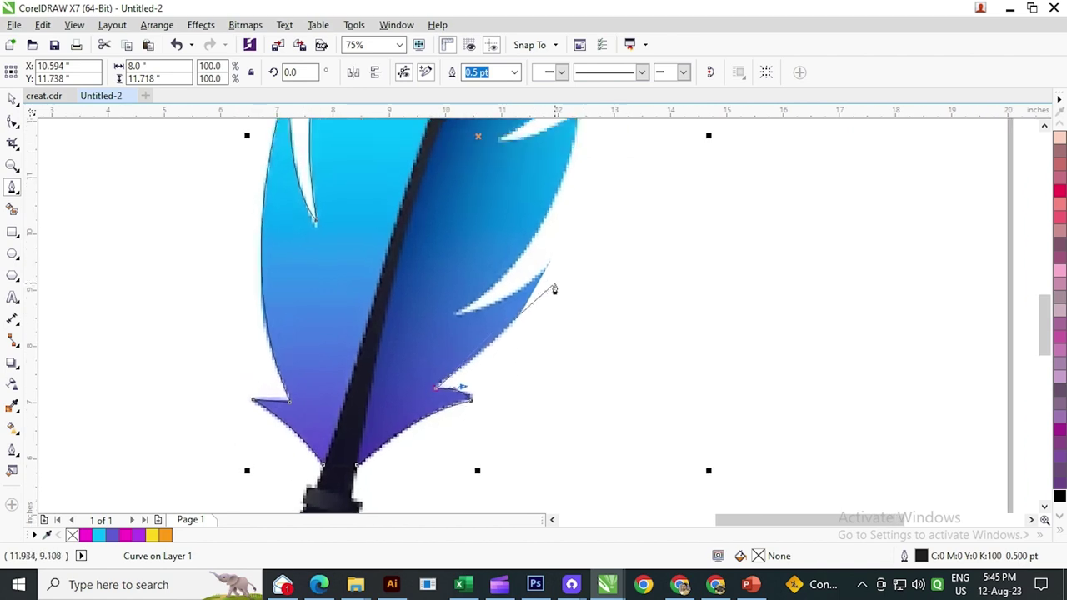
{"action": "mouse_move", "coordinate": [548, 263]}
{"action": "left_mouse_down"}
{"action": "mouse_move", "coordinate": [581, 185]}
{"action": "mouse_move", "coordinate": [579, 197]}
{"action": "left_mouse_up"}
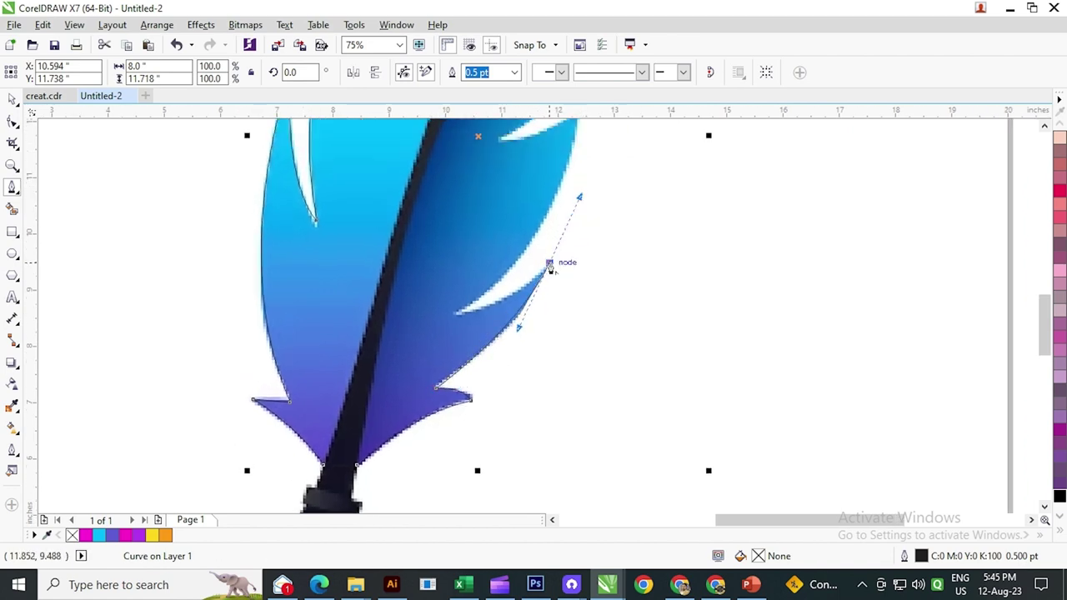
{"action": "scroll", "coordinate": [471, 304], "scroll_direction": "up", "scroll_amount": 1}
{"action": "left_click_drag", "start_coordinate": [436, 325], "coordinate": [333, 333]}
Trace the large middle barb on the feather's right side to its tip and into the upper right notch.
{"action": "scroll", "coordinate": [417, 356], "scroll_direction": "down", "scroll_amount": 3}
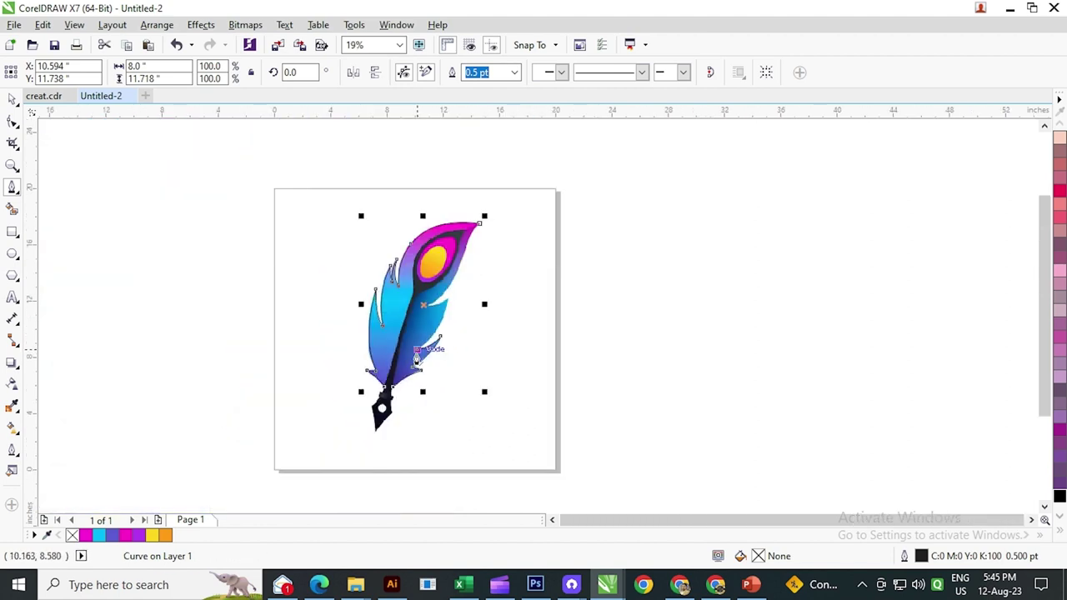
{"action": "scroll", "coordinate": [452, 300], "scroll_direction": "up", "scroll_amount": 2}
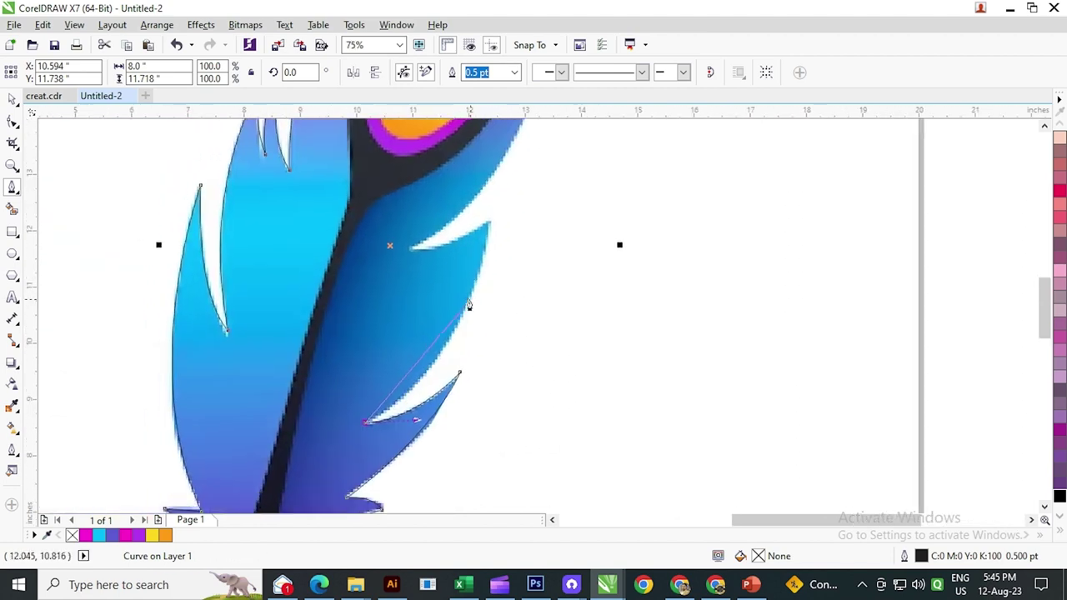
{"action": "left_click_drag", "start_coordinate": [461, 314], "coordinate": [482, 262]}
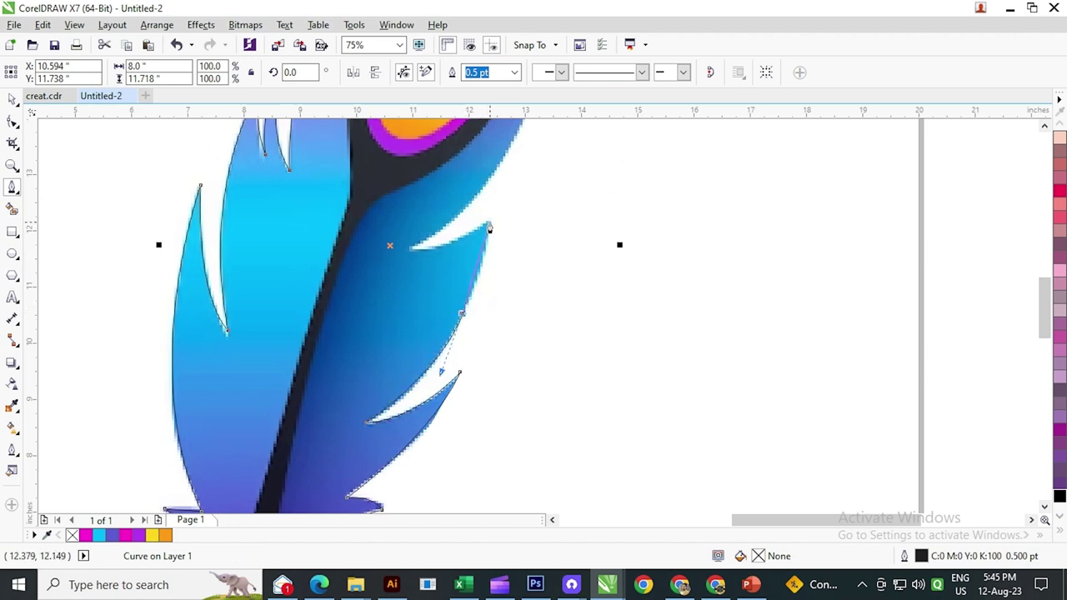
{"action": "left_click_drag", "start_coordinate": [490, 226], "coordinate": [496, 185]}
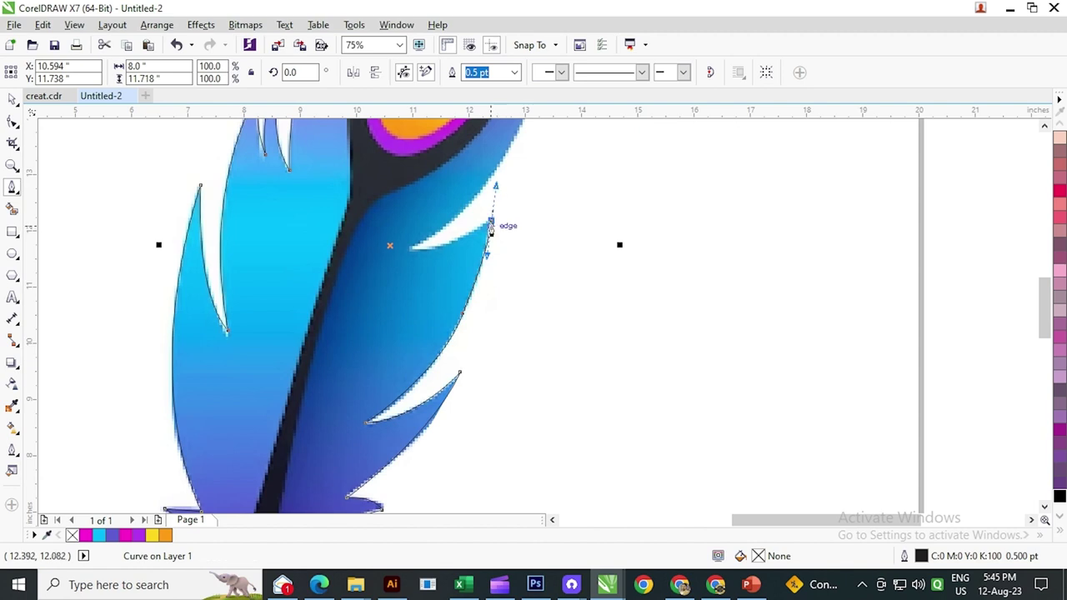
{"action": "double_click", "coordinate": [491, 221]}
{"action": "mouse_move", "coordinate": [421, 269]}
{"action": "left_mouse_down"}
{"action": "mouse_move", "coordinate": [458, 287]}
{"action": "mouse_move", "coordinate": [422, 255]}
{"action": "mouse_move", "coordinate": [410, 261]}
{"action": "left_mouse_up"}
{"action": "left_click", "coordinate": [446, 266]}
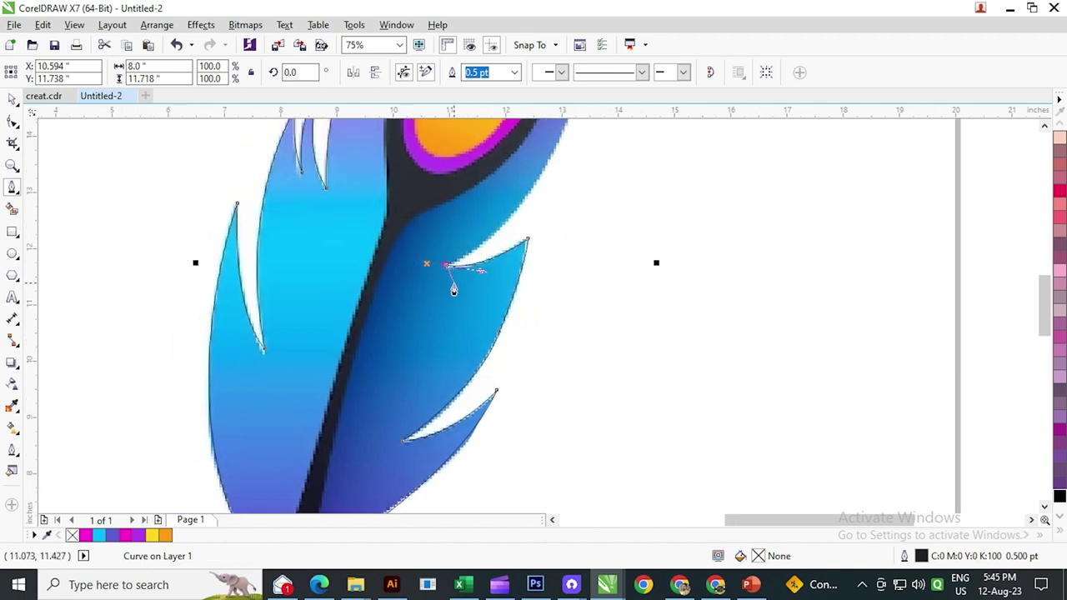
Trace the upper-right edge back to the feather's tip, closing the outline at its starting node, and deselect it.
{"action": "scroll", "coordinate": [452, 294], "scroll_direction": "down", "scroll_amount": 1}
{"action": "scroll", "coordinate": [452, 302], "scroll_direction": "up", "scroll_amount": 1}
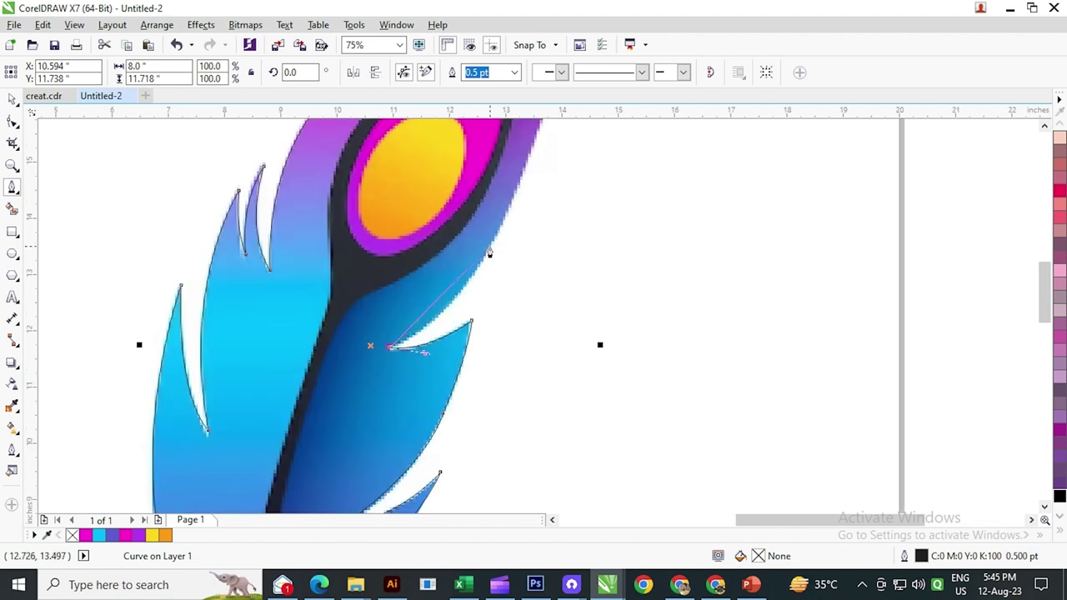
{"action": "mouse_move", "coordinate": [490, 252]}
{"action": "left_mouse_down"}
{"action": "mouse_move", "coordinate": [503, 202]}
{"action": "mouse_move", "coordinate": [519, 191]}
{"action": "mouse_move", "coordinate": [504, 212]}
{"action": "mouse_move", "coordinate": [508, 192]}
{"action": "left_mouse_up"}
{"action": "scroll", "coordinate": [493, 248], "scroll_direction": "down", "scroll_amount": 1}
{"action": "scroll", "coordinate": [491, 306], "scroll_direction": "up", "scroll_amount": 1}
{"action": "left_click_drag", "start_coordinate": [514, 232], "coordinate": [449, 360]}
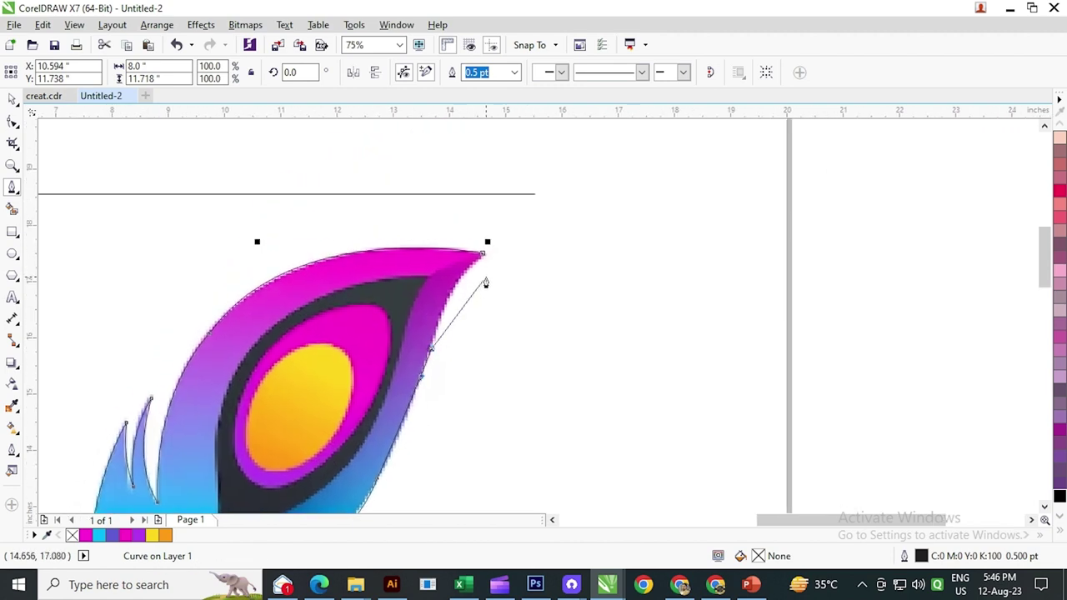
{"action": "left_click_drag", "start_coordinate": [483, 253], "coordinate": [450, 292]}
{"action": "scroll", "coordinate": [461, 300], "scroll_direction": "down", "scroll_amount": 2}
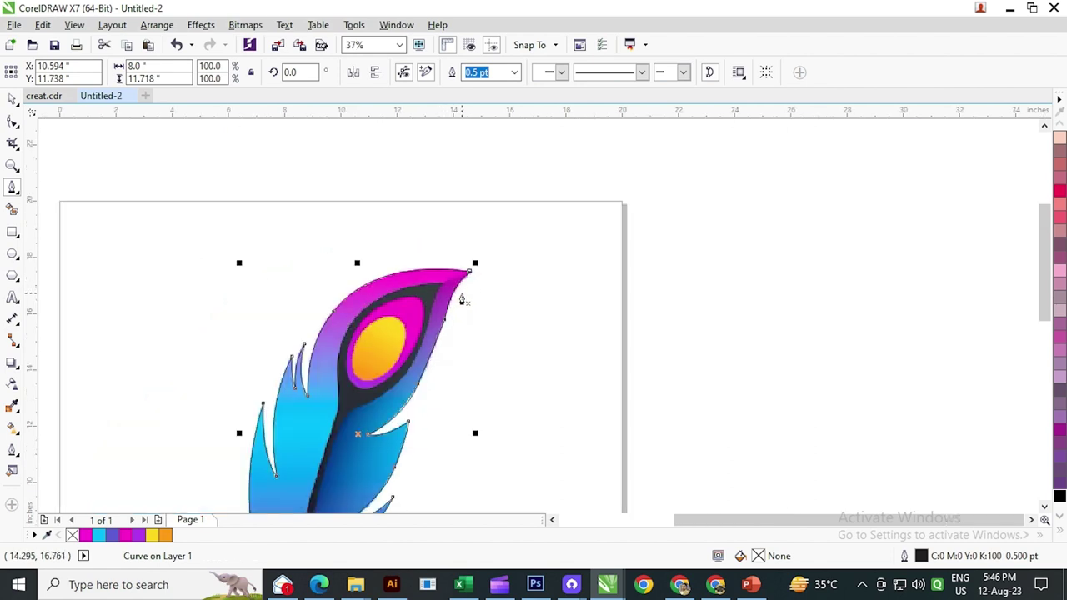
{"action": "left_click", "coordinate": [11, 99]}
{"action": "scroll", "coordinate": [309, 189], "scroll_direction": "down", "scroll_amount": 1}
{"action": "left_click", "coordinate": [491, 298]}
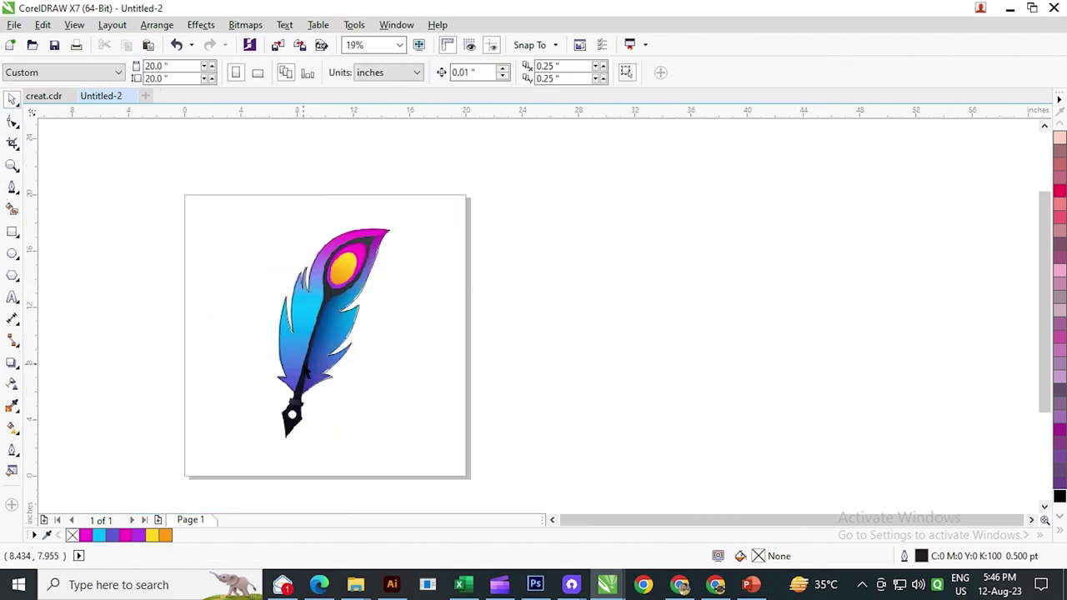
Start a Pen outline of the nib at its left corner, through its point and right corner, up to the collar.
{"action": "scroll", "coordinate": [300, 371], "scroll_direction": "up", "scroll_amount": 2}
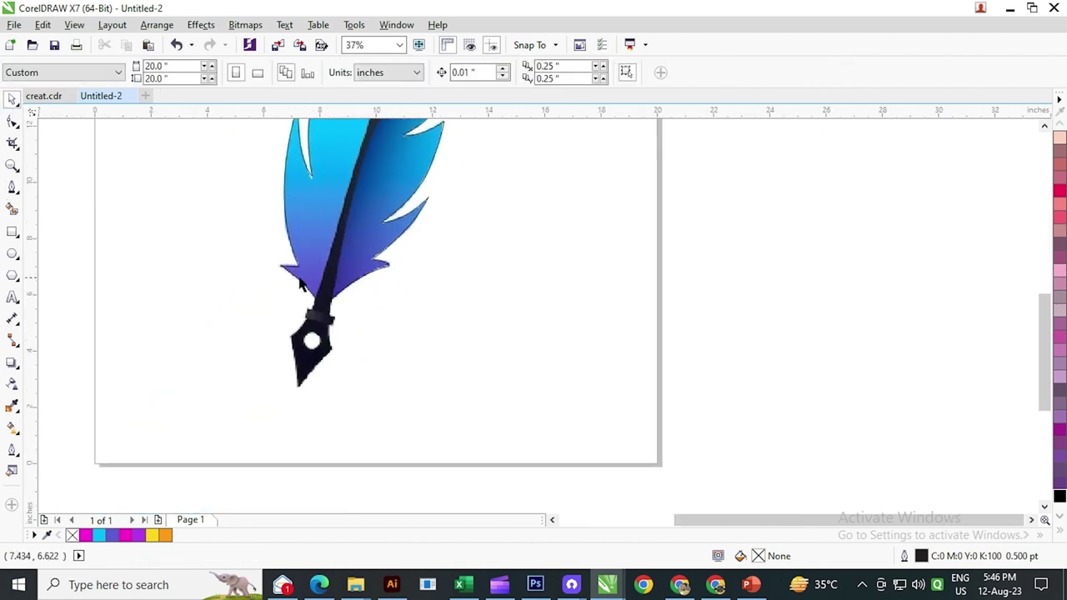
{"action": "left_click", "coordinate": [12, 188]}
{"action": "scroll", "coordinate": [299, 385], "scroll_direction": "up", "scroll_amount": 2}
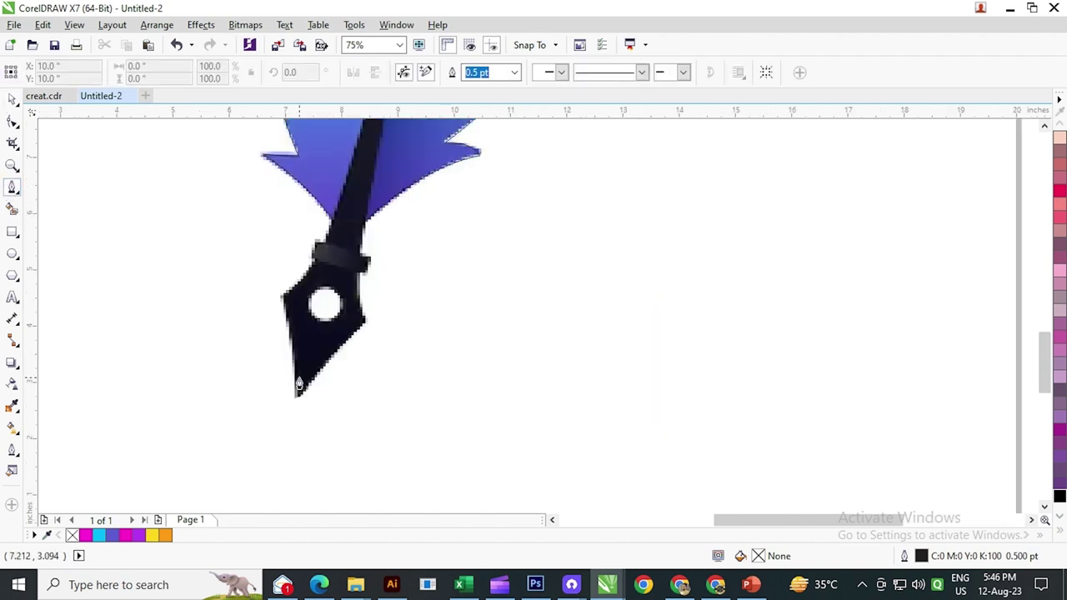
{"action": "left_click", "coordinate": [281, 298]}
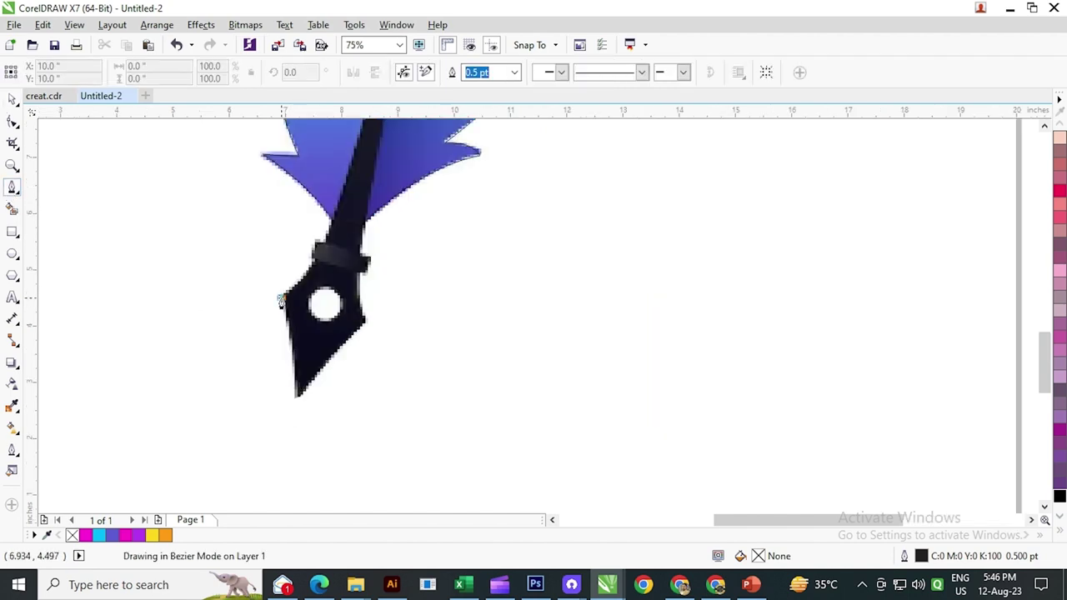
{"action": "left_click", "coordinate": [294, 398]}
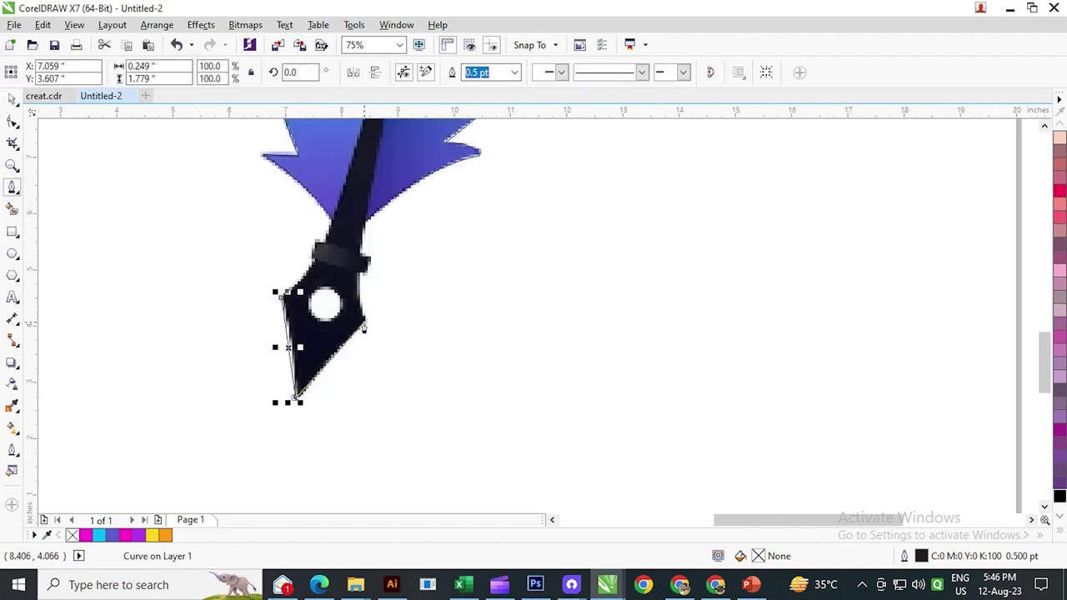
{"action": "left_click", "coordinate": [363, 323]}
{"action": "left_click", "coordinate": [359, 267]}
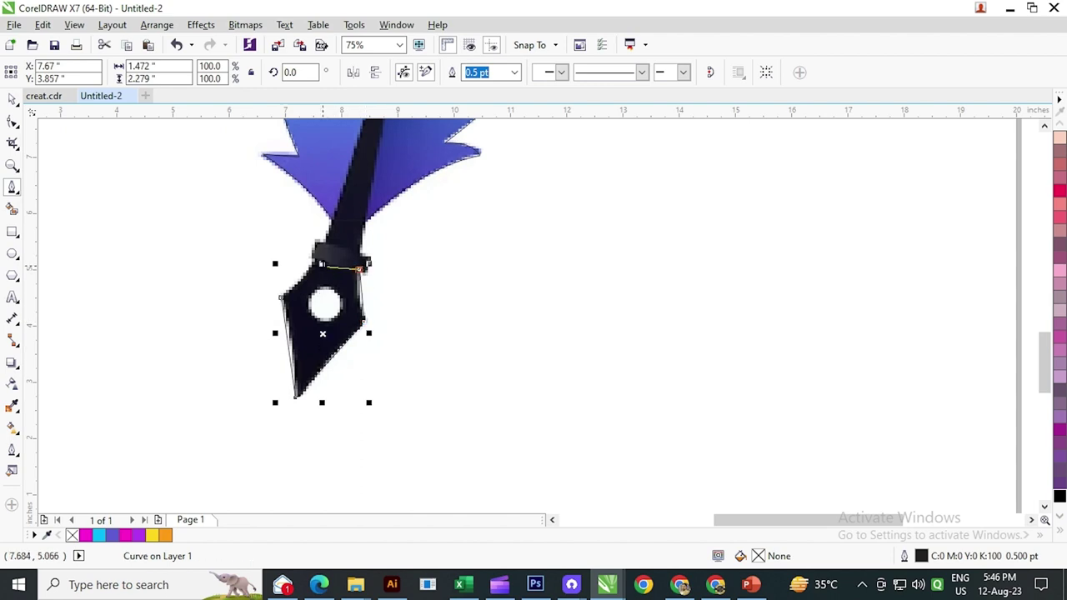
Trace the stem's right edge from the collar up to where it begins widening below the eye.
{"action": "left_click_drag", "start_coordinate": [361, 294], "coordinate": [281, 478]}
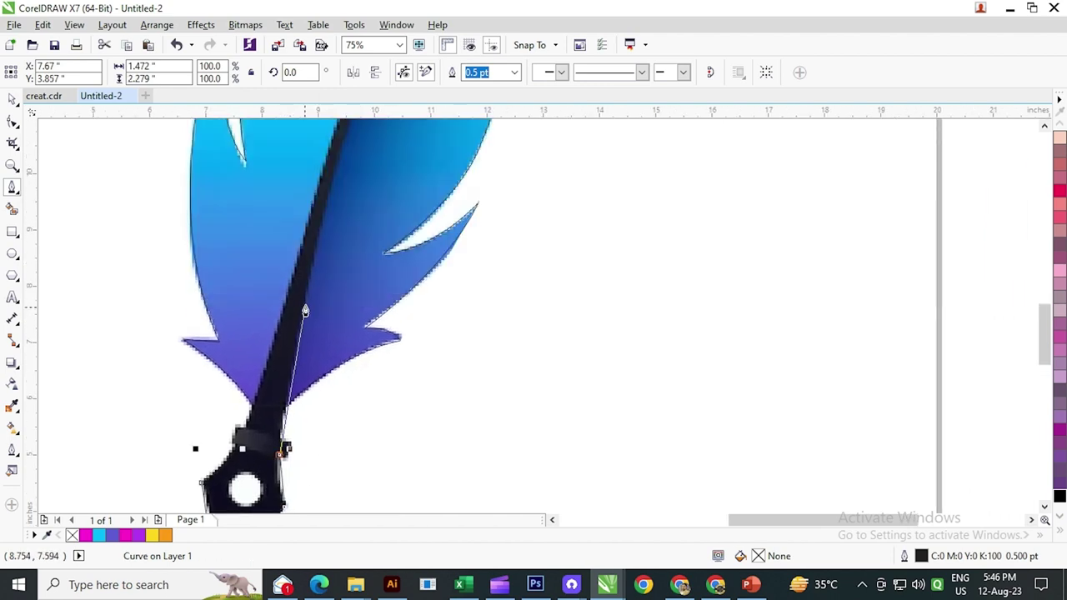
{"action": "left_click_drag", "start_coordinate": [288, 385], "coordinate": [295, 357]}
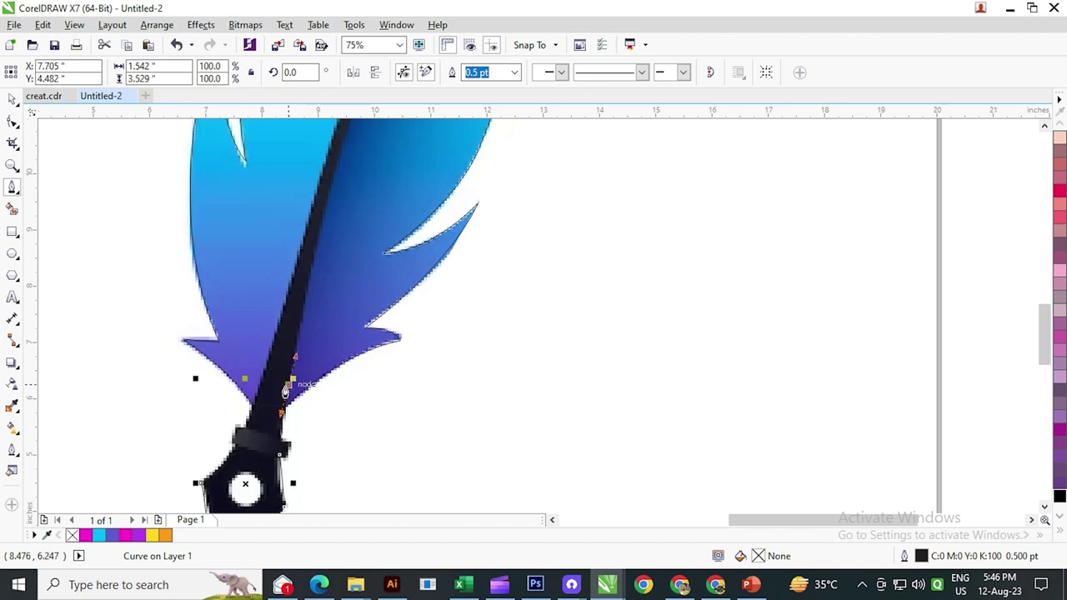
{"action": "scroll", "coordinate": [286, 390], "scroll_direction": "up", "scroll_amount": 2}
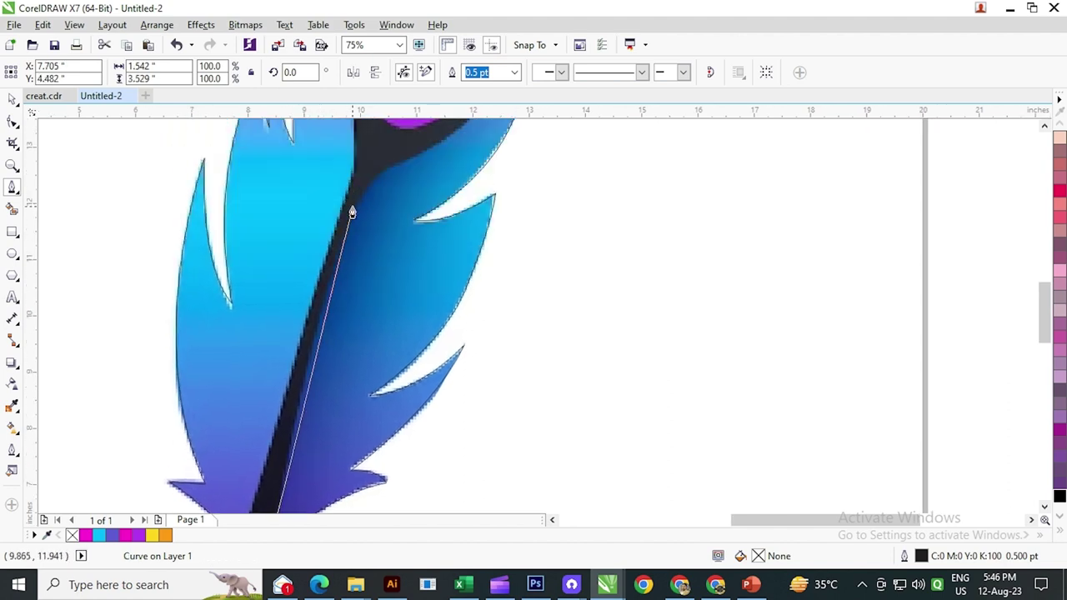
{"action": "left_click_drag", "start_coordinate": [350, 212], "coordinate": [379, 159]}
{"action": "double_click", "coordinate": [353, 205]}
{"action": "left_click", "coordinate": [351, 212]}
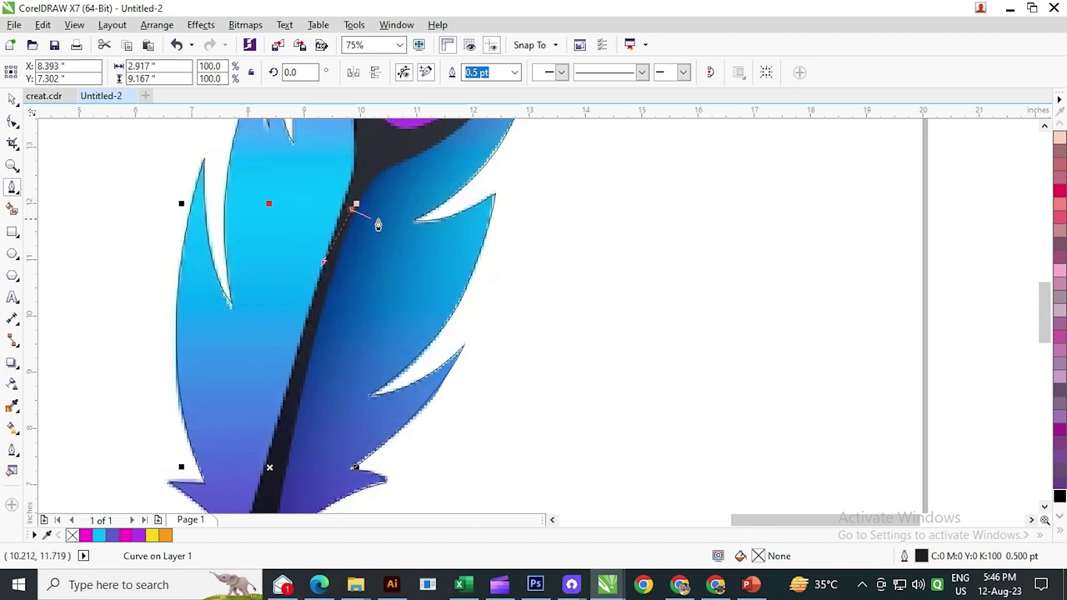
Trace the concave curve where the stem's right edge flares into the dark surround of the eye.
{"action": "left_click_drag", "start_coordinate": [390, 222], "coordinate": [292, 312]}
{"action": "scroll", "coordinate": [293, 269], "scroll_direction": "up", "scroll_amount": 1}
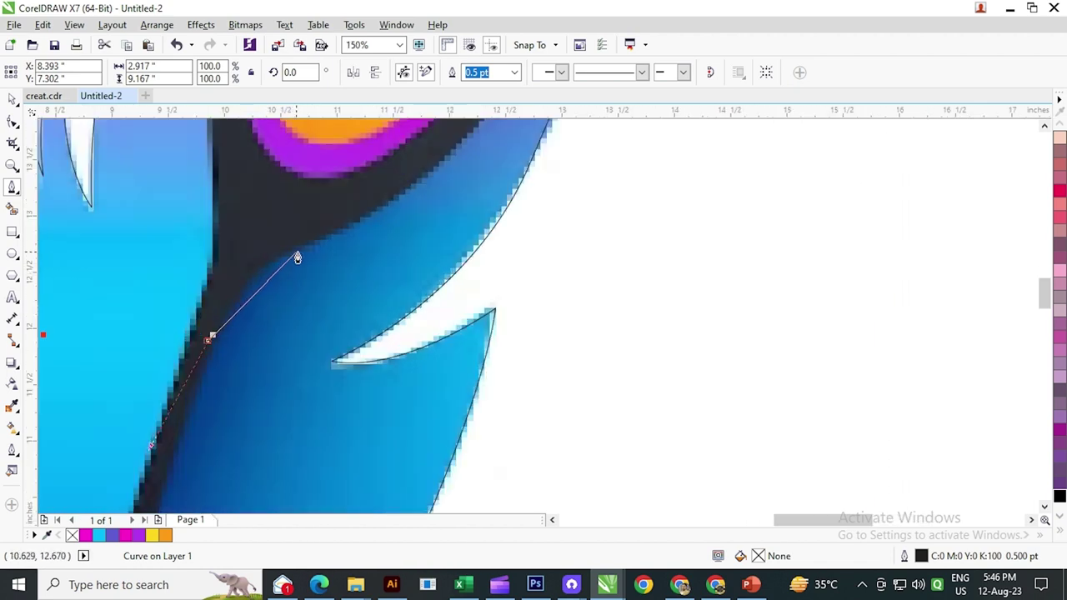
{"action": "left_click_drag", "start_coordinate": [301, 247], "coordinate": [357, 228]}
{"action": "double_click", "coordinate": [301, 250]}
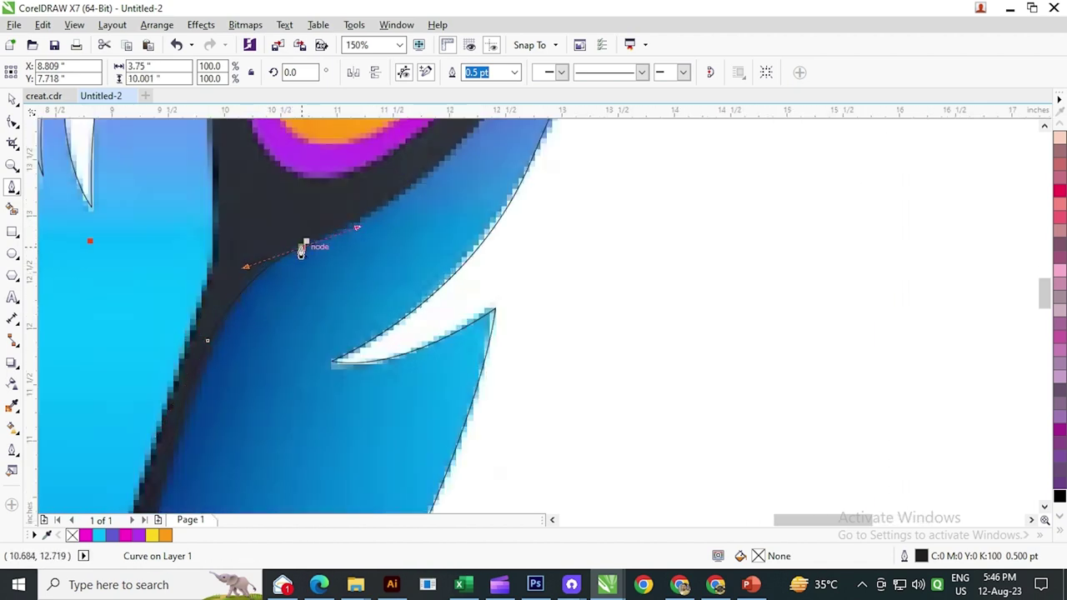
Trace the right edge of the eye's dark surround up to its pointed upper tip.
{"action": "scroll", "coordinate": [344, 256], "scroll_direction": "down", "scroll_amount": 2}
{"action": "scroll", "coordinate": [305, 362], "scroll_direction": "up", "scroll_amount": 2}
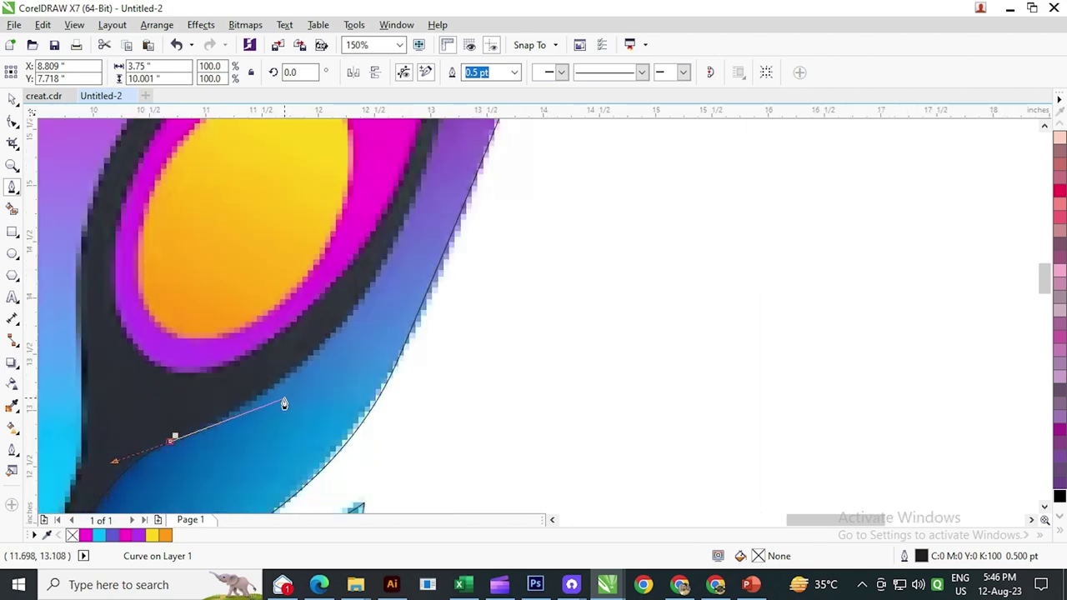
{"action": "scroll", "coordinate": [333, 333], "scroll_direction": "down", "scroll_amount": 1}
{"action": "scroll", "coordinate": [400, 310], "scroll_direction": "down", "scroll_amount": 1}
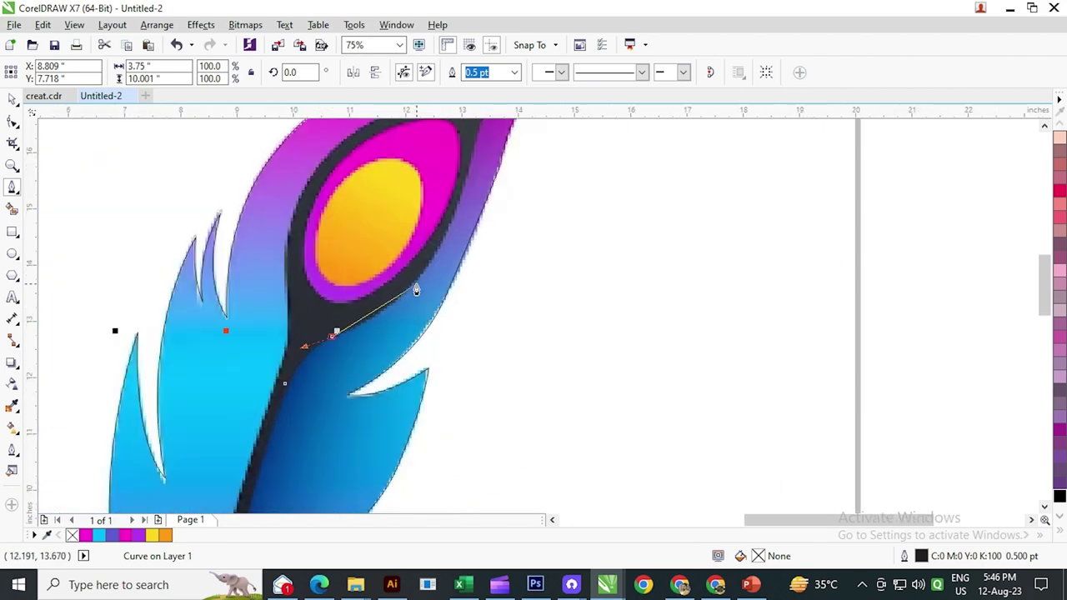
{"action": "left_click_drag", "start_coordinate": [421, 278], "coordinate": [440, 346]}
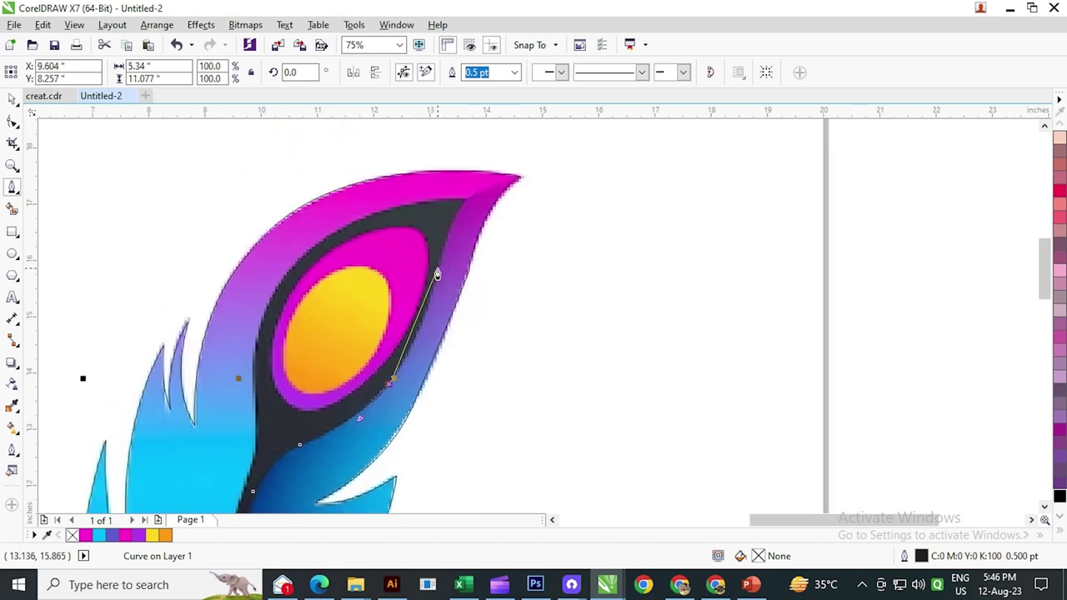
{"action": "left_click_drag", "start_coordinate": [436, 267], "coordinate": [476, 189]}
Trace the dark surround's left edge from its tip down around the eye to the top of the stem.
{"action": "left_click_drag", "start_coordinate": [335, 227], "coordinate": [311, 291]}
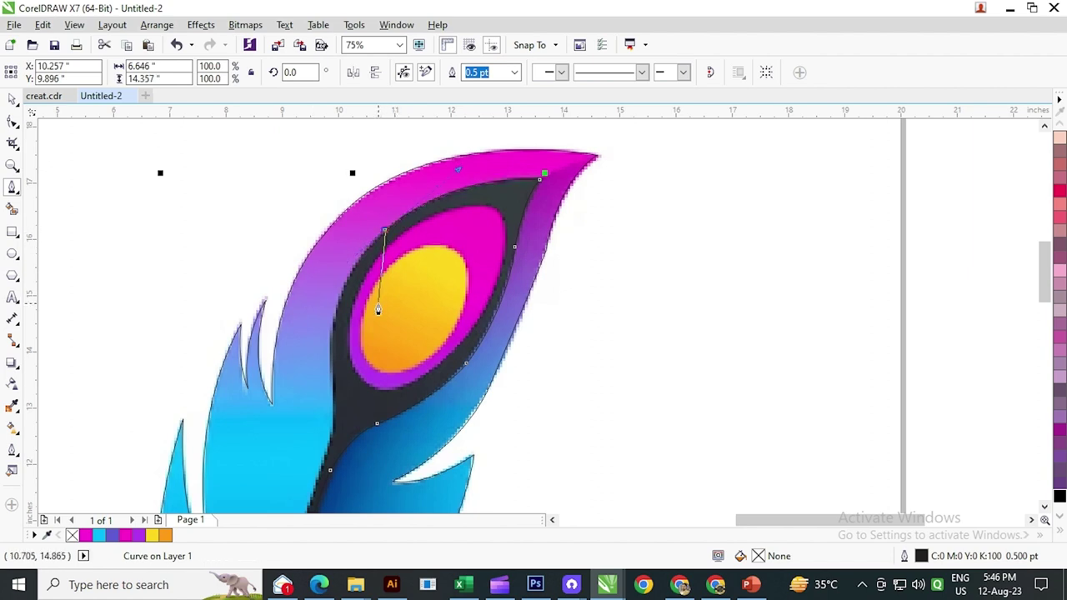
{"action": "left_click_drag", "start_coordinate": [379, 309], "coordinate": [404, 215]}
{"action": "left_click_drag", "start_coordinate": [374, 296], "coordinate": [371, 414]}
{"action": "scroll", "coordinate": [365, 314], "scroll_direction": "up", "scroll_amount": 3}
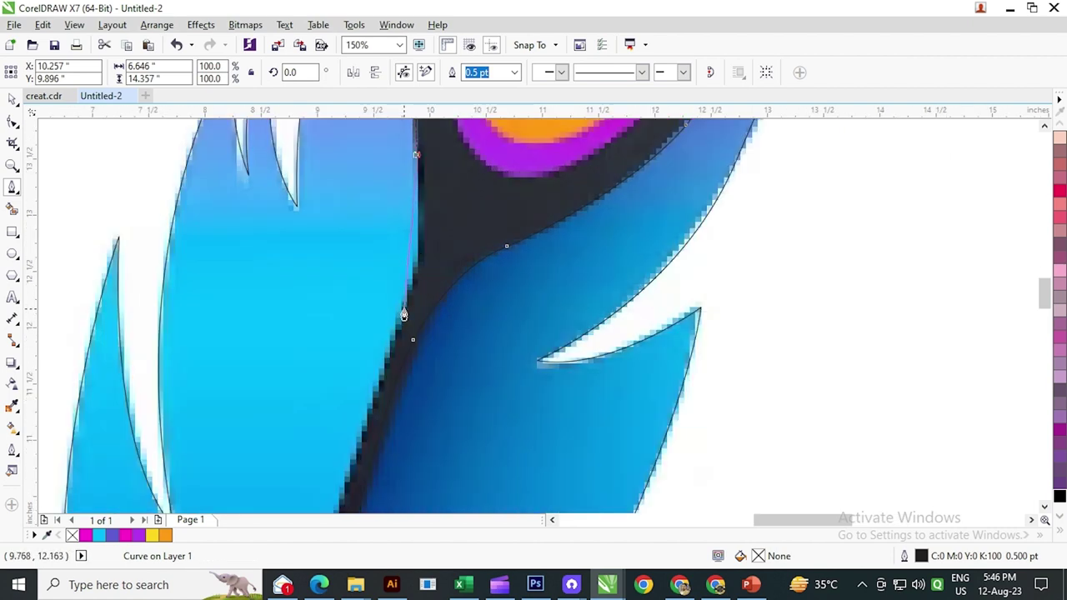
{"action": "left_click_drag", "start_coordinate": [405, 310], "coordinate": [378, 369]}
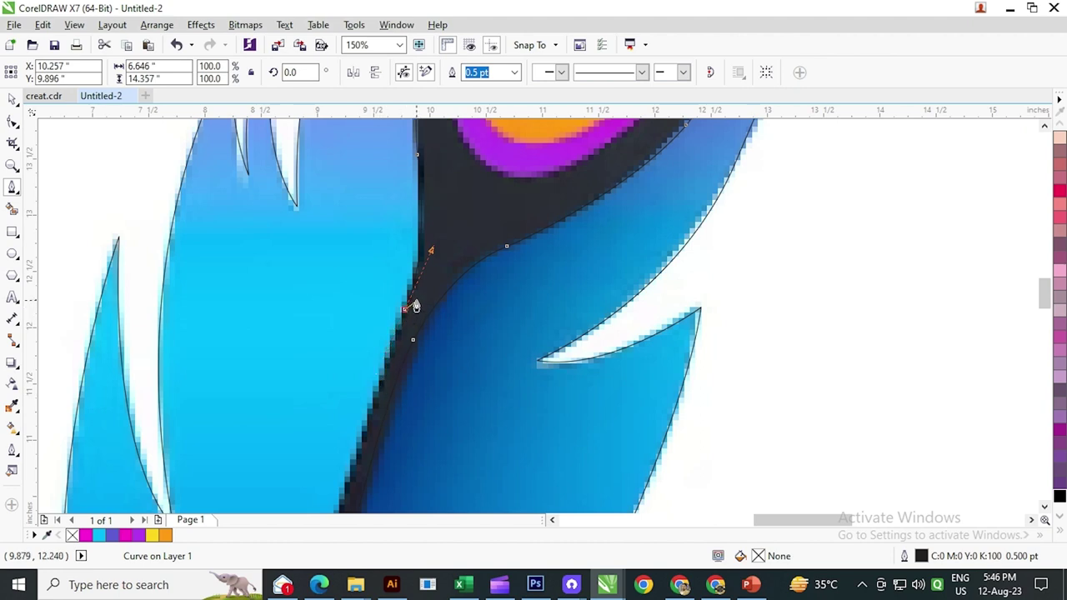
Trace the stem's left edge down to the collar and close the outline at the nib's left corner.
{"action": "scroll", "coordinate": [416, 306], "scroll_direction": "down", "scroll_amount": 3}
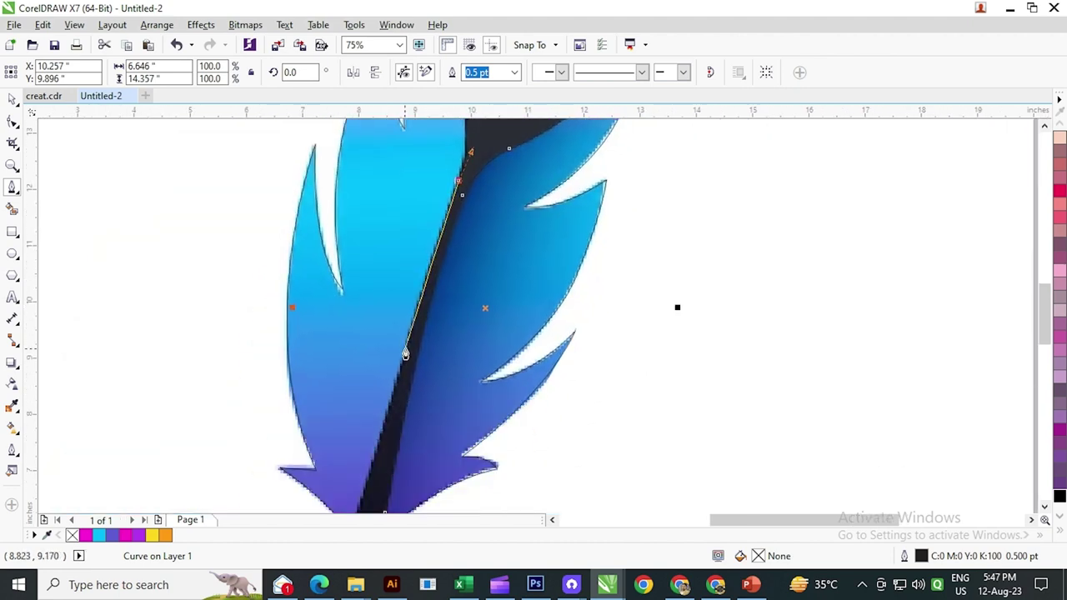
{"action": "left_click_drag", "start_coordinate": [403, 356], "coordinate": [425, 286]}
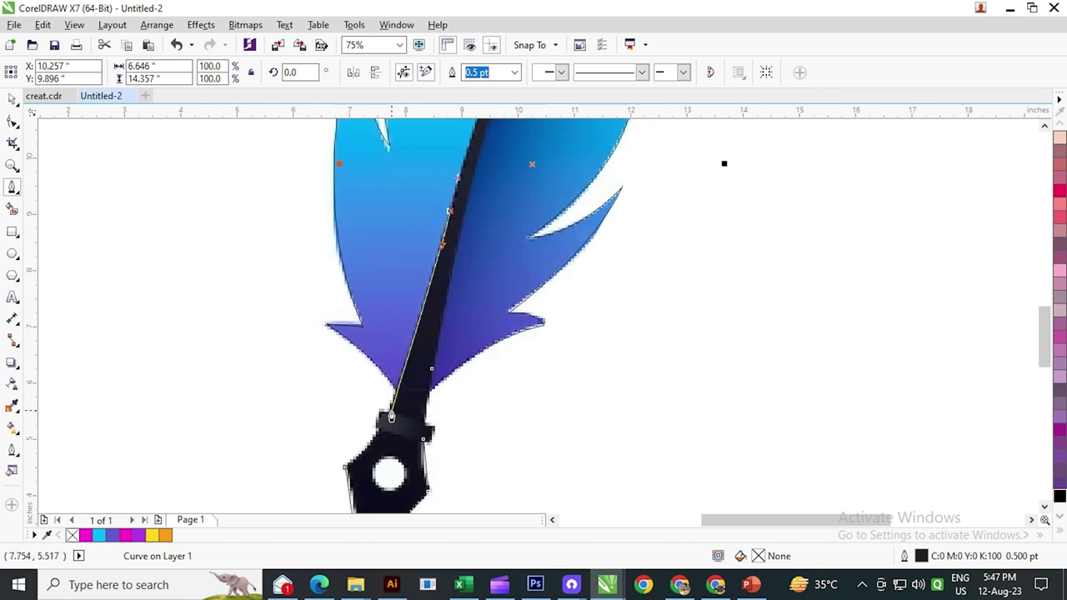
{"action": "left_click", "coordinate": [391, 417]}
{"action": "scroll", "coordinate": [404, 391], "scroll_direction": "up", "scroll_amount": 3}
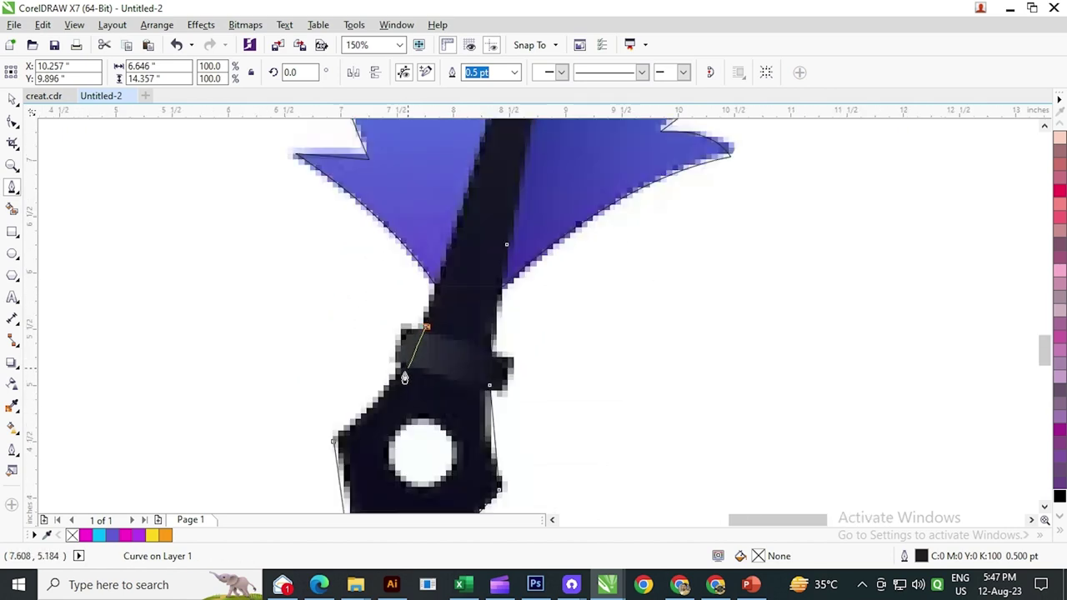
{"action": "left_click_drag", "start_coordinate": [334, 439], "coordinate": [394, 402]}
{"action": "scroll", "coordinate": [384, 293], "scroll_direction": "down", "scroll_amount": 2}
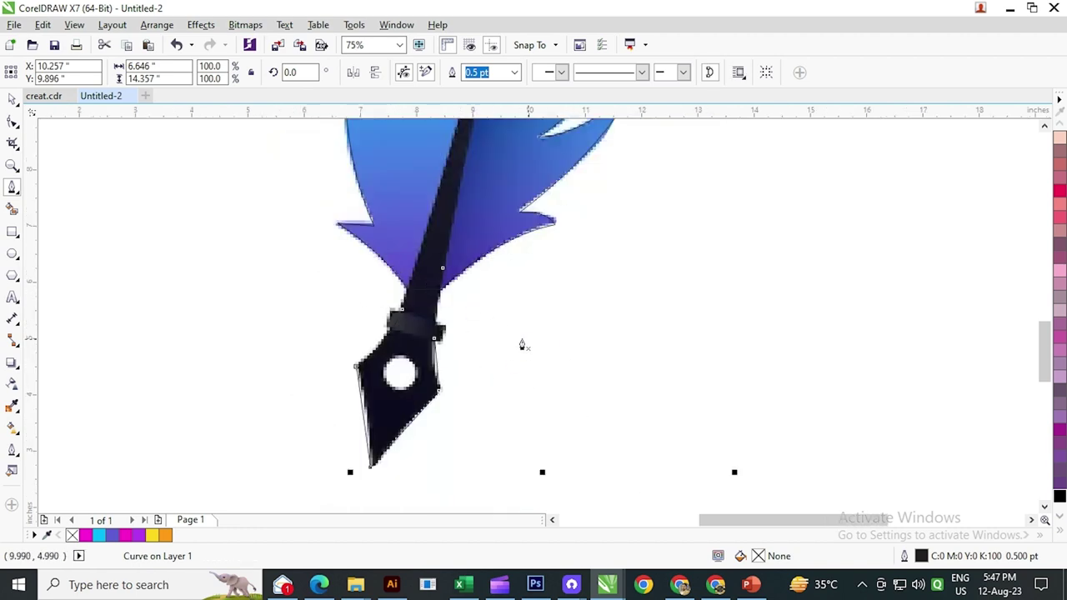
Draw an ellipse about 1.54 by 2.47 inches beside the feather and move it over the eye.
{"action": "left_click_drag", "start_coordinate": [436, 242], "coordinate": [386, 364]}
{"action": "scroll", "coordinate": [402, 313], "scroll_direction": "down", "scroll_amount": 1}
{"action": "left_click_drag", "start_coordinate": [445, 229], "coordinate": [391, 367]}
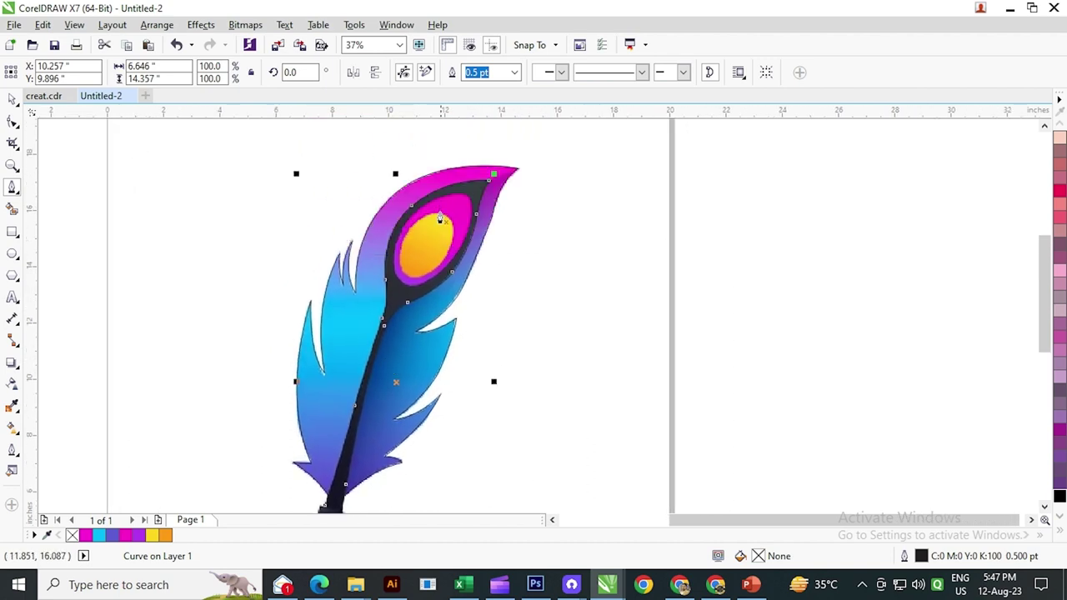
{"action": "scroll", "coordinate": [439, 219], "scroll_direction": "up", "scroll_amount": 1}
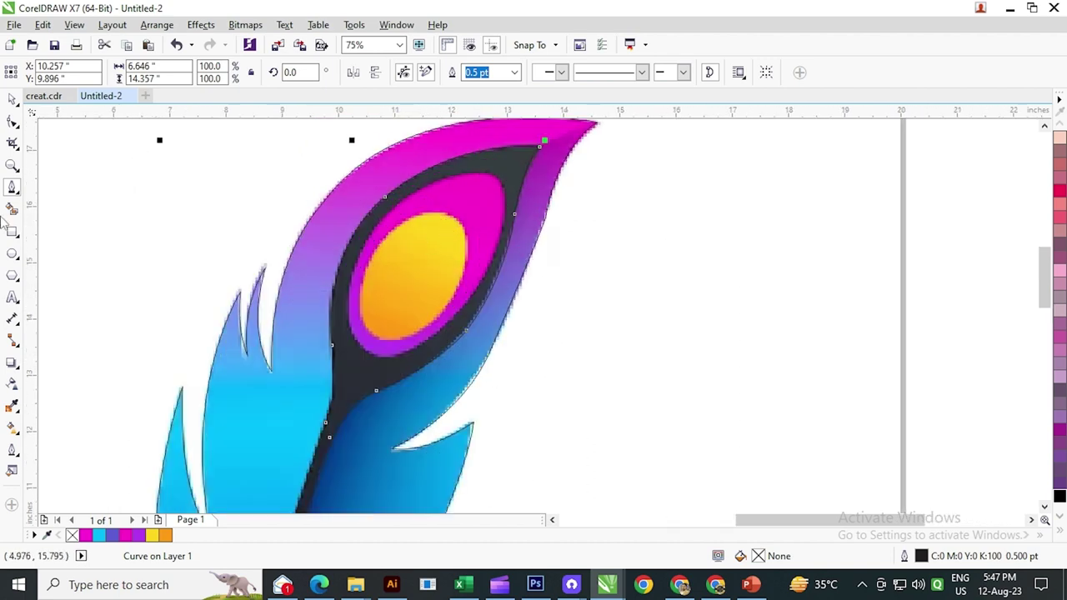
{"action": "left_click", "coordinate": [11, 252]}
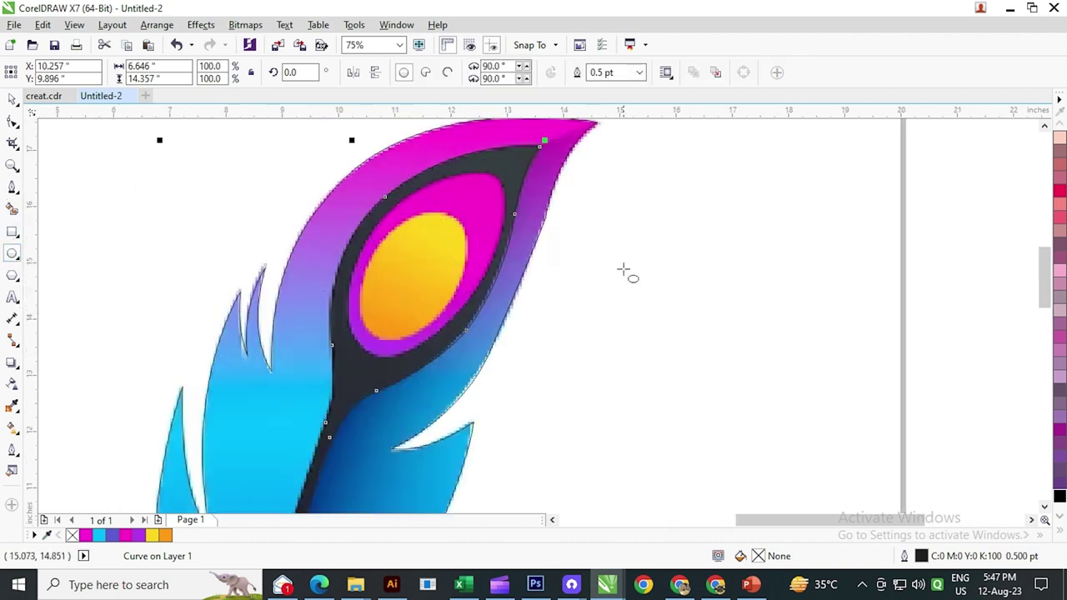
{"action": "left_click_drag", "start_coordinate": [576, 248], "coordinate": [665, 390]}
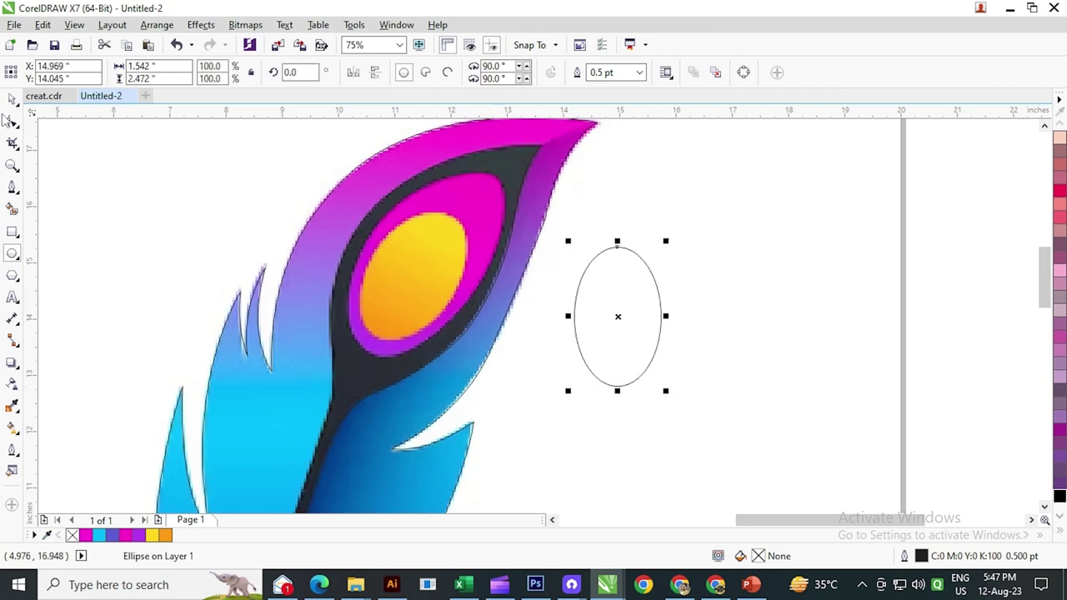
{"action": "left_click", "coordinate": [12, 100]}
{"action": "left_click_drag", "start_coordinate": [592, 293], "coordinate": [409, 228]}
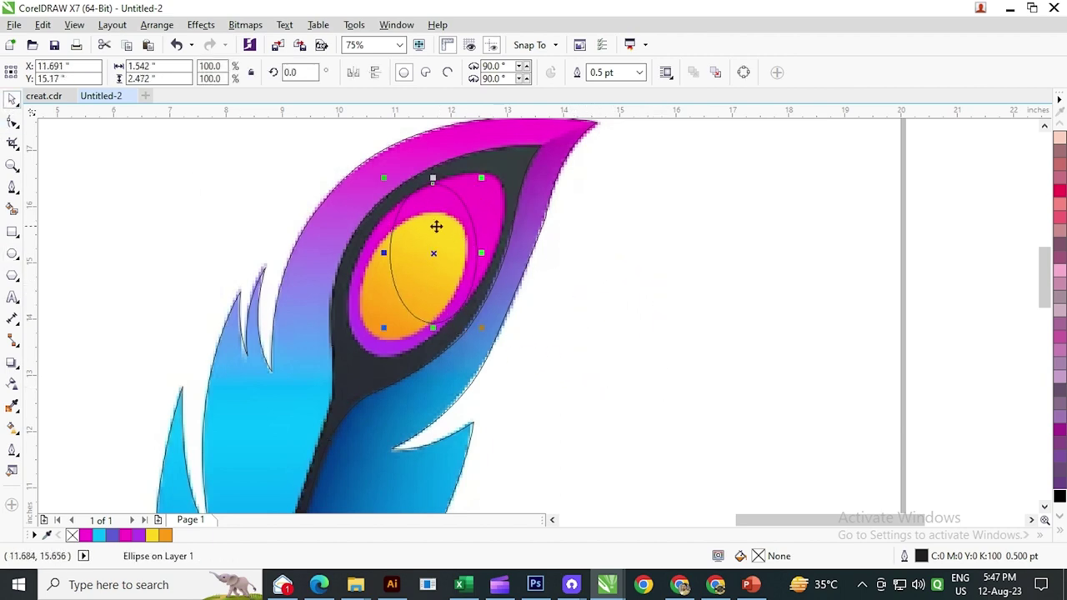
Rotate the ellipse to about 326° to match the eye's tilt, enlarge it to about 146%, and position it.
{"action": "left_click", "coordinate": [469, 191]}
{"action": "left_click_drag", "start_coordinate": [484, 177], "coordinate": [530, 174]}
{"action": "left_click", "coordinate": [424, 226]}
{"action": "left_click", "coordinate": [467, 206]}
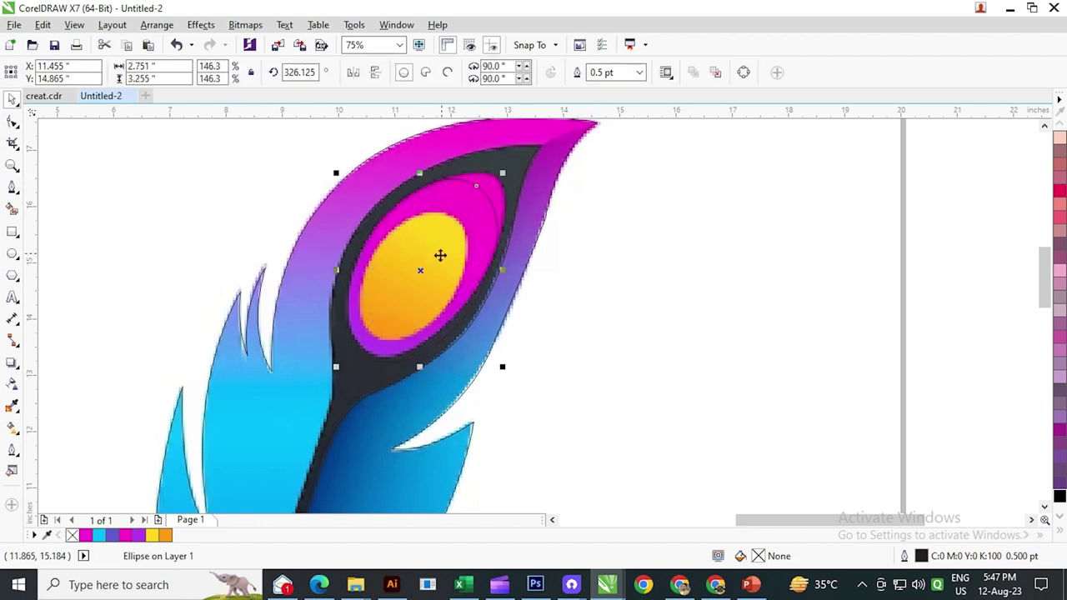
{"action": "left_click_drag", "start_coordinate": [429, 275], "coordinate": [419, 277]}
Enlarge the ellipse to about 3.53 inches high, narrow it to about 2.69 inches, and recentre it over the magenta shape.
{"action": "scroll", "coordinate": [451, 231], "scroll_direction": "up", "scroll_amount": 2}
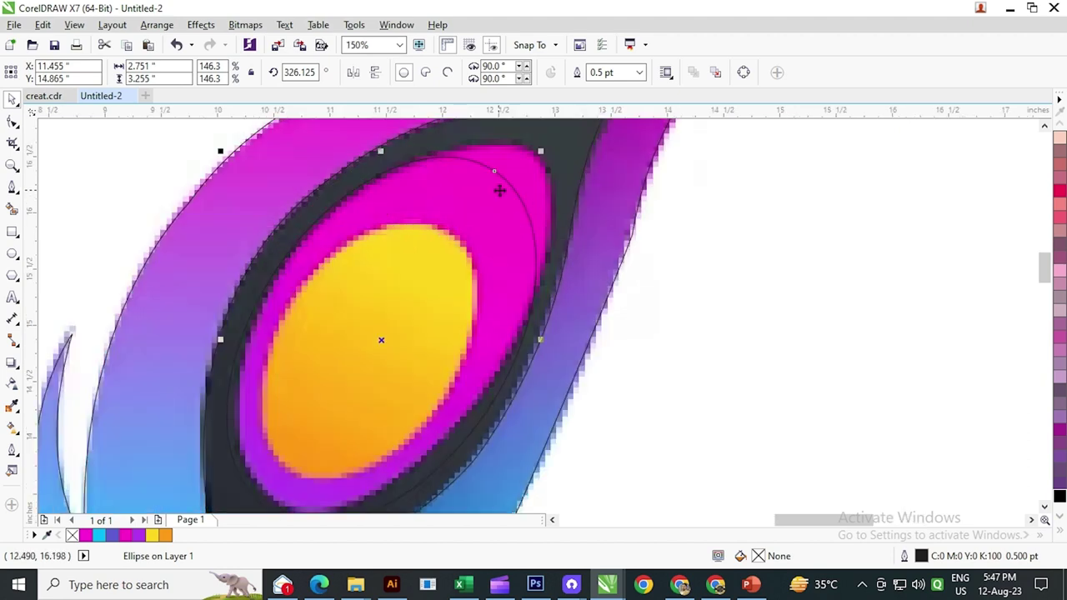
{"action": "left_click_drag", "start_coordinate": [541, 151], "coordinate": [566, 152]}
{"action": "scroll", "coordinate": [469, 226], "scroll_direction": "down", "scroll_amount": 2}
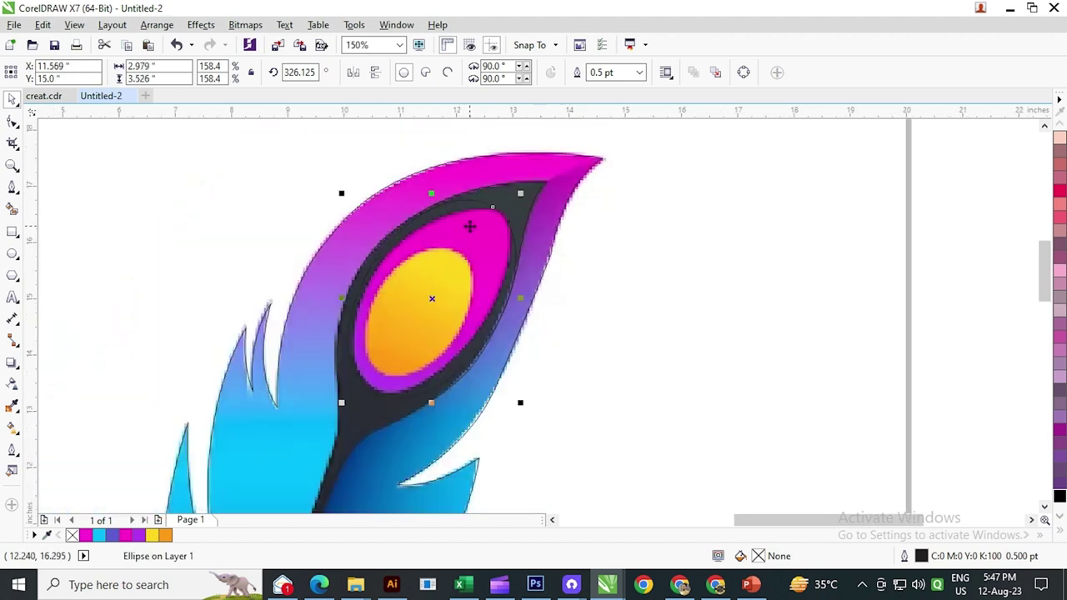
{"action": "scroll", "coordinate": [444, 404], "scroll_direction": "up", "scroll_amount": 2}
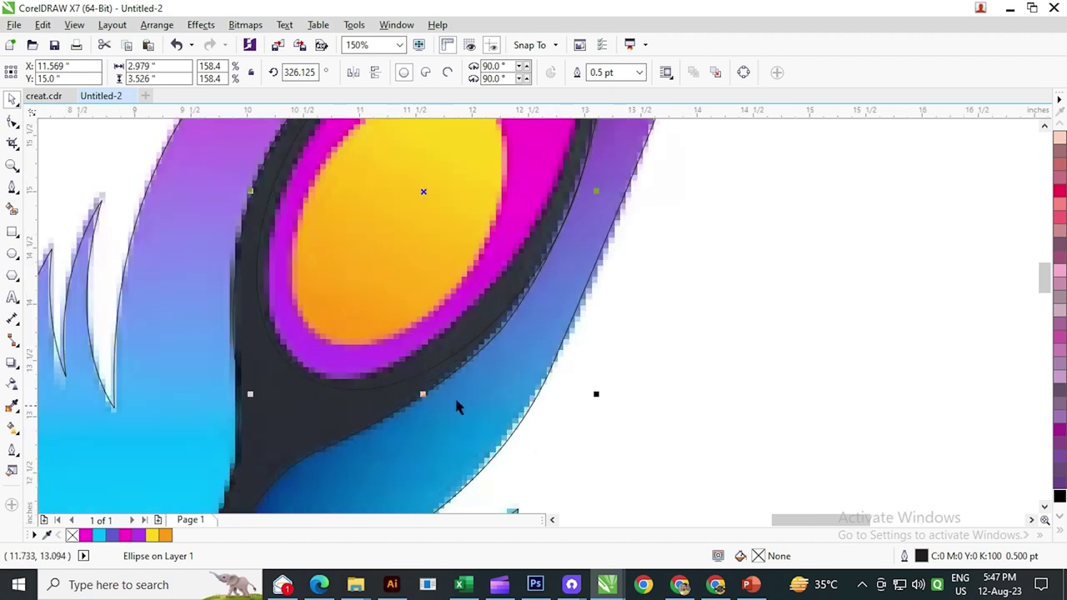
{"action": "left_click_drag", "start_coordinate": [593, 193], "coordinate": [581, 210]}
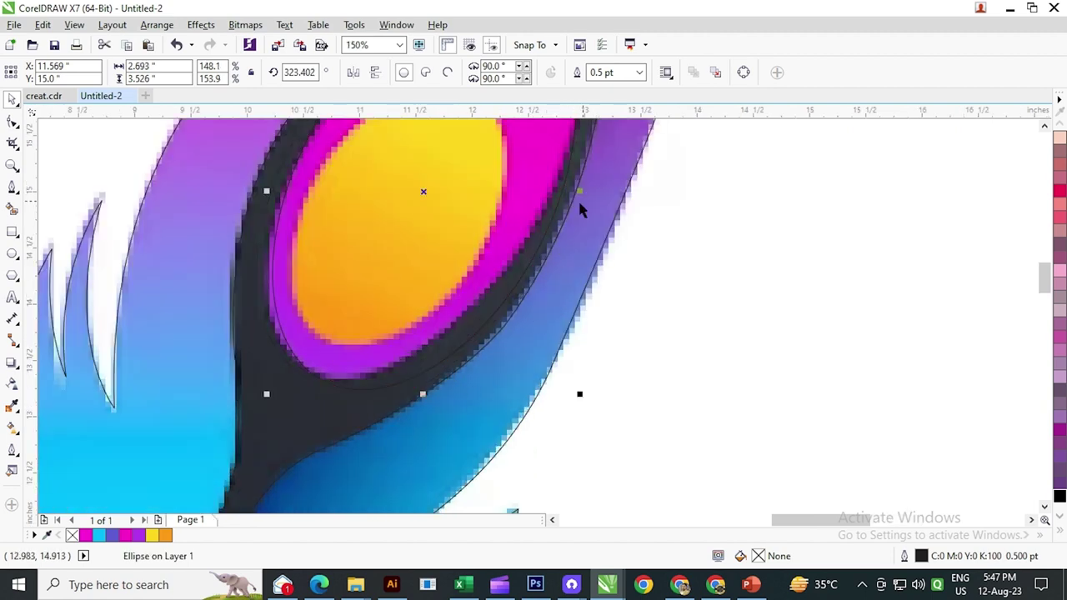
{"action": "scroll", "coordinate": [487, 275], "scroll_direction": "down", "scroll_amount": 2}
{"action": "left_click_drag", "start_coordinate": [416, 286], "coordinate": [421, 278]}
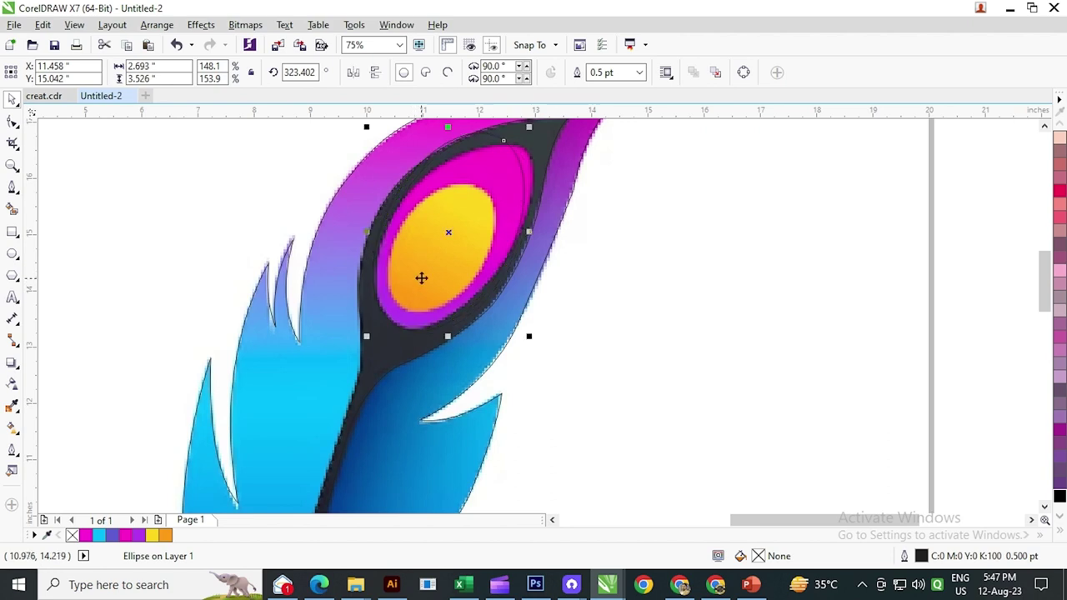
Skew the ellipse horizontally to about 2.88 inches wide to follow the magenta shape, and check its fit around the eye.
{"action": "left_click", "coordinate": [476, 184]}
{"action": "left_click_drag", "start_coordinate": [476, 184], "coordinate": [459, 247]}
{"action": "left_click_drag", "start_coordinate": [435, 191], "coordinate": [451, 196]}
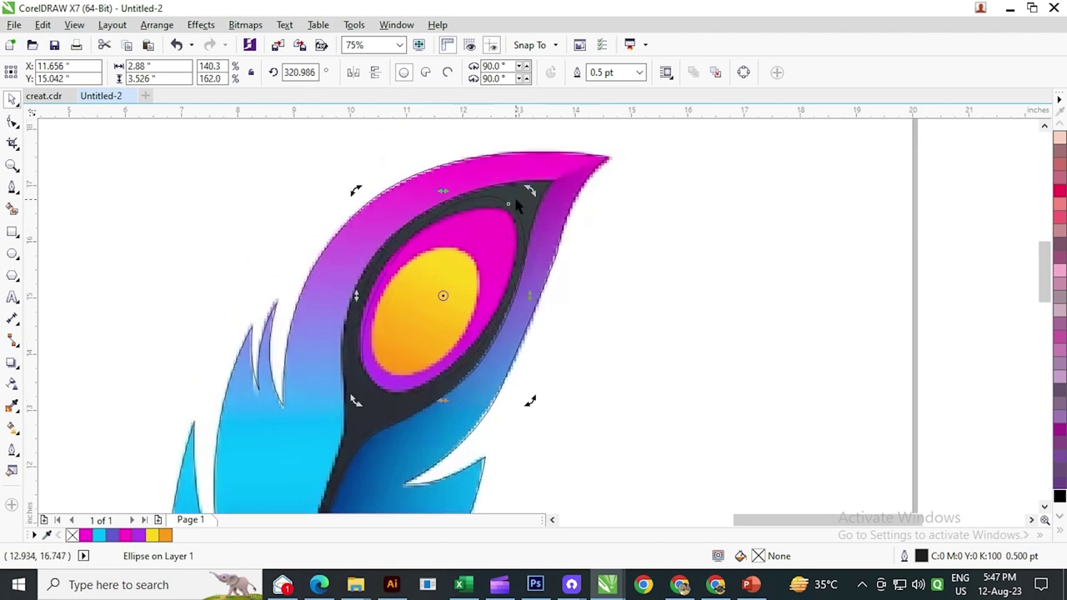
{"action": "scroll", "coordinate": [513, 194], "scroll_direction": "up", "scroll_amount": 2}
{"action": "scroll", "coordinate": [471, 197], "scroll_direction": "down", "scroll_amount": 2}
{"action": "left_click", "coordinate": [606, 264]}
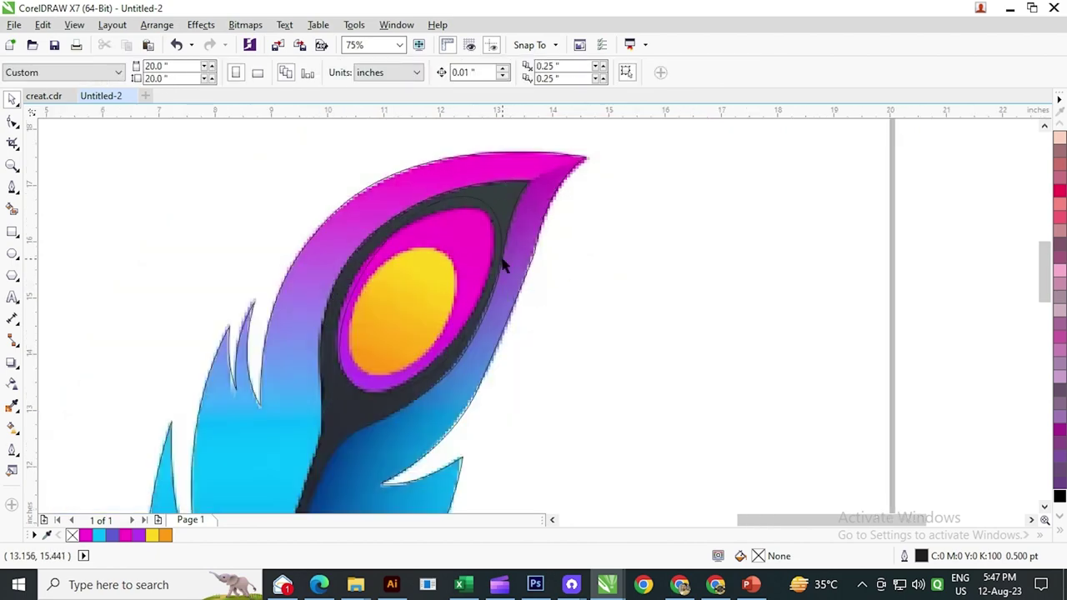
{"action": "scroll", "coordinate": [448, 267], "scroll_direction": "up", "scroll_amount": 2}
{"action": "scroll", "coordinate": [389, 274], "scroll_direction": "down", "scroll_amount": 2}
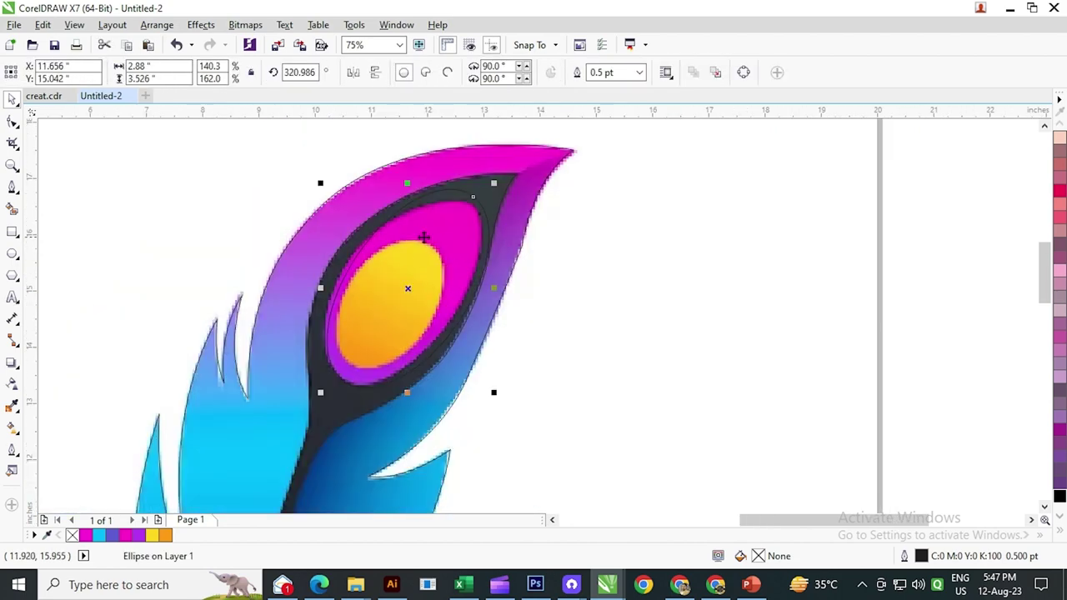
Shrink the ellipse over the magenta shape to about 2.79 by 3.41 inches and convert it to curves.
{"action": "left_click_drag", "start_coordinate": [493, 182], "coordinate": [488, 189]}
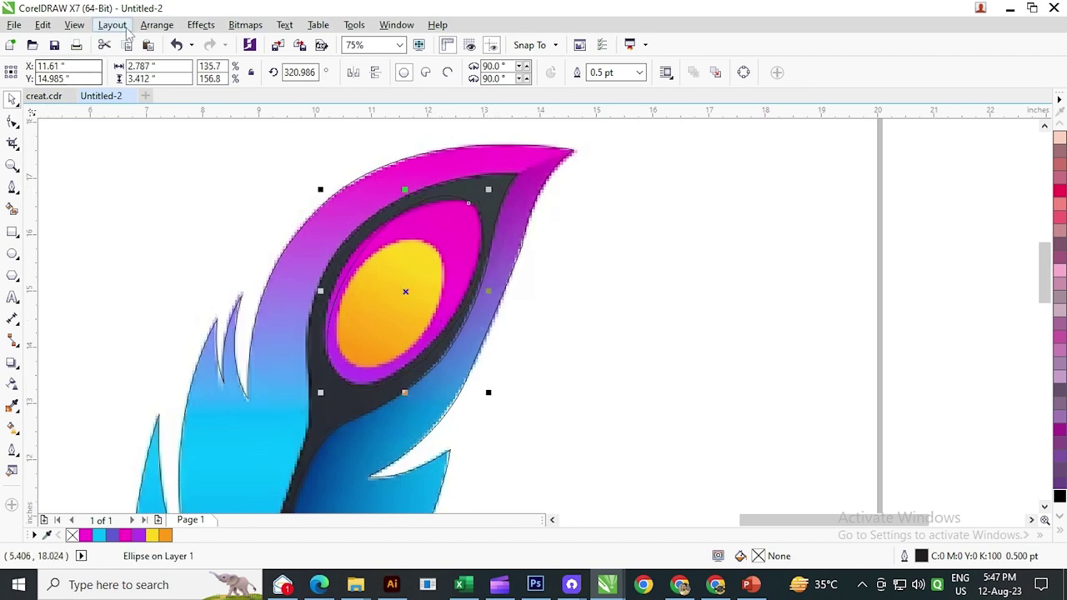
{"action": "left_click", "coordinate": [157, 24]}
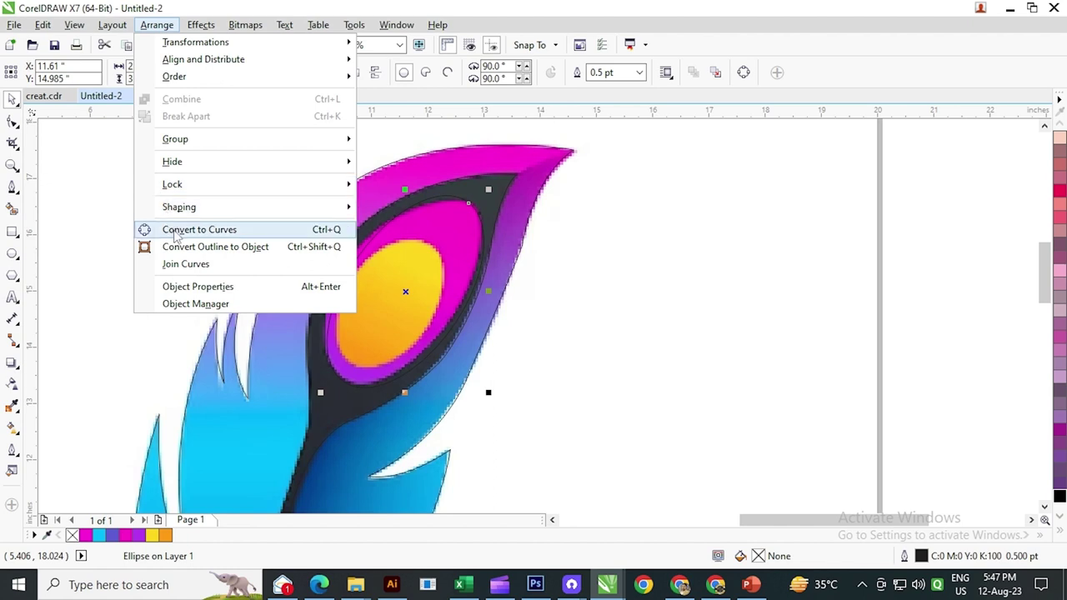
{"action": "left_click", "coordinate": [178, 231]}
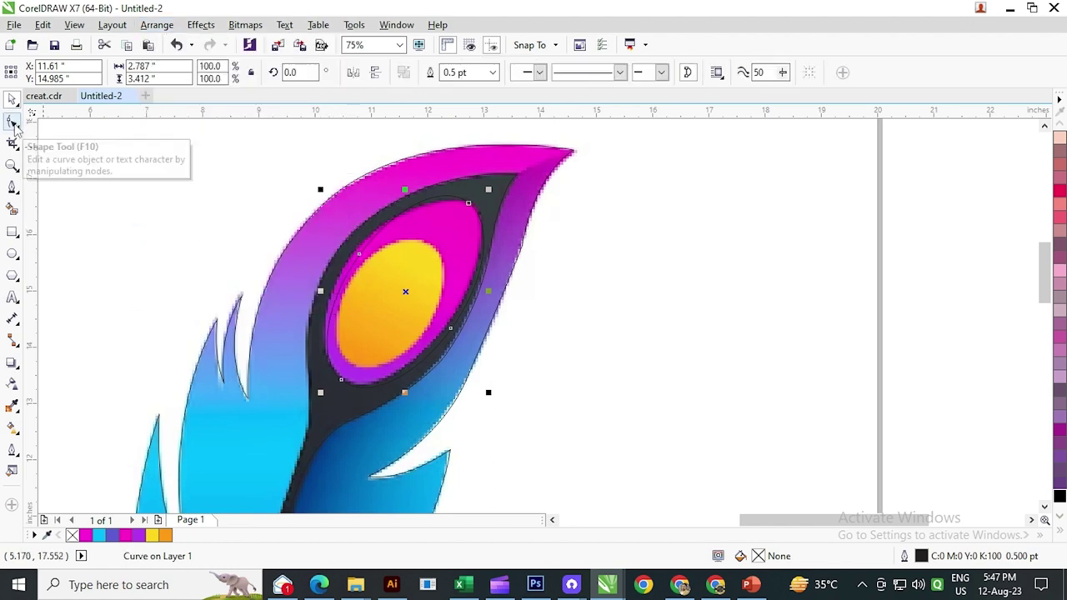
Reshape the converted ellipse by moving its nodes so the outline follows the edge of the magenta shape.
{"action": "left_click", "coordinate": [13, 122]}
{"action": "scroll", "coordinate": [380, 265], "scroll_direction": "up", "scroll_amount": 2}
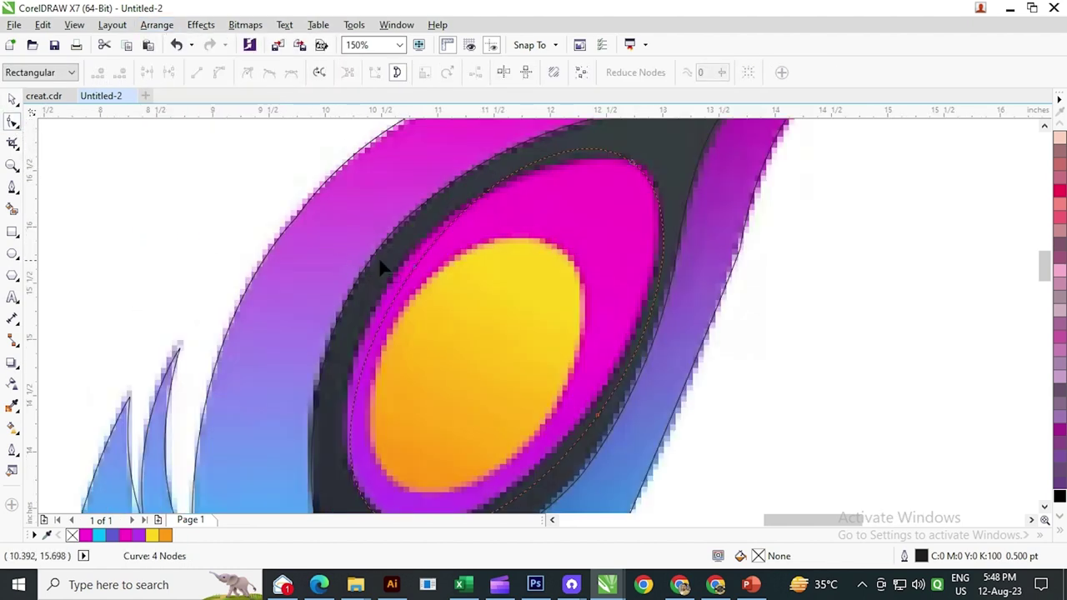
{"action": "left_click_drag", "start_coordinate": [420, 271], "coordinate": [403, 273]}
{"action": "left_click_drag", "start_coordinate": [633, 166], "coordinate": [643, 171]}
{"action": "left_click_drag", "start_coordinate": [591, 365], "coordinate": [597, 257]}
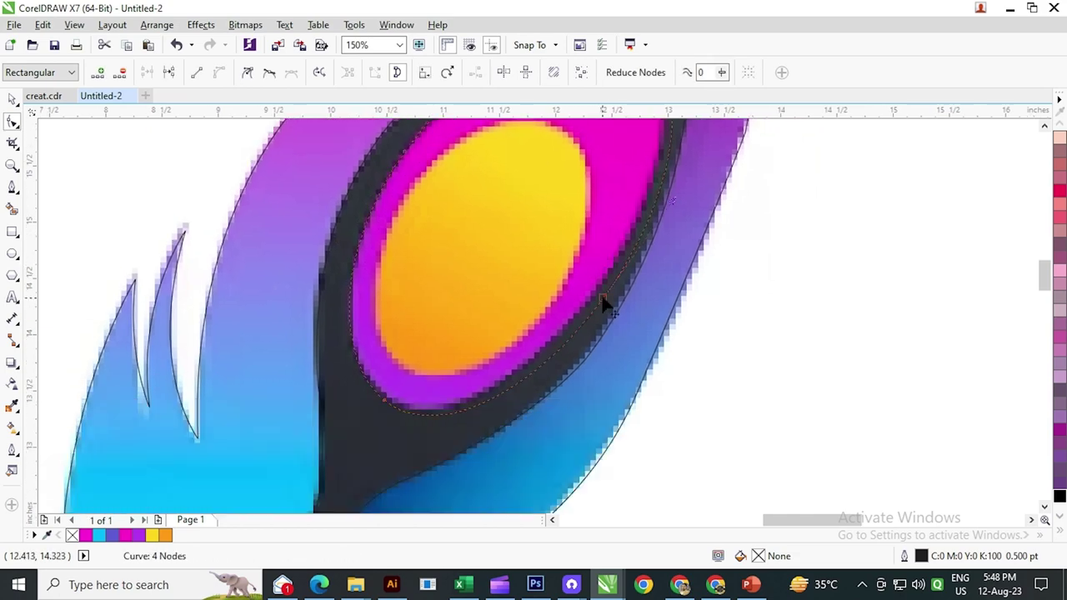
{"action": "left_click_drag", "start_coordinate": [604, 300], "coordinate": [563, 337]}
{"action": "scroll", "coordinate": [430, 437], "scroll_direction": "down", "scroll_amount": 2}
Copy and paste the magenta outline, and scale the copy to about 1.86 by 2.2 inches over the yellow oval.
{"action": "left_click", "coordinate": [10, 98]}
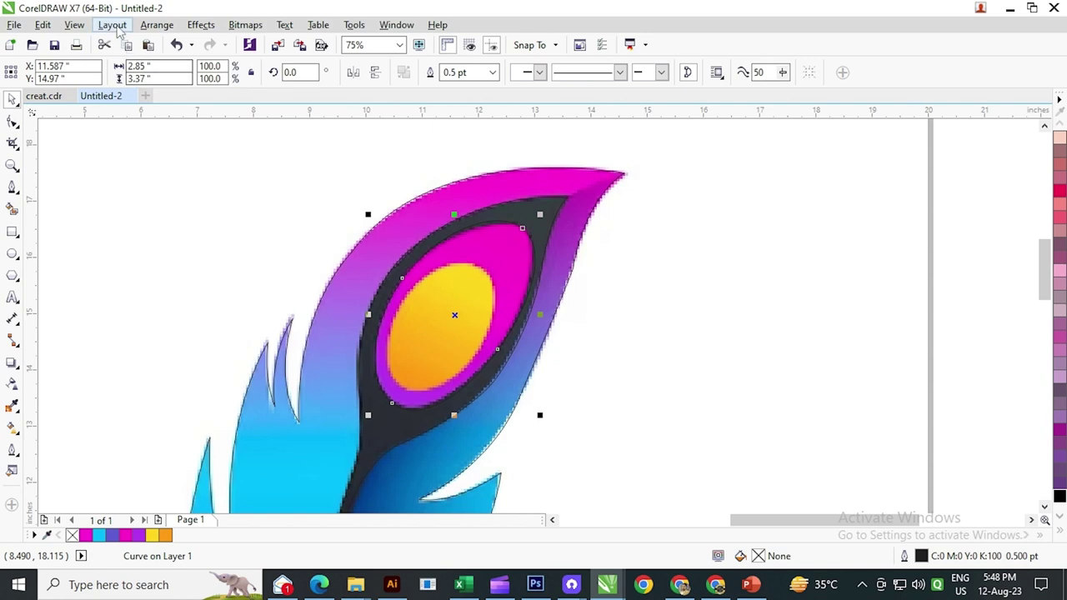
{"action": "left_click", "coordinate": [41, 25]}
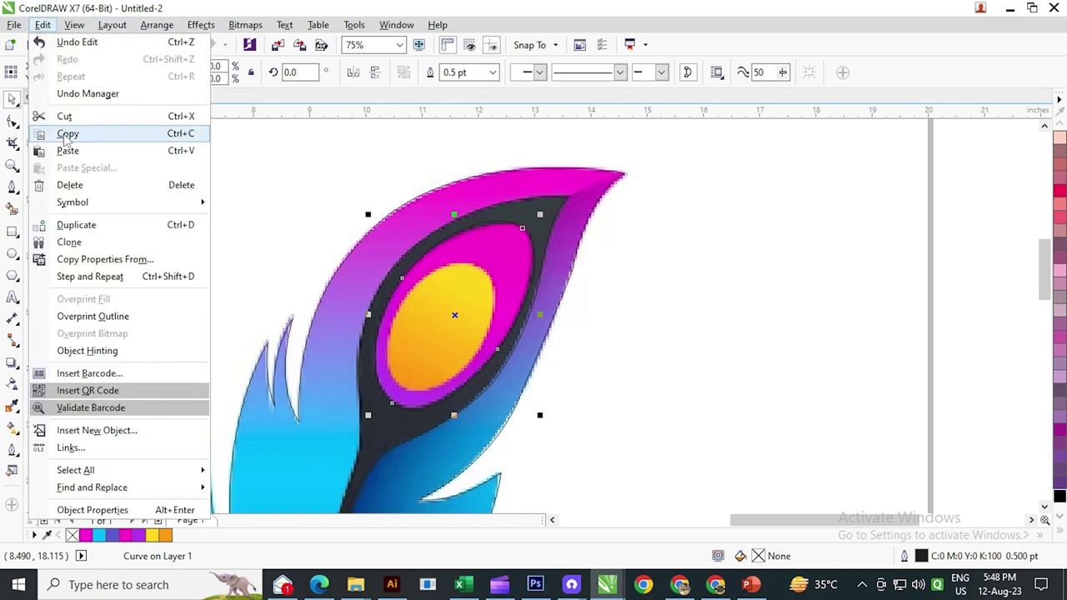
{"action": "left_click", "coordinate": [67, 135]}
{"action": "left_click", "coordinate": [41, 25]}
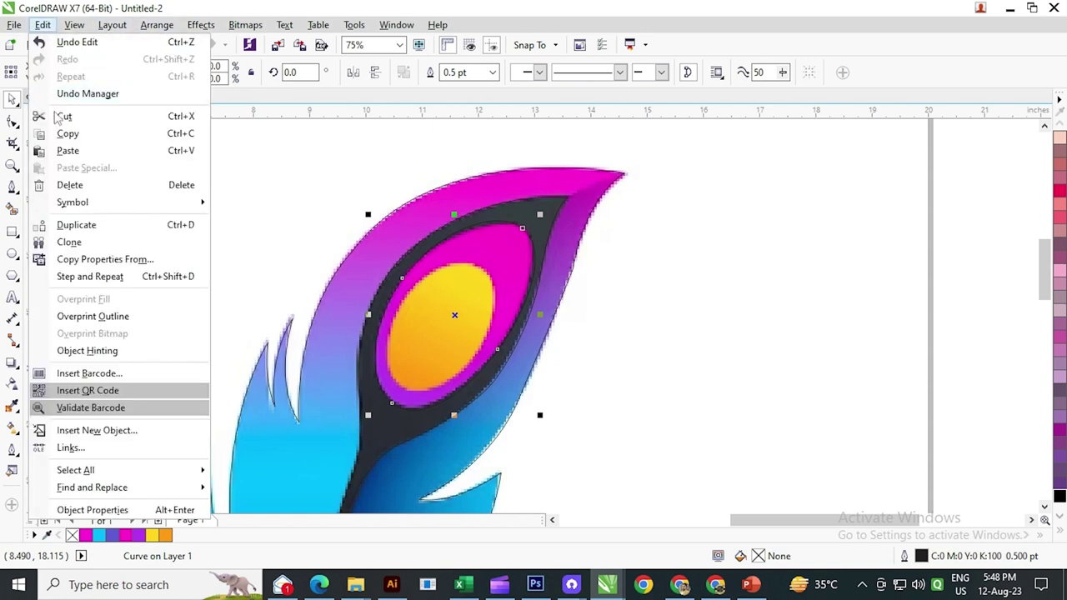
{"action": "left_click", "coordinate": [67, 150]}
{"action": "left_click_drag", "start_coordinate": [540, 214], "coordinate": [501, 259]}
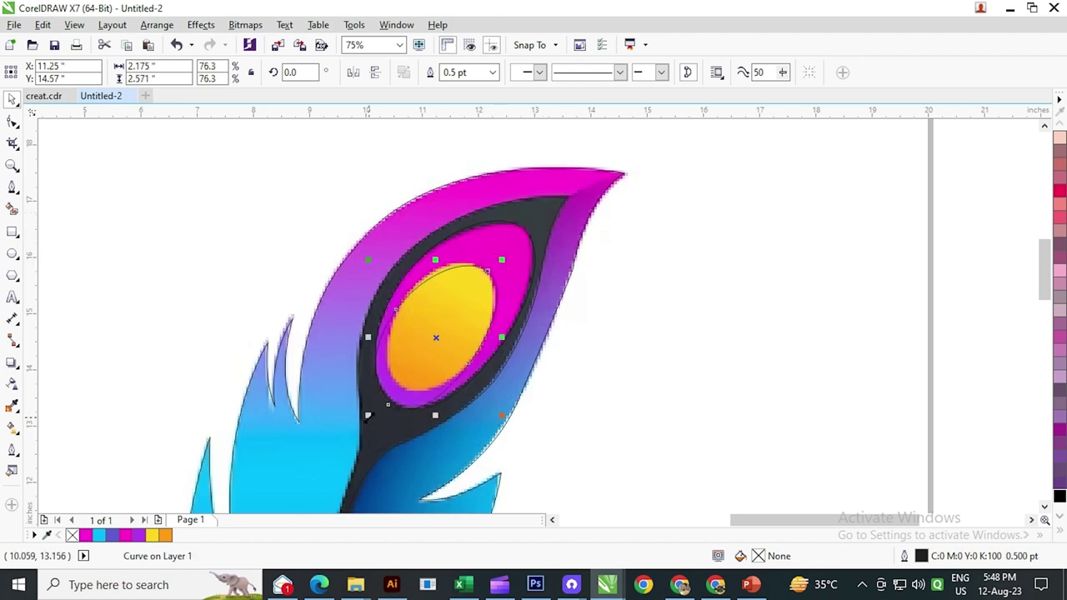
{"action": "left_click_drag", "start_coordinate": [368, 416], "coordinate": [389, 401]}
Adjust the nodes of the smaller copy so its outline follows the edge of the yellow oval, and deselect it.
{"action": "scroll", "coordinate": [450, 315], "scroll_direction": "up", "scroll_amount": 2}
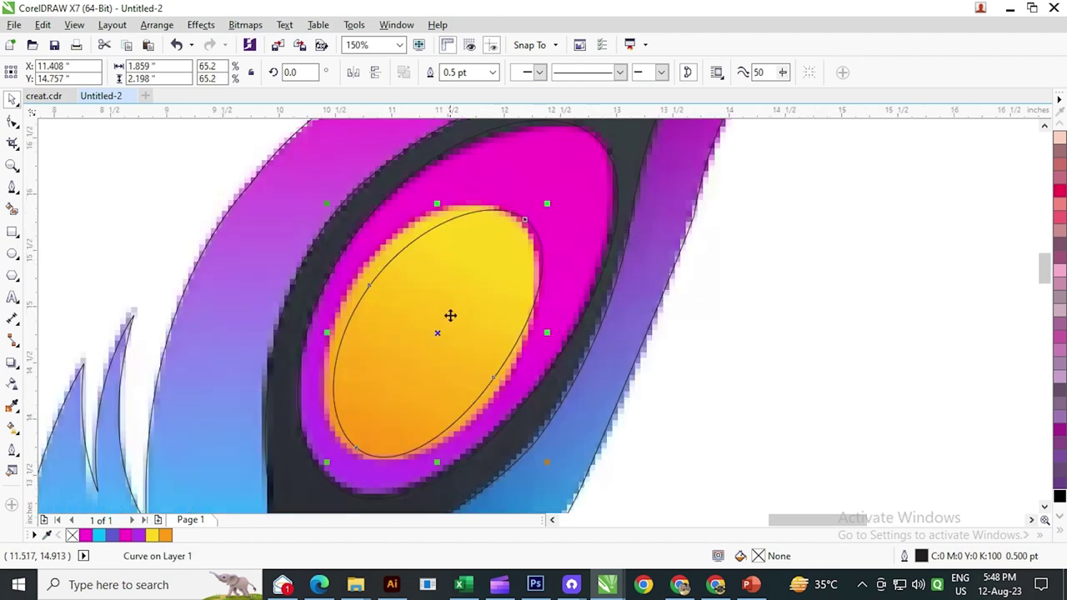
{"action": "left_click", "coordinate": [12, 122]}
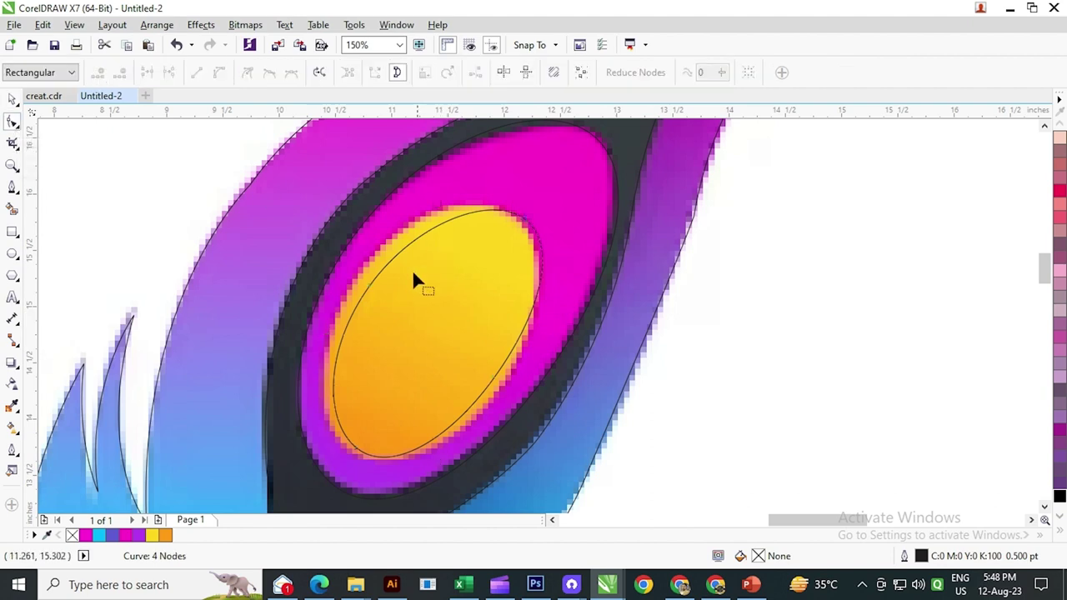
{"action": "left_click_drag", "start_coordinate": [368, 286], "coordinate": [363, 273]}
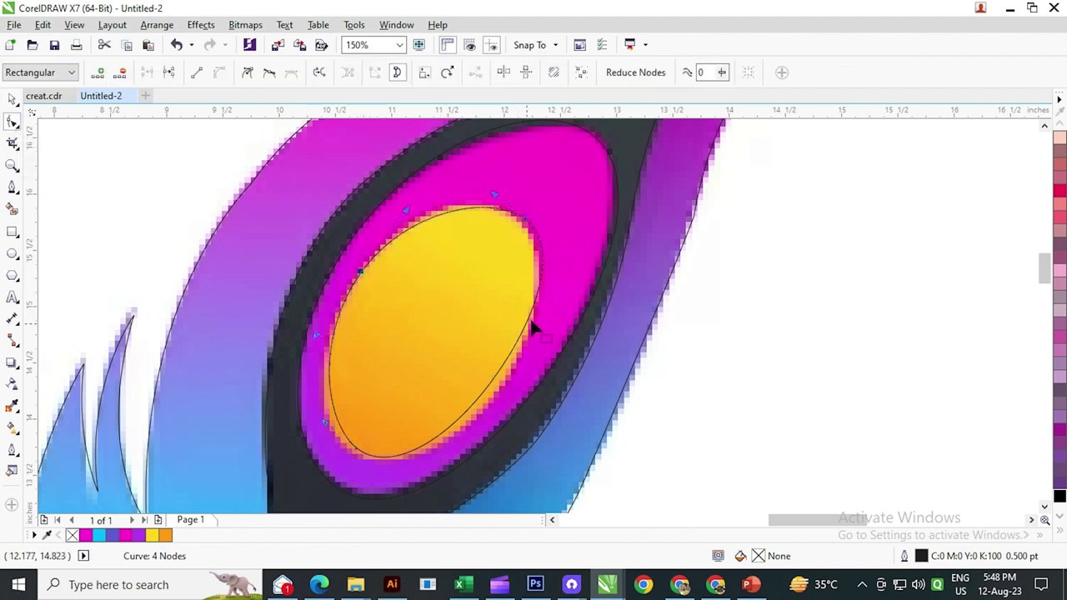
{"action": "left_click_drag", "start_coordinate": [531, 321], "coordinate": [541, 234]}
{"action": "left_click_drag", "start_coordinate": [498, 338], "coordinate": [501, 352]}
{"action": "left_click_drag", "start_coordinate": [534, 186], "coordinate": [520, 179]}
{"action": "left_click", "coordinate": [360, 409]}
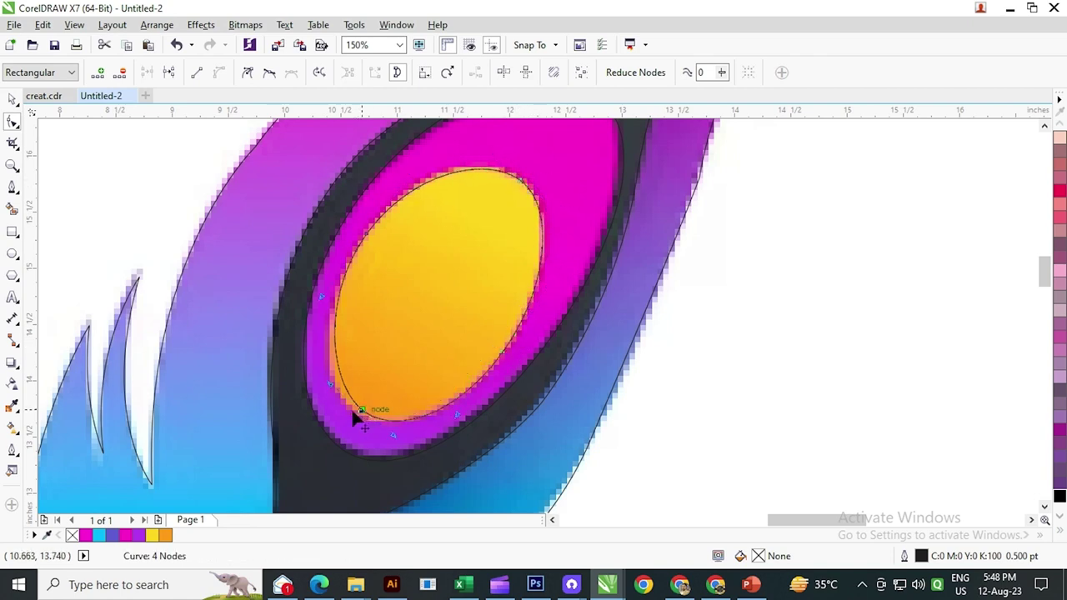
{"action": "left_click_drag", "start_coordinate": [352, 416], "coordinate": [354, 414]}
{"action": "scroll", "coordinate": [399, 342], "scroll_direction": "down", "scroll_amount": 2}
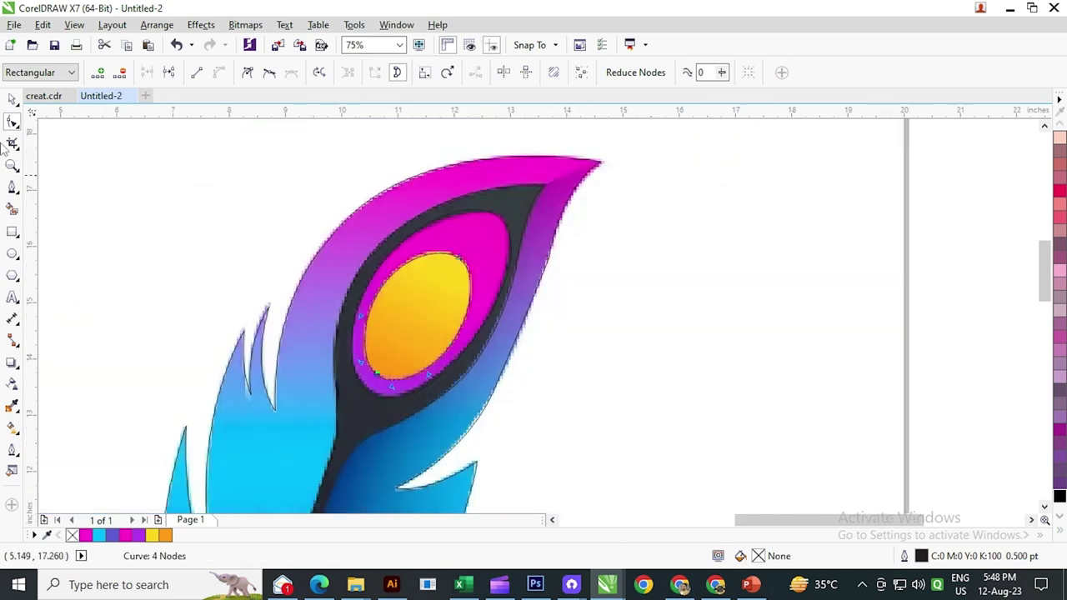
{"action": "left_click", "coordinate": [13, 99]}
{"action": "scroll", "coordinate": [410, 215], "scroll_direction": "down", "scroll_amount": 1}
{"action": "left_click", "coordinate": [522, 349]}
Draw a circle about 0.6 inches in diameter over the white hole in the pen nib.
{"action": "left_click_drag", "start_coordinate": [368, 385], "coordinate": [427, 244]}
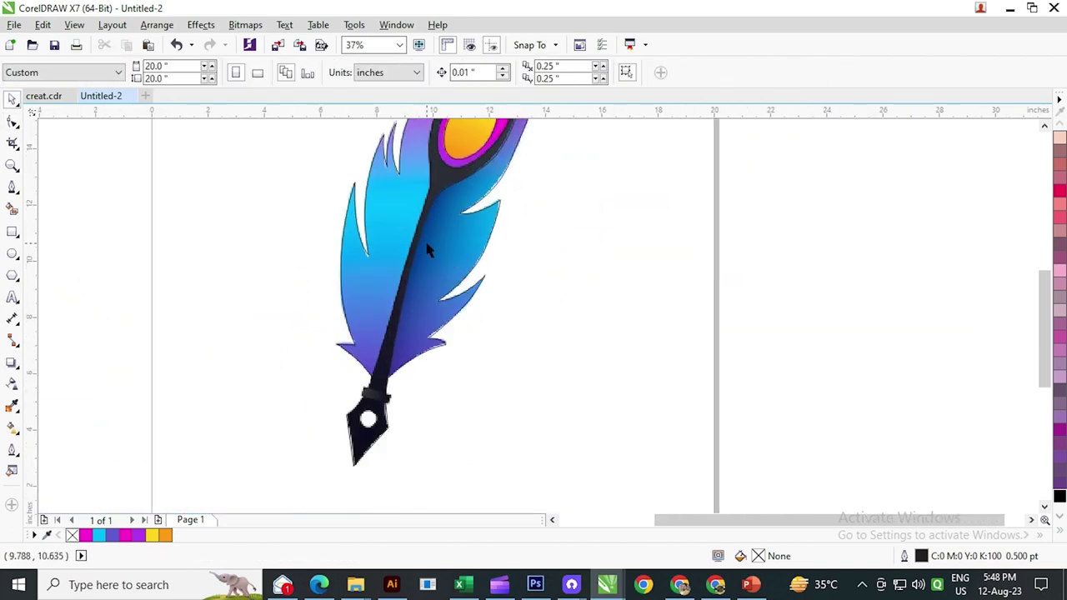
{"action": "scroll", "coordinate": [375, 446], "scroll_direction": "up", "scroll_amount": 1}
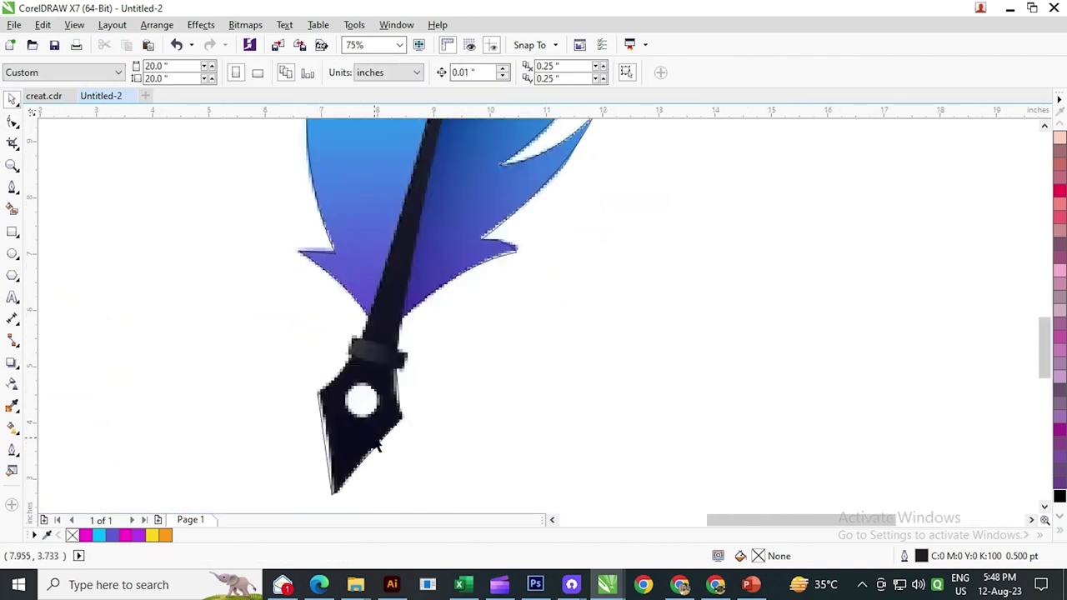
{"action": "left_click", "coordinate": [12, 254]}
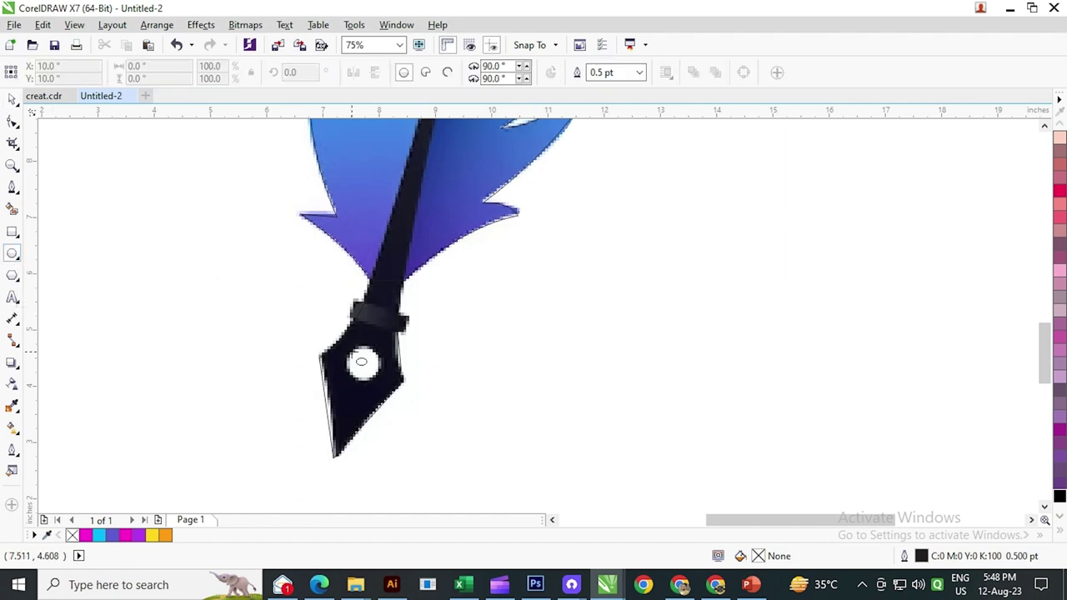
{"action": "left_click_drag", "start_coordinate": [361, 361], "coordinate": [326, 366]}
{"action": "scroll", "coordinate": [382, 378], "scroll_direction": "up", "scroll_amount": 2}
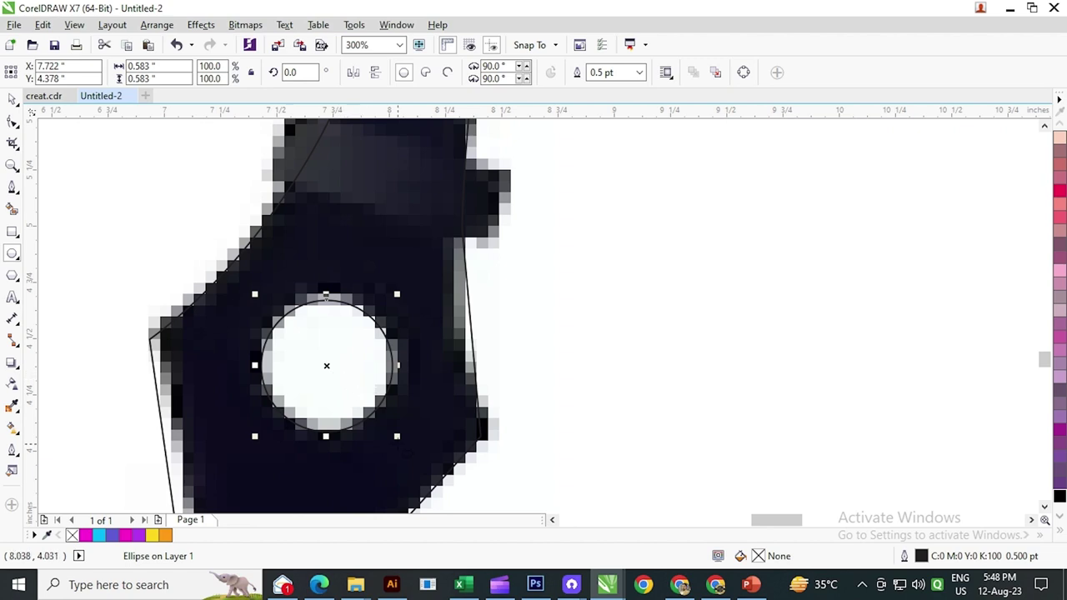
{"action": "left_click_drag", "start_coordinate": [397, 436], "coordinate": [398, 438]}
{"action": "scroll", "coordinate": [341, 357], "scroll_direction": "down", "scroll_amount": 1}
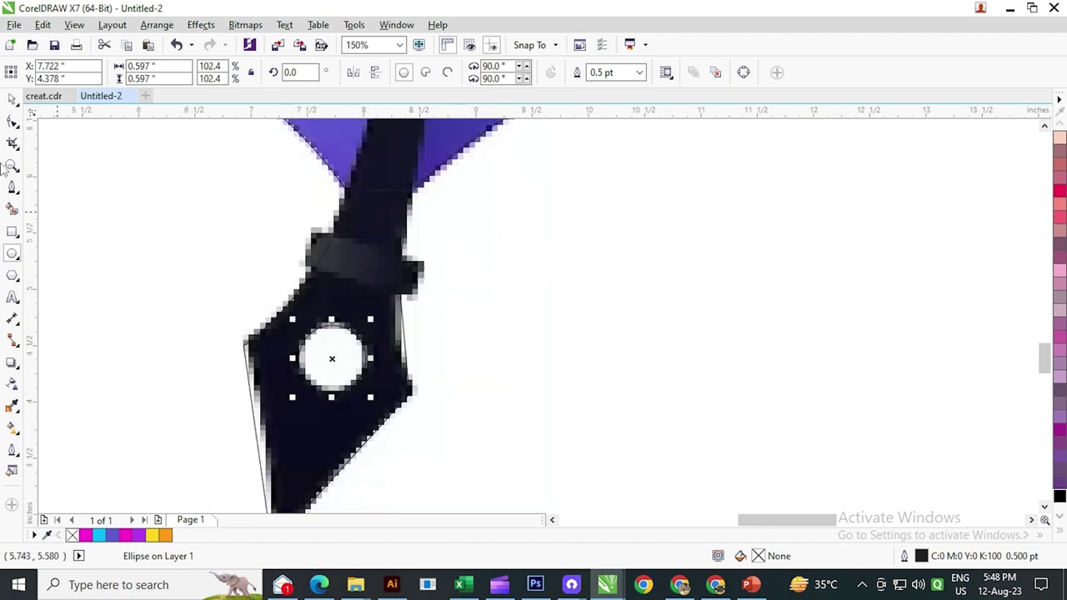
{"action": "left_click", "coordinate": [12, 98]}
{"action": "left_click", "coordinate": [510, 357]}
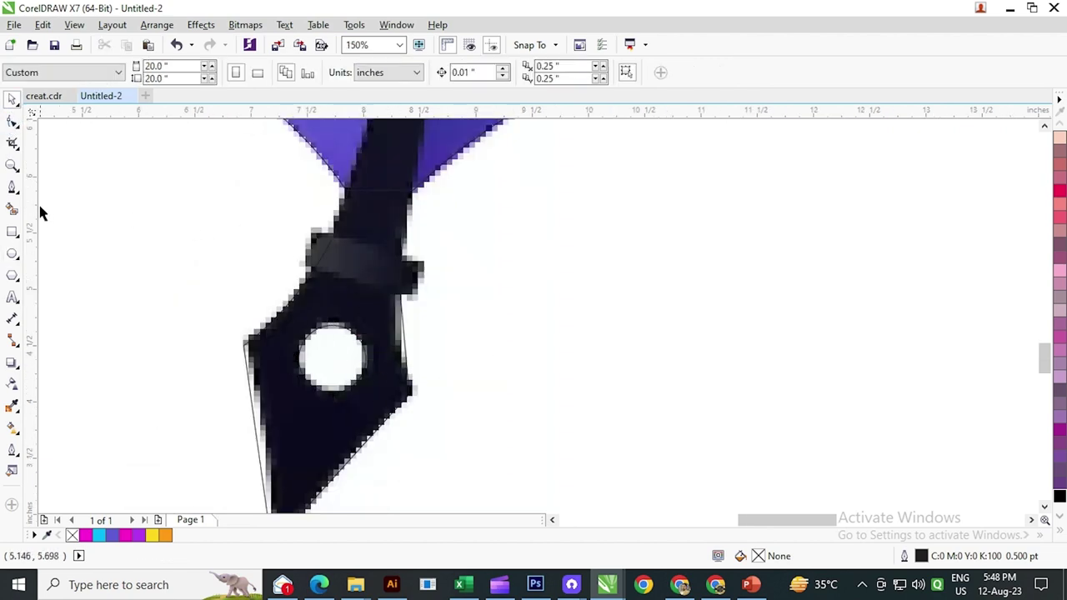
Draw a rectangle about 0.65 by 0.16 inches beside the nib's collar and round its corners fully to 0.08 inches.
{"action": "left_click", "coordinate": [13, 188]}
{"action": "scroll", "coordinate": [342, 240], "scroll_direction": "up", "scroll_amount": 1}
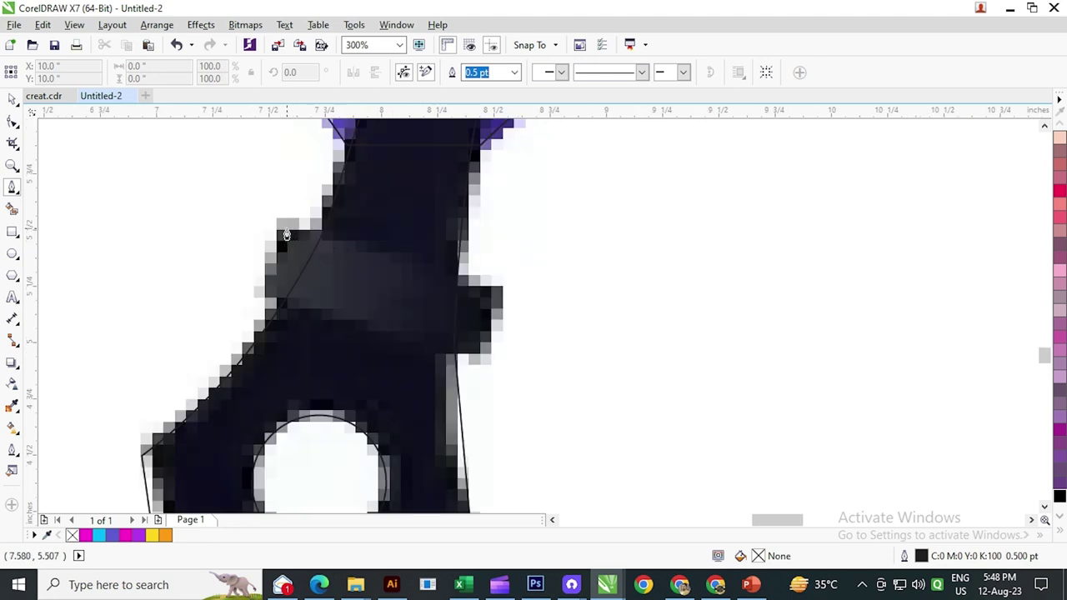
{"action": "left_click", "coordinate": [12, 232]}
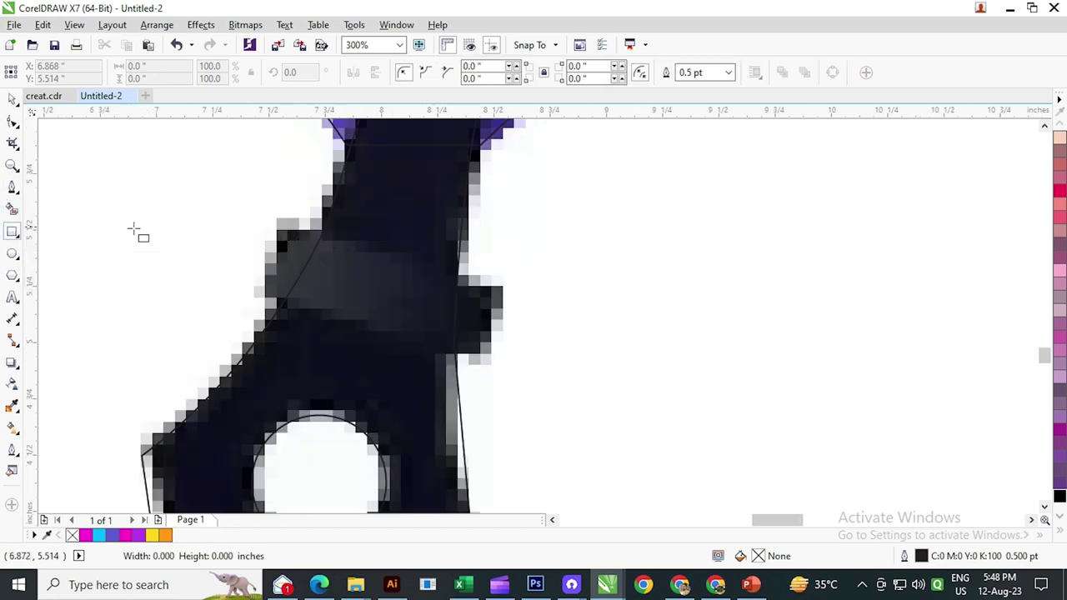
{"action": "left_click_drag", "start_coordinate": [126, 227], "coordinate": [273, 263]}
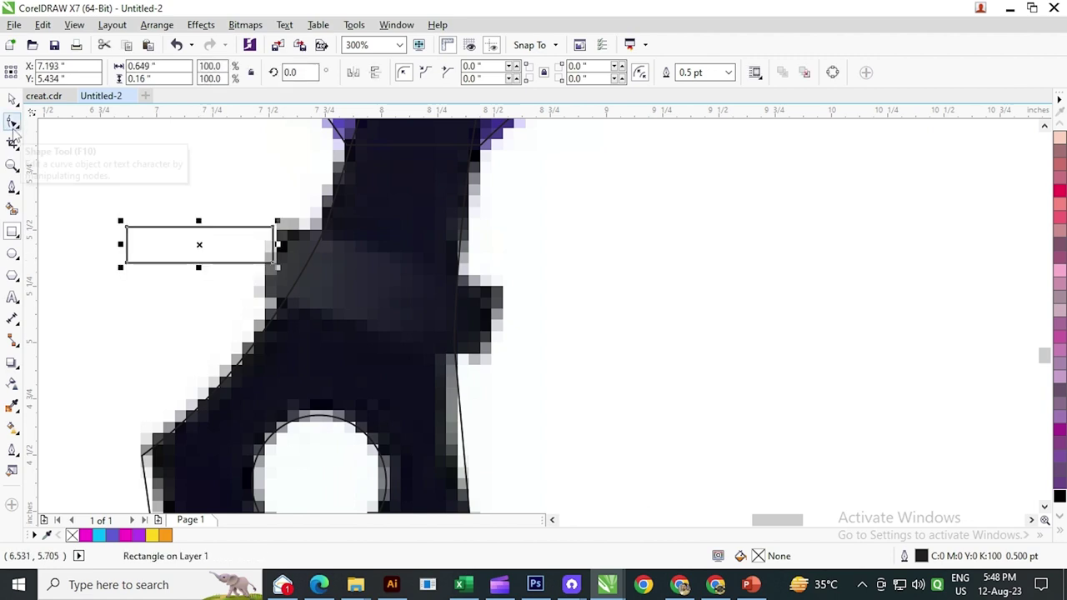
{"action": "left_click", "coordinate": [14, 125]}
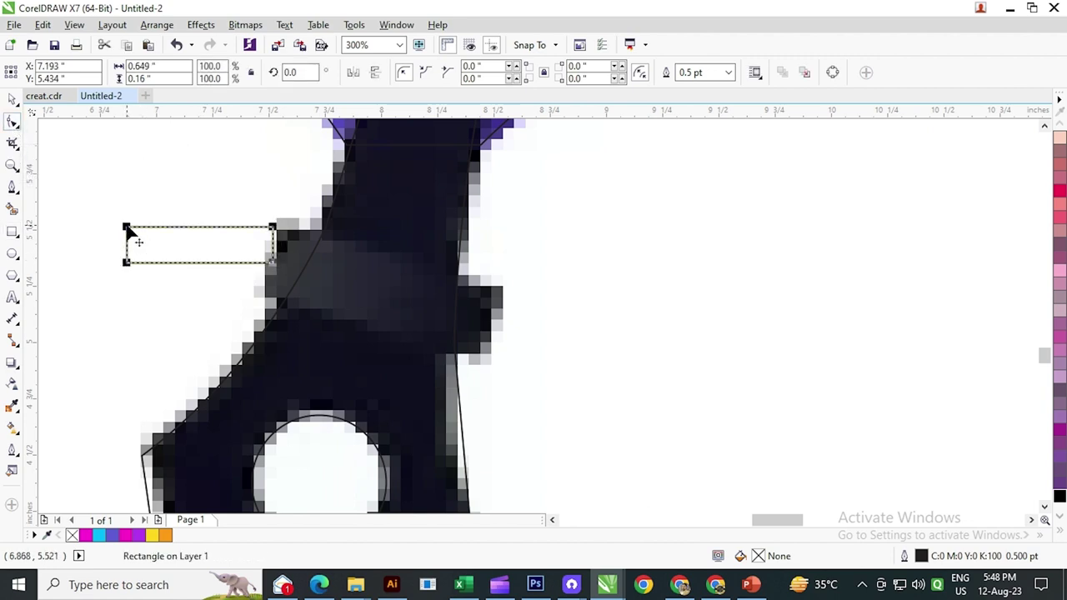
{"action": "left_click_drag", "start_coordinate": [128, 228], "coordinate": [144, 226]}
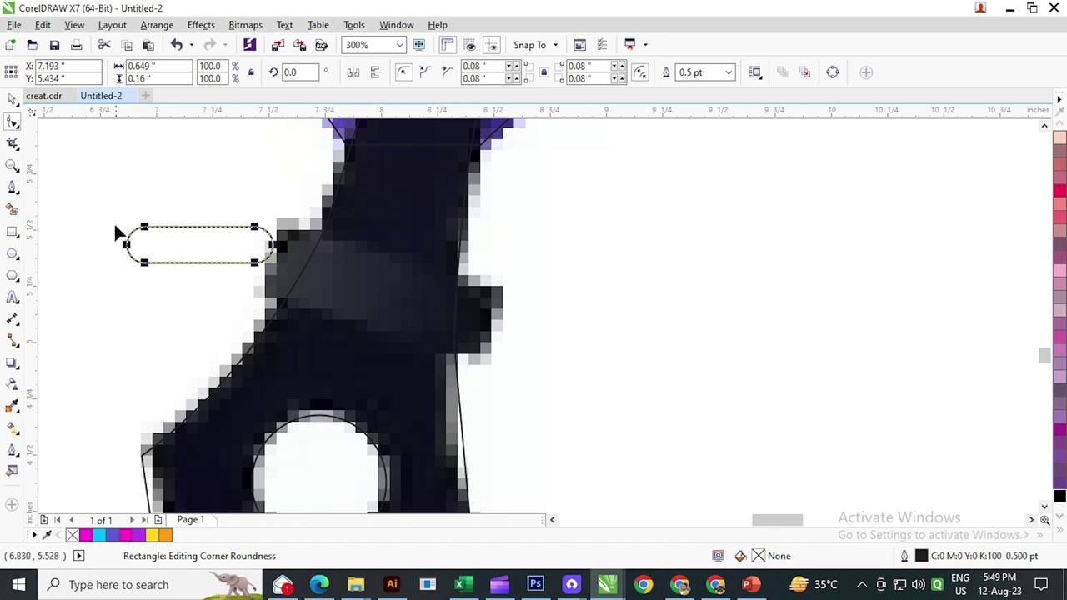
{"action": "left_click", "coordinate": [13, 100]}
Place the rounded rectangle over the nib's collar, rotate it to about 349.7°, and enlarge it to about 1.01 by 0.41 inches overall.
{"action": "left_click_drag", "start_coordinate": [205, 241], "coordinate": [382, 278]}
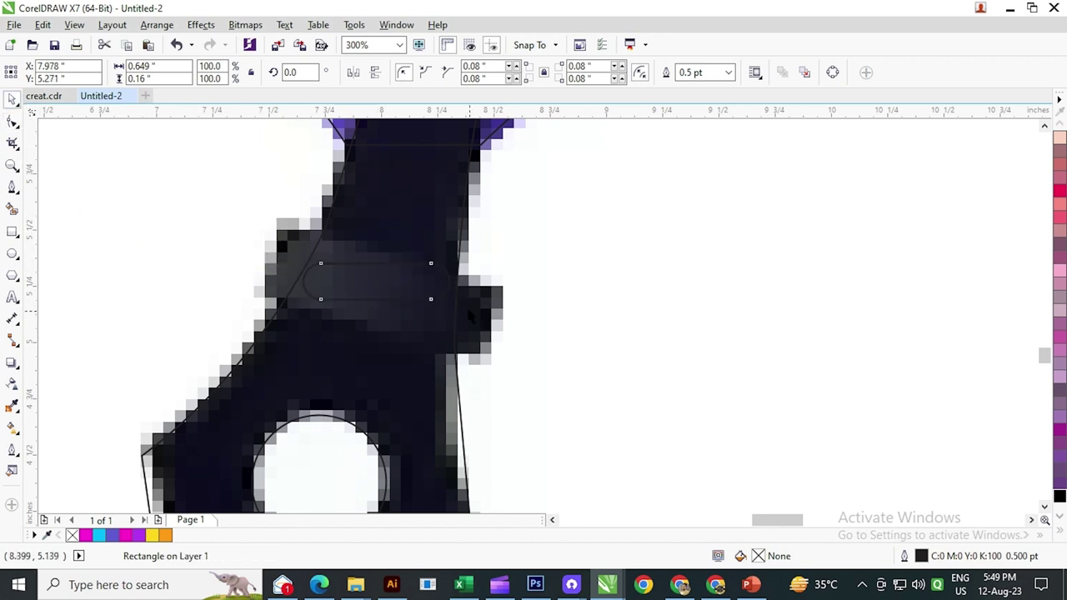
{"action": "left_click", "coordinate": [439, 298]}
{"action": "left_click_drag", "start_coordinate": [454, 305], "coordinate": [491, 339]}
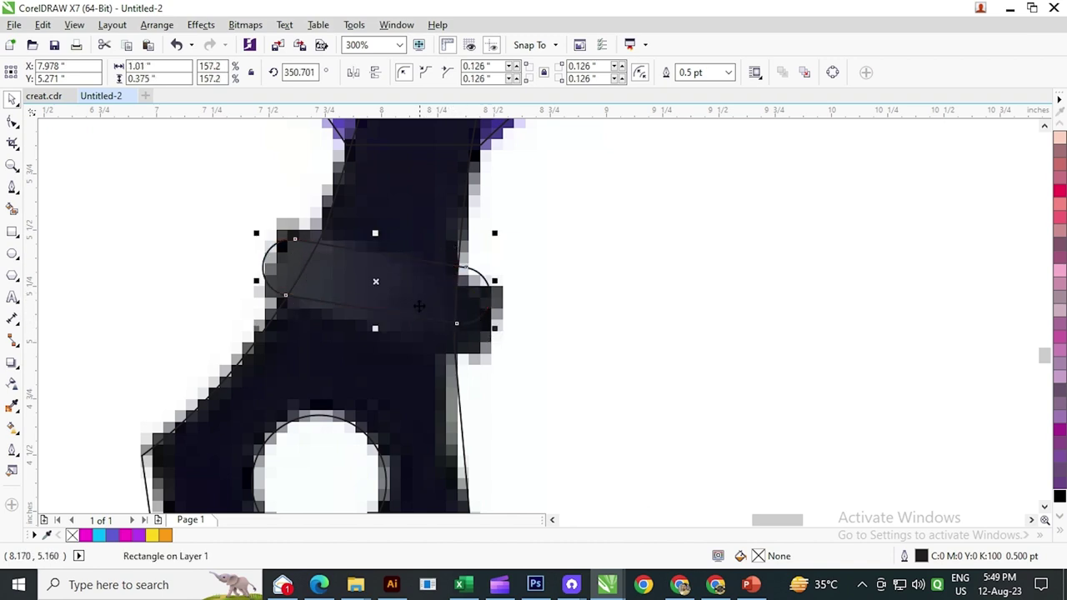
{"action": "left_click_drag", "start_coordinate": [413, 303], "coordinate": [396, 346]}
{"action": "scroll", "coordinate": [377, 334], "scroll_direction": "up", "scroll_amount": 2}
{"action": "left_click_drag", "start_coordinate": [406, 281], "coordinate": [406, 271]}
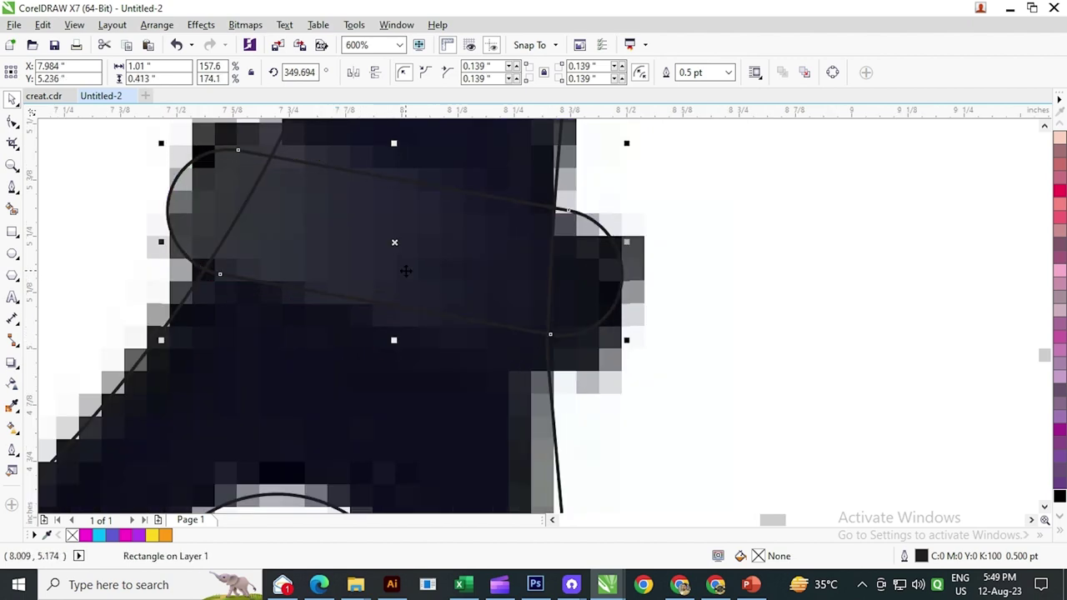
{"action": "left_click", "coordinate": [408, 270]}
{"action": "scroll", "coordinate": [407, 270], "scroll_direction": "down", "scroll_amount": 10}
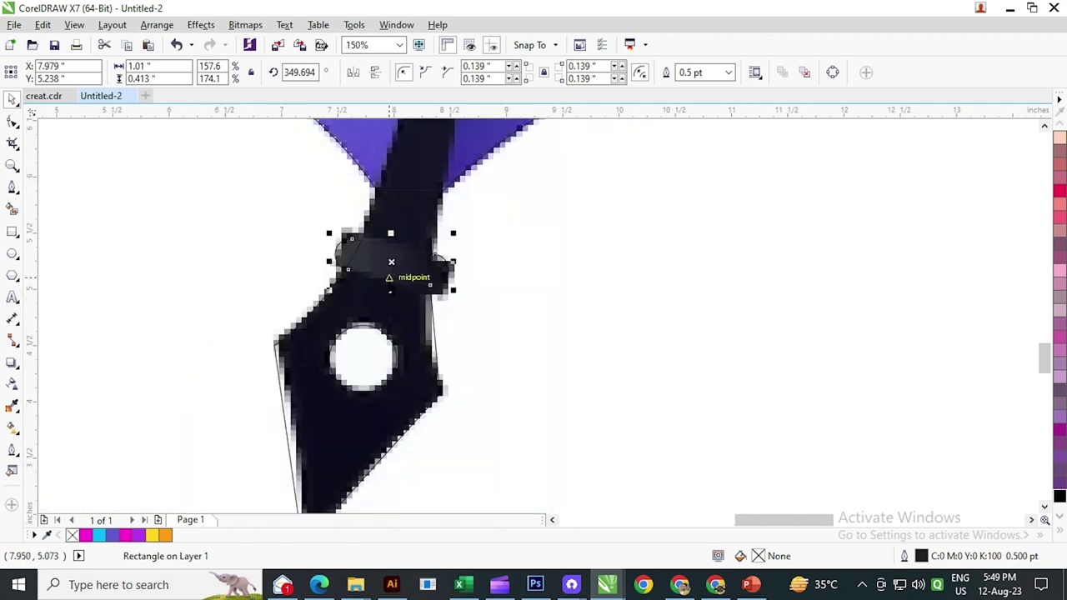
{"action": "left_click", "coordinate": [446, 269]}
{"action": "left_click", "coordinate": [497, 317]}
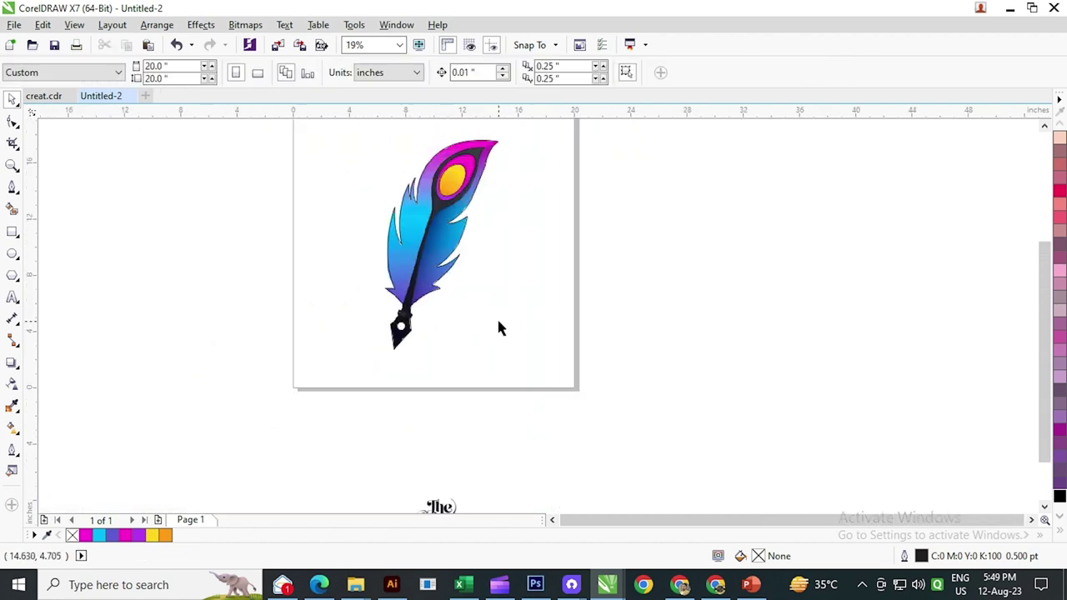
Select all the traced outlines together and move them off the reference image, to its right.
{"action": "scroll", "coordinate": [497, 318], "scroll_direction": "up", "scroll_amount": 1}
{"action": "left_click_drag", "start_coordinate": [656, 461], "coordinate": [300, 153]}
{"action": "left_click_drag", "start_coordinate": [425, 226], "coordinate": [536, 227]}
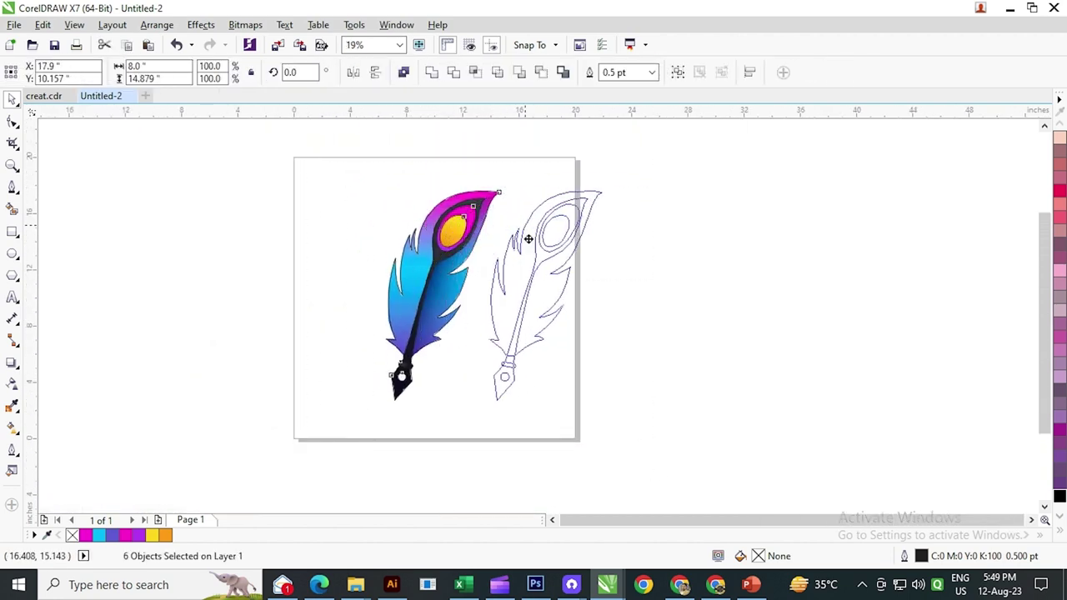
{"action": "left_click", "coordinate": [654, 312]}
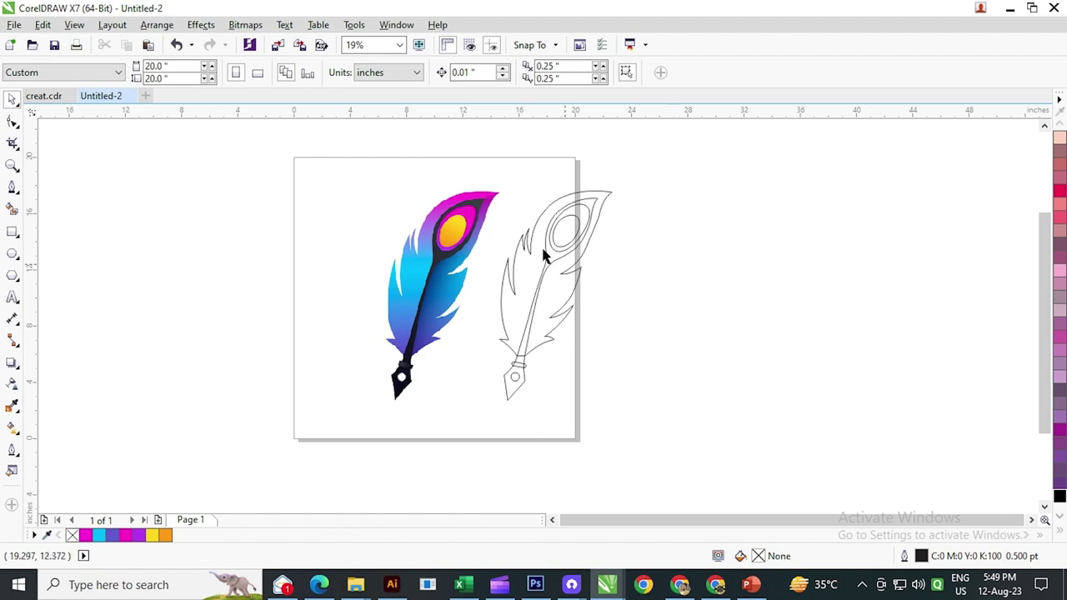
Unlock the feather reference image and delete it.
{"action": "right_click", "coordinate": [447, 228]}
{"action": "left_click", "coordinate": [486, 278]}
{"action": "left_click", "coordinate": [708, 334]}
{"action": "left_click", "coordinate": [435, 257]}
{"action": "key", "text": "Delete"}
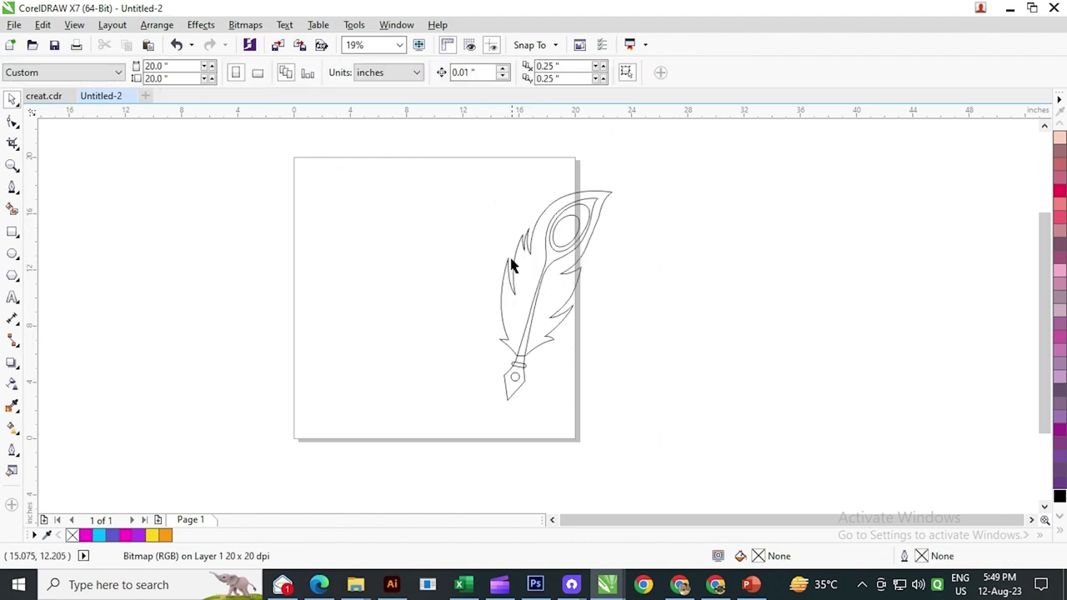
Select all the traced feather outlines and move them to about the centre of the page.
{"action": "left_click_drag", "start_coordinate": [415, 174], "coordinate": [667, 453]}
{"action": "left_click_drag", "start_coordinate": [557, 269], "coordinate": [442, 262]}
{"action": "scroll", "coordinate": [429, 262], "scroll_direction": "up", "scroll_amount": 1}
{"action": "scroll", "coordinate": [428, 261], "scroll_direction": "down", "scroll_amount": 1}
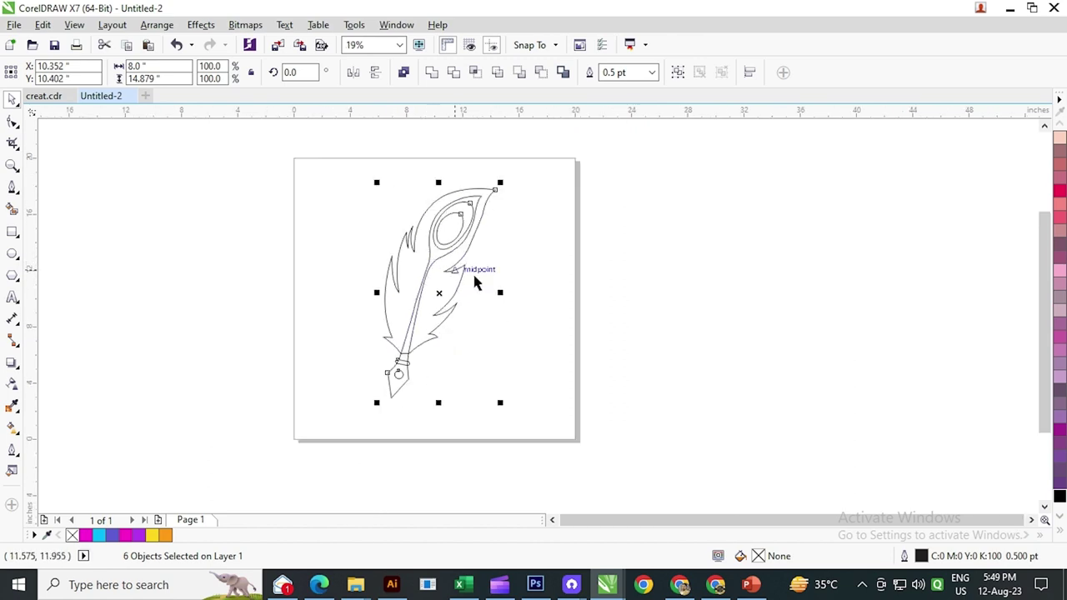
{"action": "left_click", "coordinate": [377, 233]}
{"action": "key", "text": "z"}
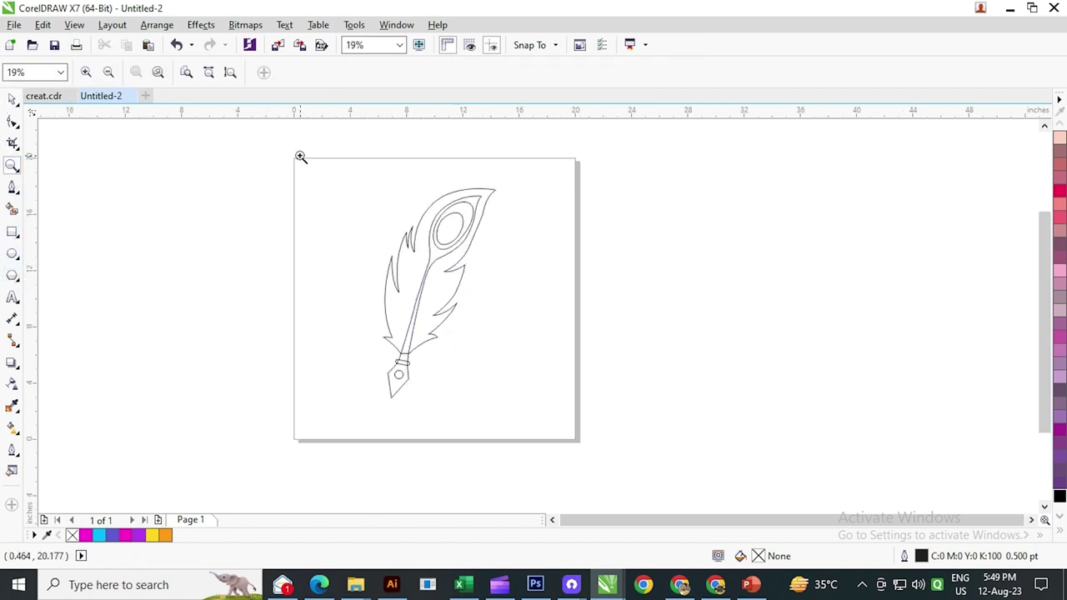
Apply a linear fountain fill to the feather's outer outline, running from near its tip down to its lower left barb.
{"action": "left_click_drag", "start_coordinate": [301, 157], "coordinate": [542, 435]}
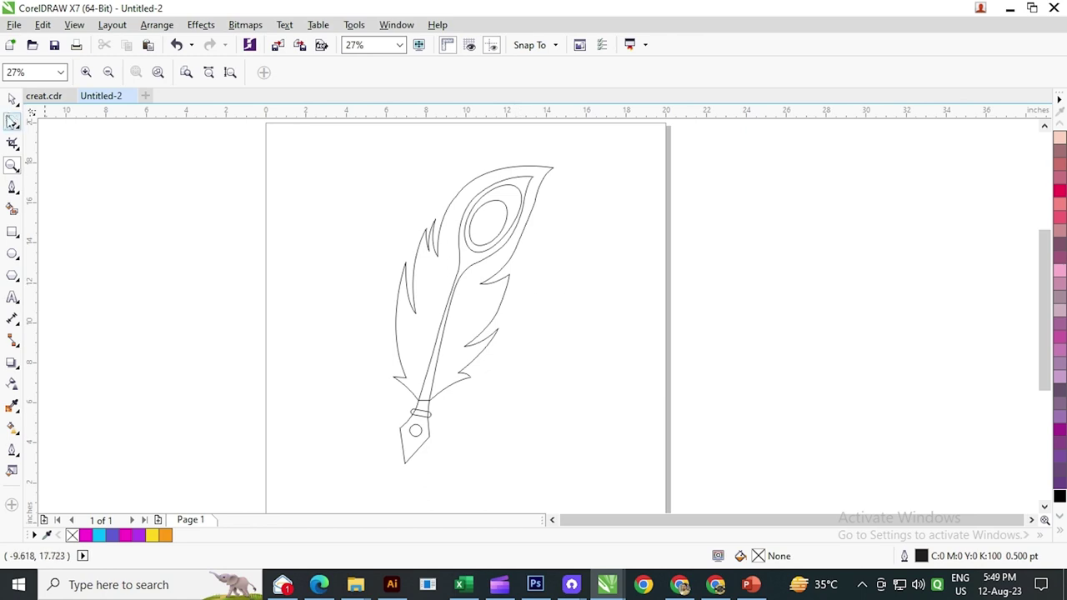
{"action": "left_click", "coordinate": [443, 248]}
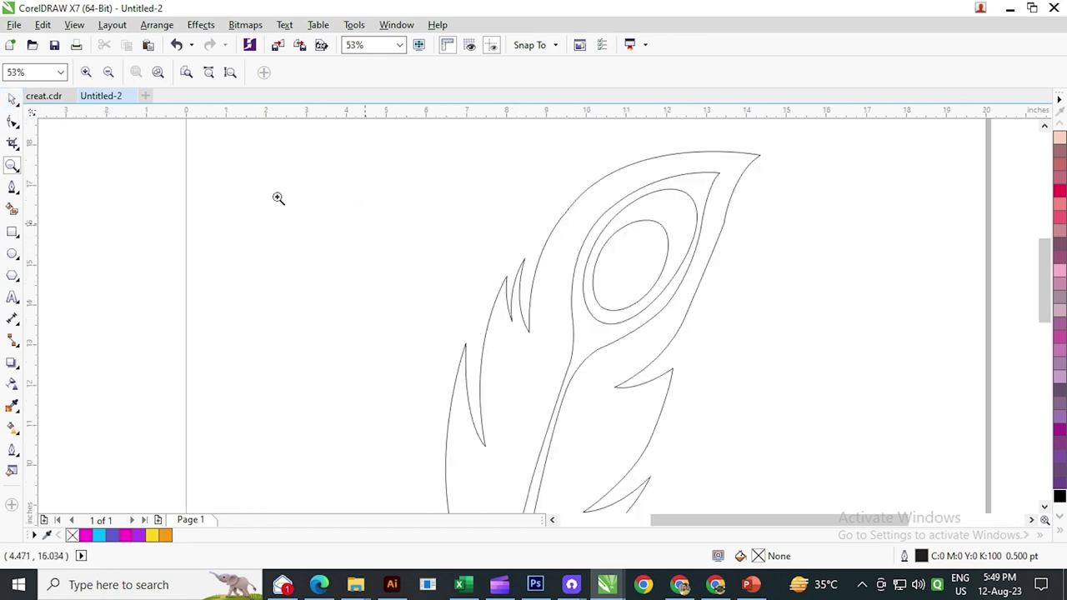
{"action": "left_click", "coordinate": [12, 99]}
{"action": "scroll", "coordinate": [138, 158], "scroll_direction": "down", "scroll_amount": 3}
{"action": "left_click", "coordinate": [326, 238]}
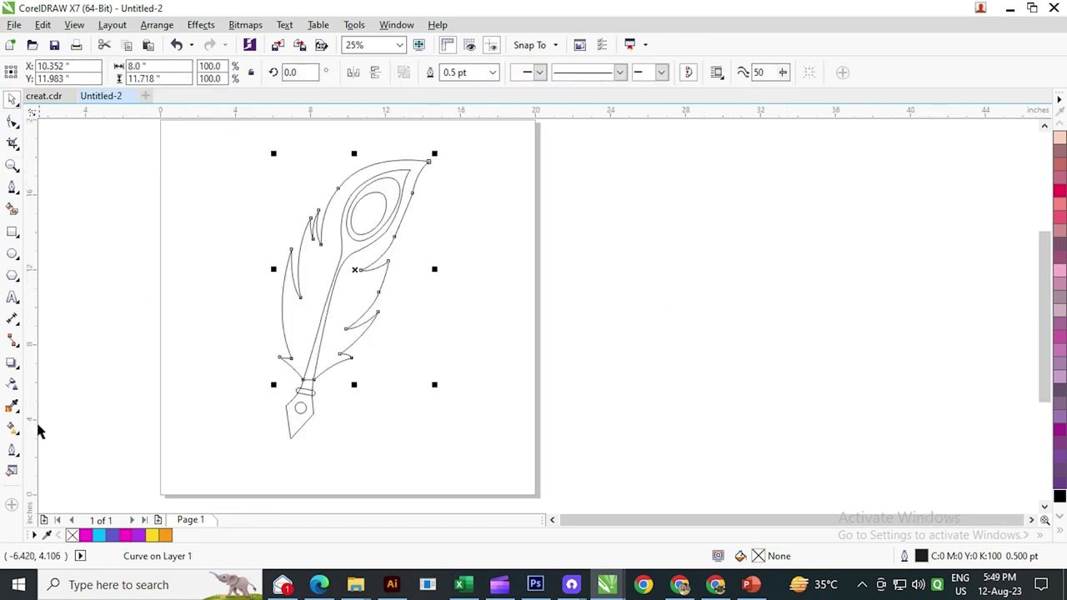
{"action": "left_click", "coordinate": [11, 427]}
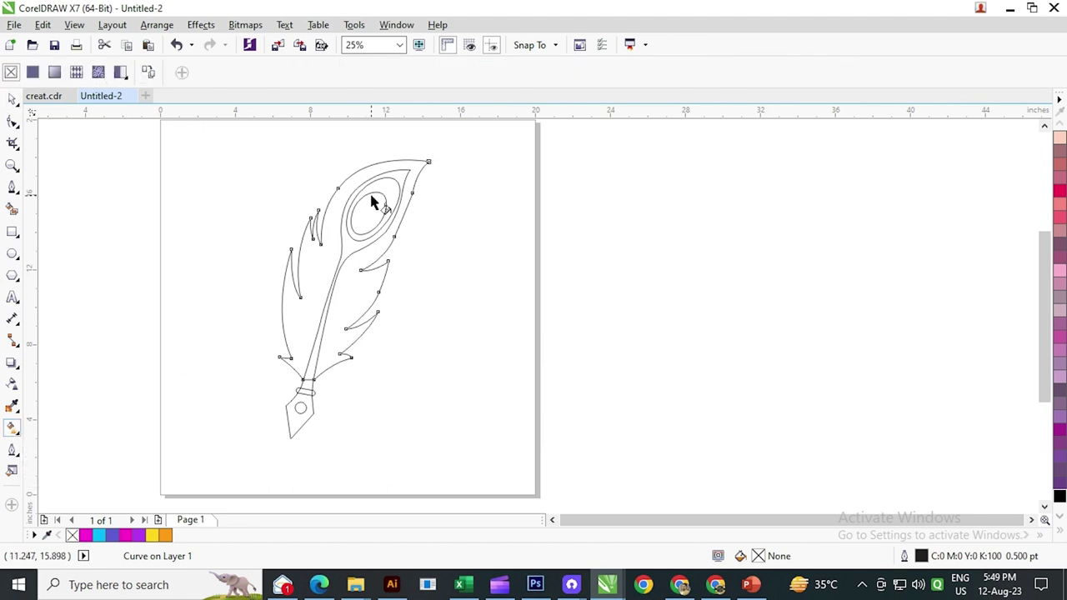
{"action": "left_click_drag", "start_coordinate": [397, 165], "coordinate": [589, 275]}
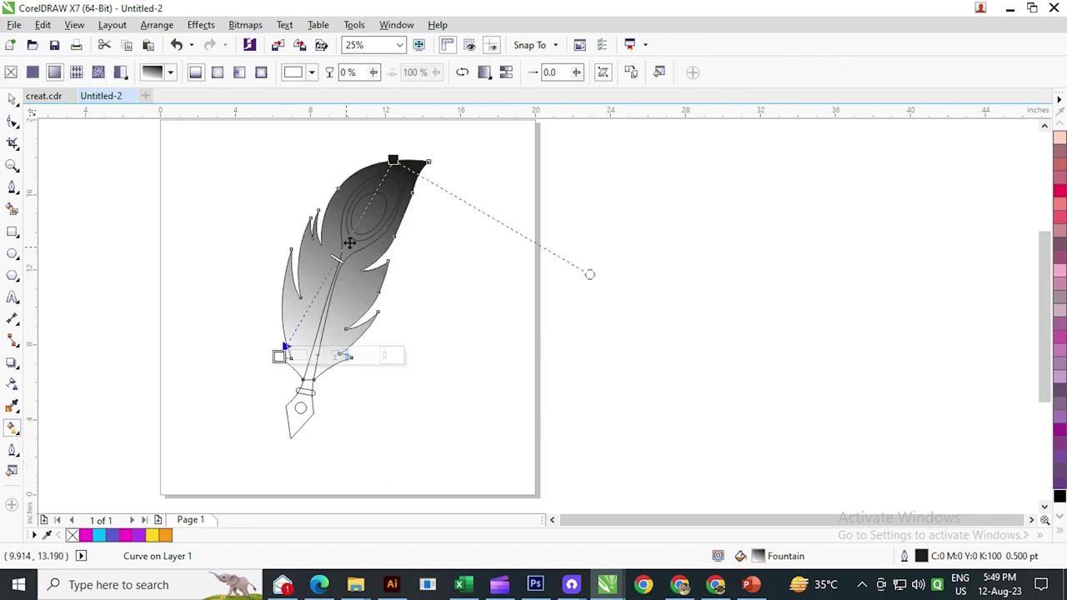
Set the feather gradient's starting colour at the tip to magenta.
{"action": "scroll", "coordinate": [391, 162], "scroll_direction": "up", "scroll_amount": 3}
{"action": "left_click", "coordinate": [396, 161]}
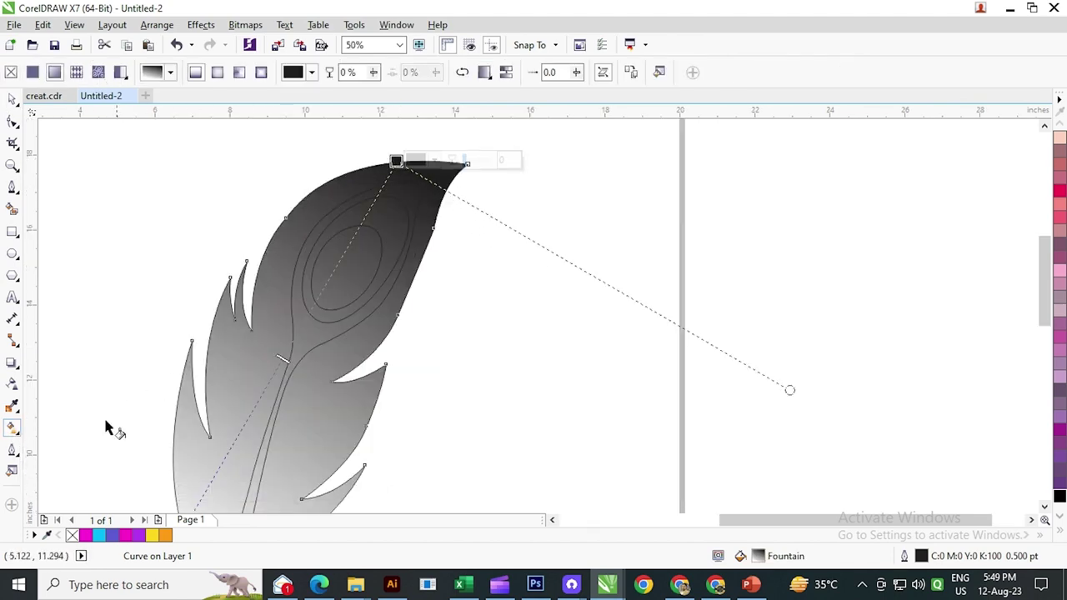
{"action": "left_click", "coordinate": [85, 535]}
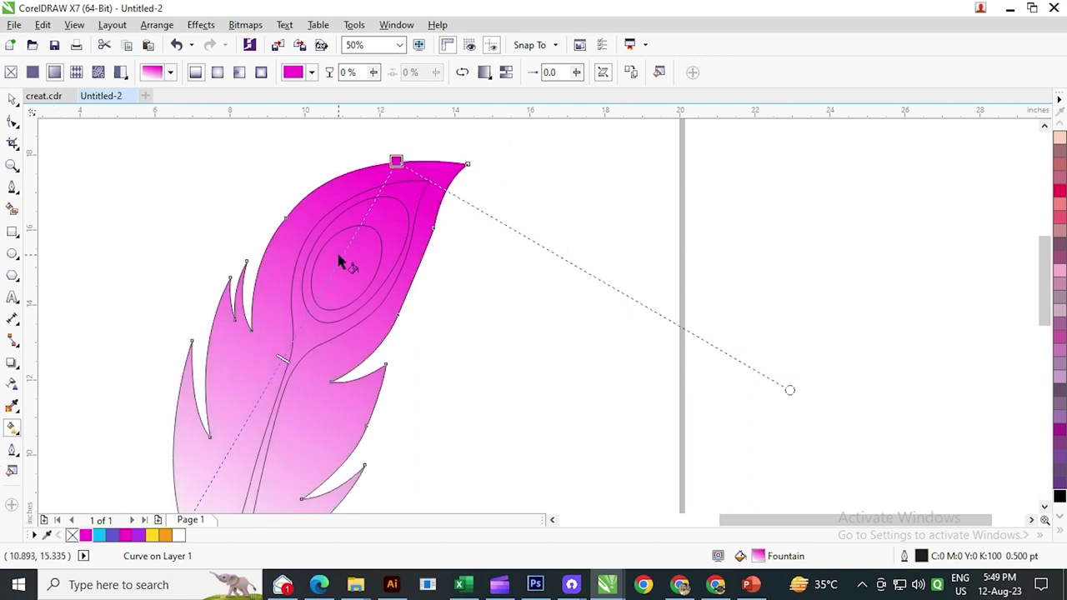
Try a cyan intermediate colour in the feather's gradient, shift it to the 35% position, and remove it.
{"action": "double_click", "coordinate": [337, 261]}
{"action": "left_click", "coordinate": [97, 535]}
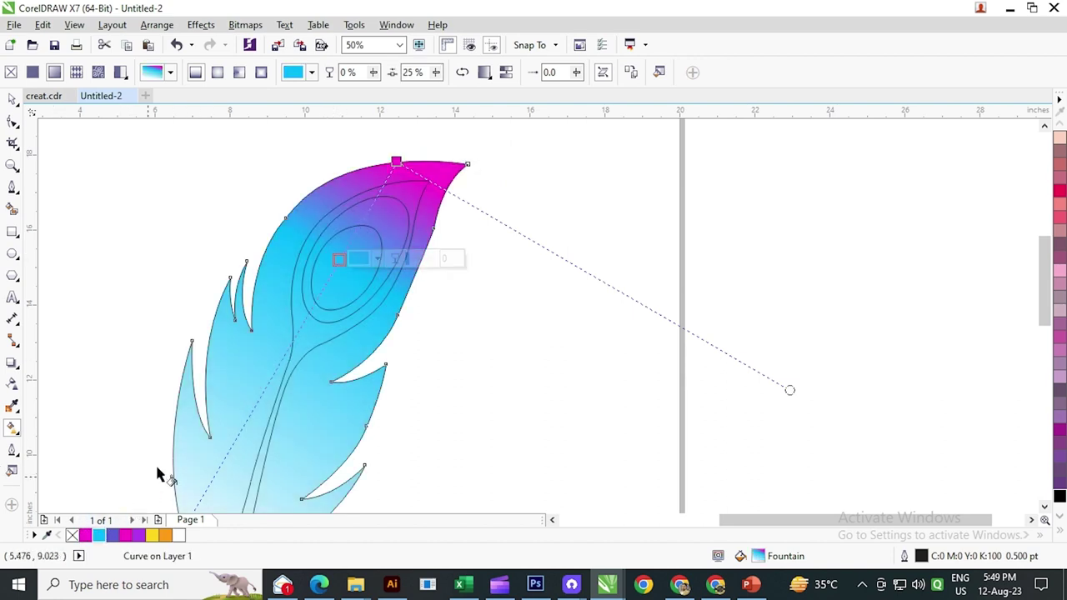
{"action": "left_click_drag", "start_coordinate": [263, 366], "coordinate": [315, 270]}
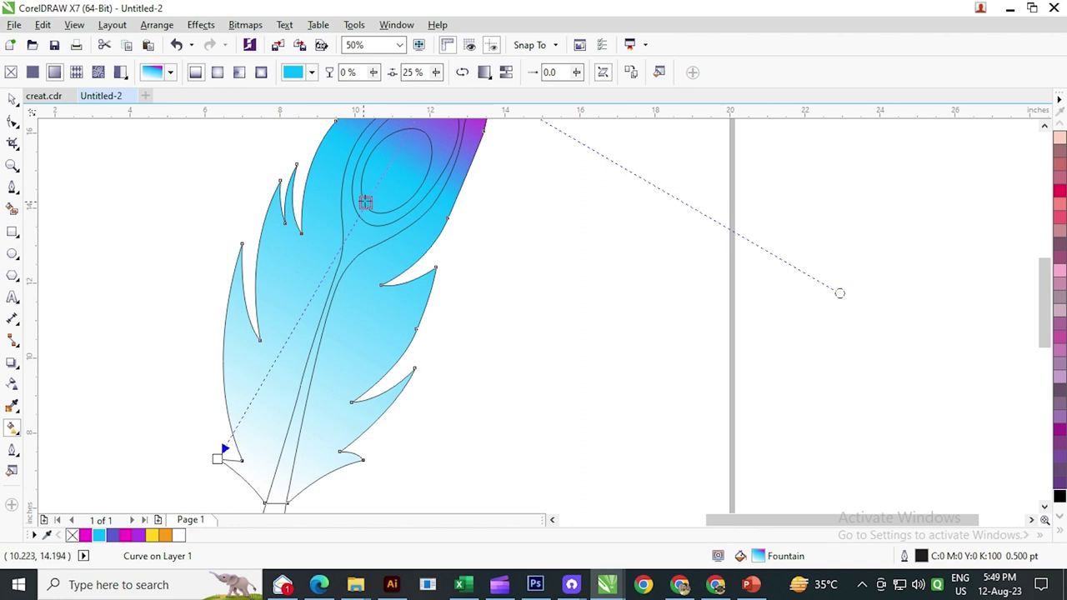
{"action": "left_click_drag", "start_coordinate": [366, 203], "coordinate": [364, 201]}
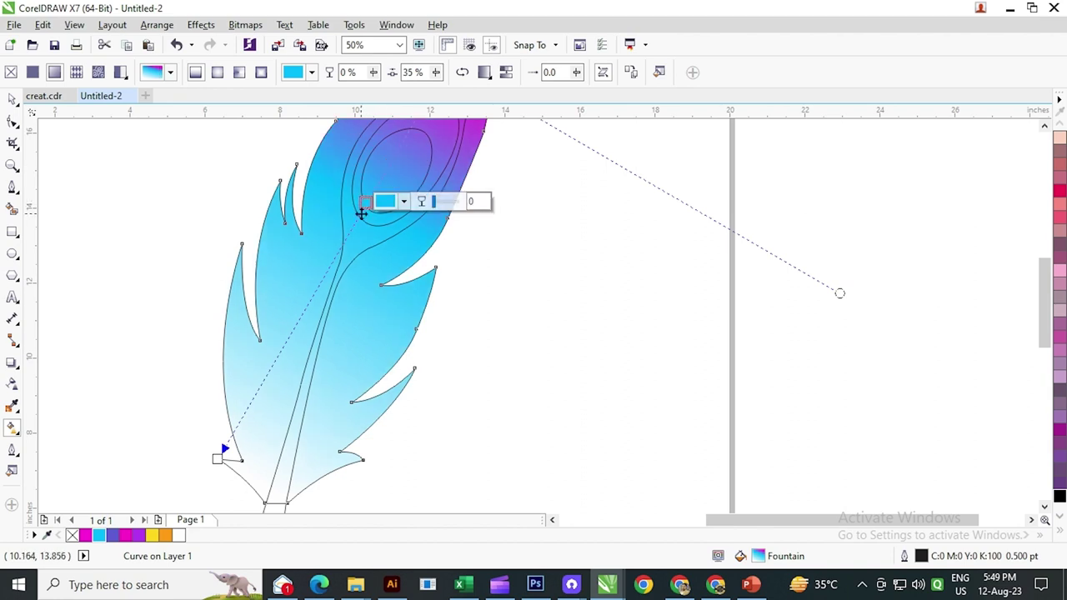
{"action": "scroll", "coordinate": [353, 231], "scroll_direction": "down", "scroll_amount": 2}
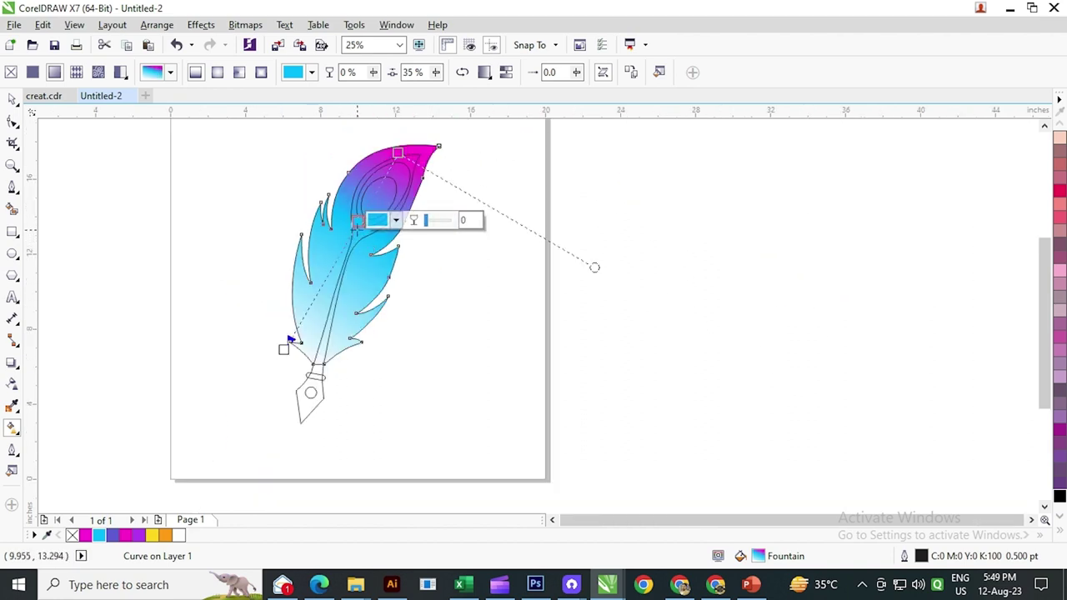
{"action": "double_click", "coordinate": [357, 220]}
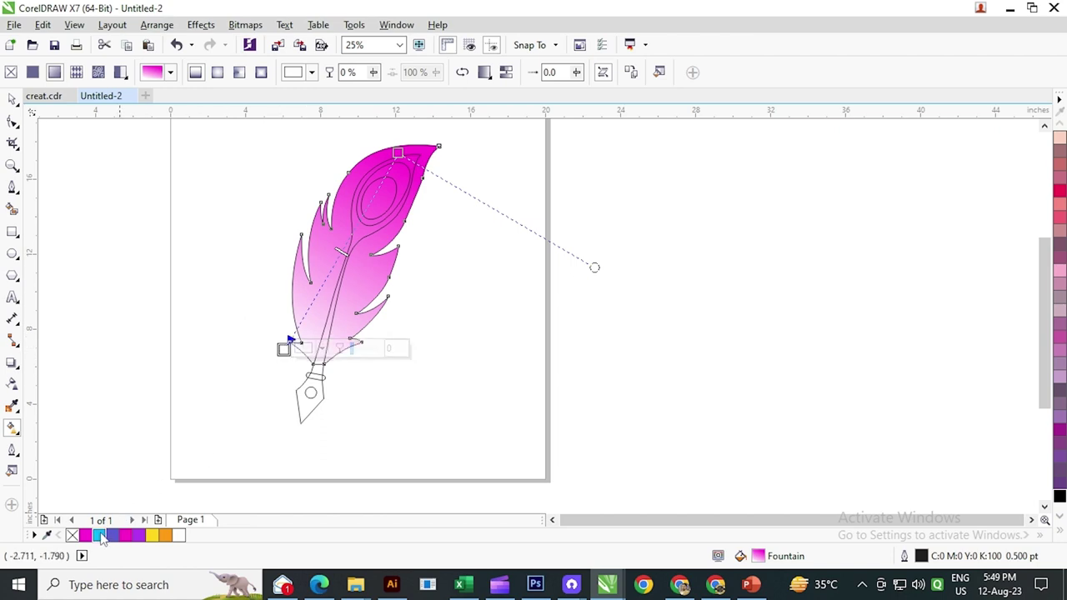
Set the feather gradient's end colour at the base to cyan and extend its end slightly outward.
{"action": "left_click", "coordinate": [100, 538]}
{"action": "left_click_drag", "start_coordinate": [283, 349], "coordinate": [280, 353]}
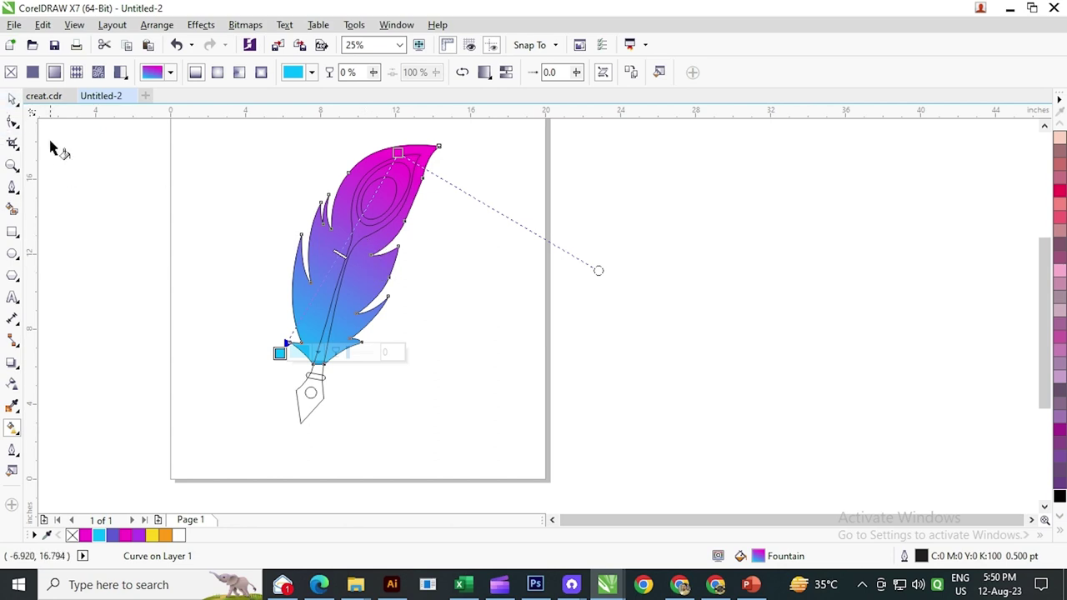
{"action": "left_click", "coordinate": [12, 100]}
{"action": "left_click", "coordinate": [159, 224]}
Fill the central quill shape, from the eye surround down to the nib, with black.
{"action": "scroll", "coordinate": [393, 184], "scroll_direction": "up", "scroll_amount": 1}
{"action": "left_click", "coordinate": [425, 148]}
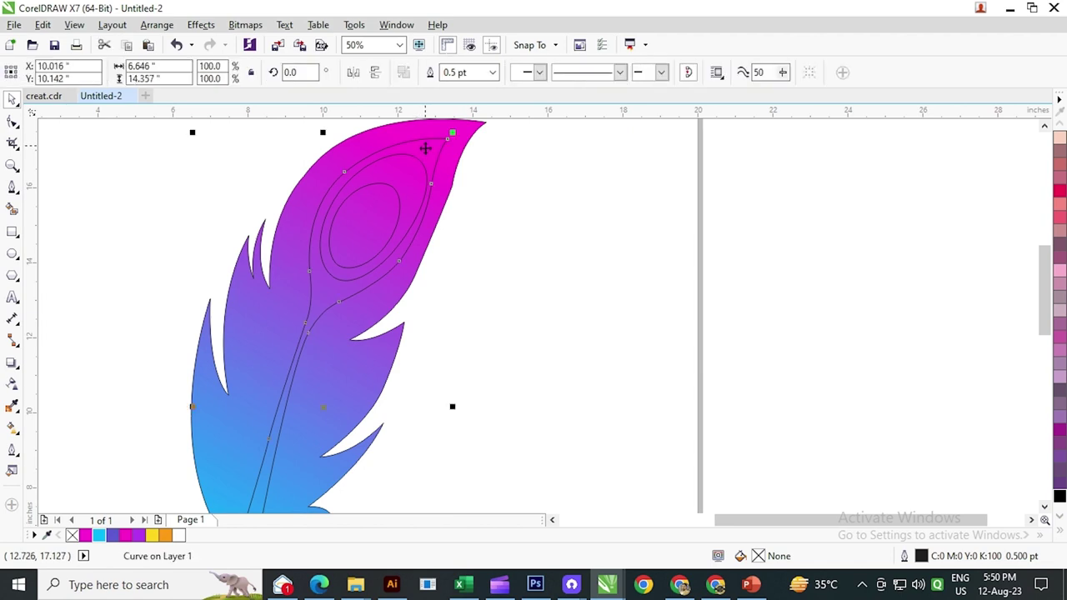
{"action": "left_click", "coordinate": [1060, 497]}
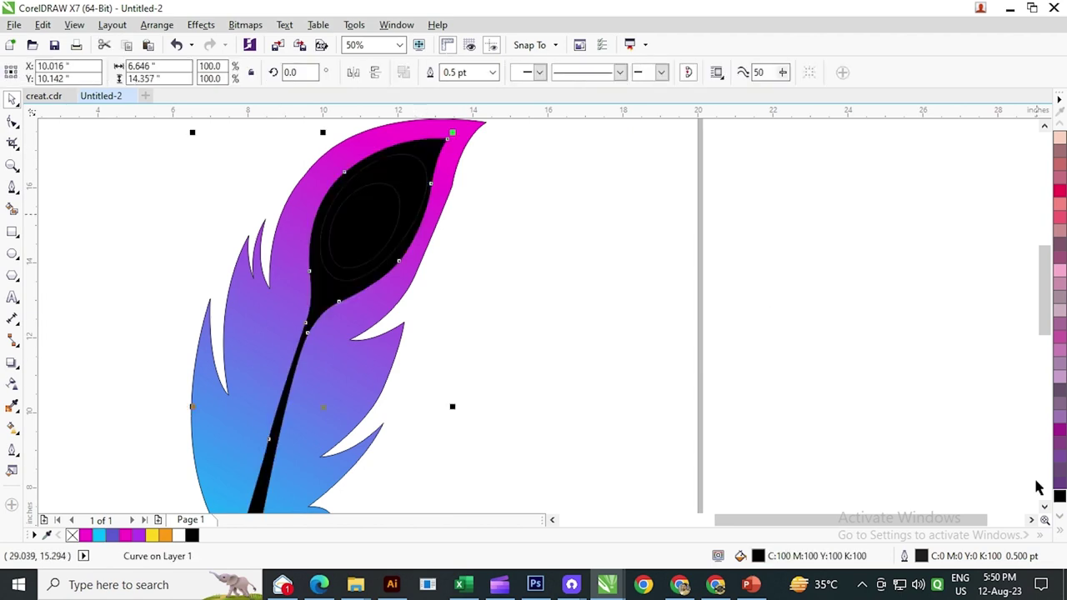
{"action": "left_click", "coordinate": [758, 306]}
{"action": "scroll", "coordinate": [432, 185], "scroll_direction": "down", "scroll_amount": 1}
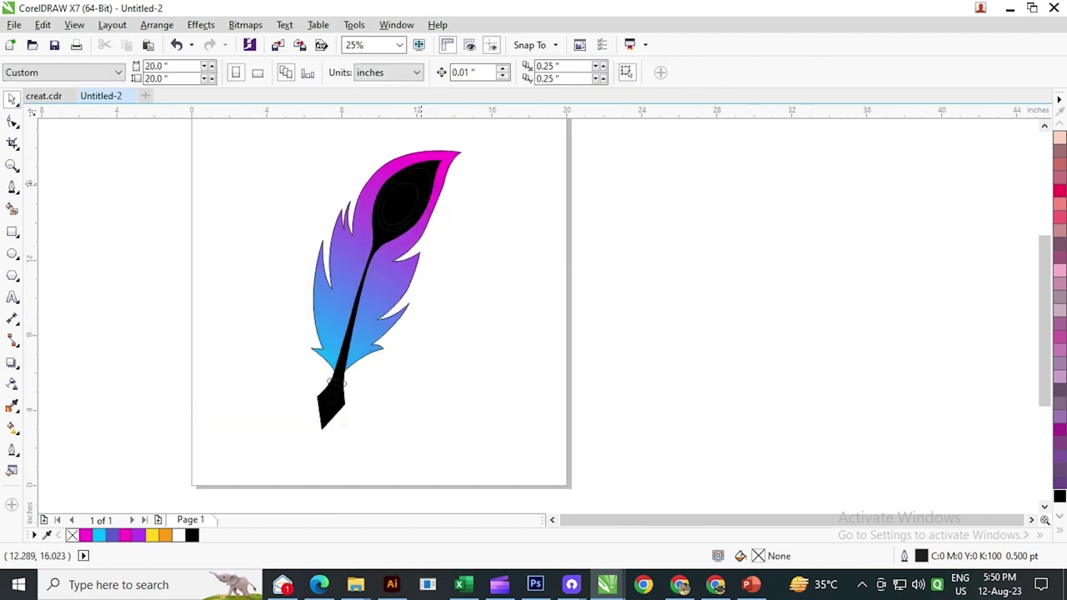
Apply a linear fountain fill to the larger oval in the feather's eye, from its upper tip to its lower end.
{"action": "scroll", "coordinate": [425, 185], "scroll_direction": "up", "scroll_amount": 1}
{"action": "left_click", "coordinate": [421, 183]}
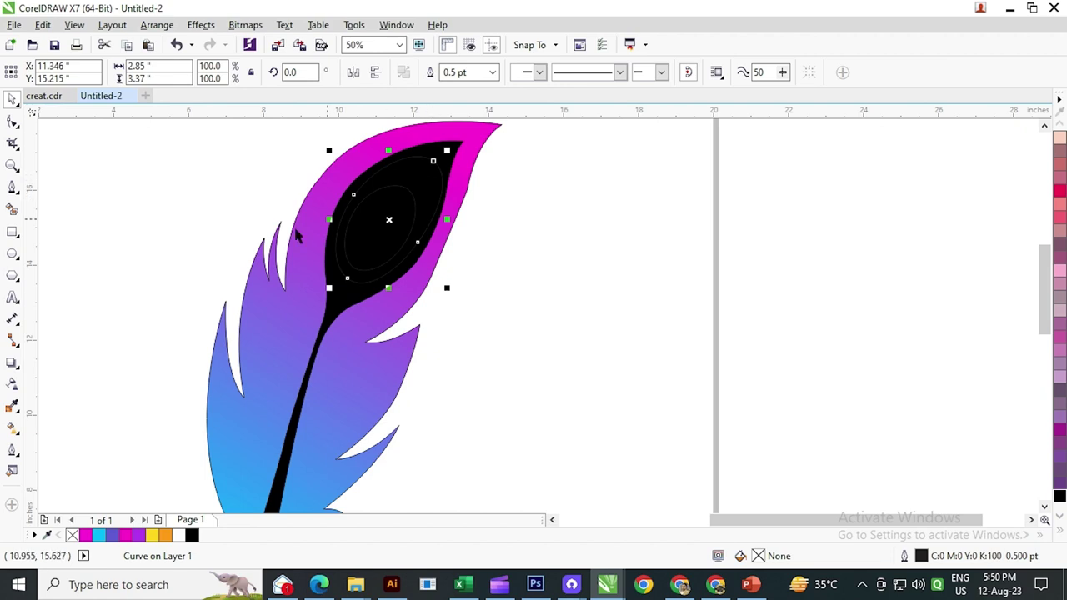
{"action": "left_click", "coordinate": [13, 427]}
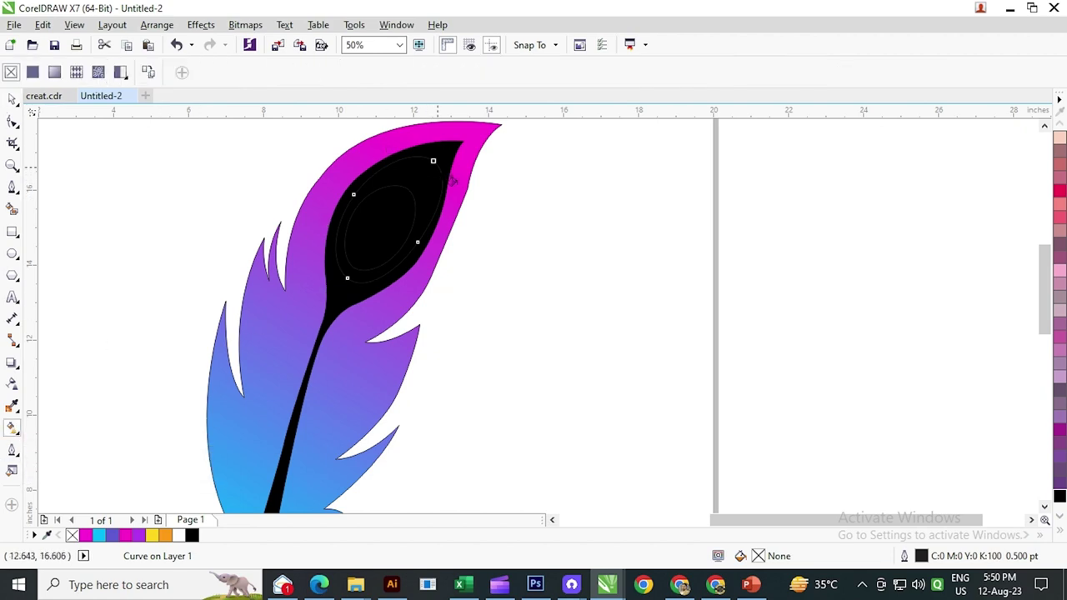
{"action": "left_click_drag", "start_coordinate": [433, 160], "coordinate": [347, 280]}
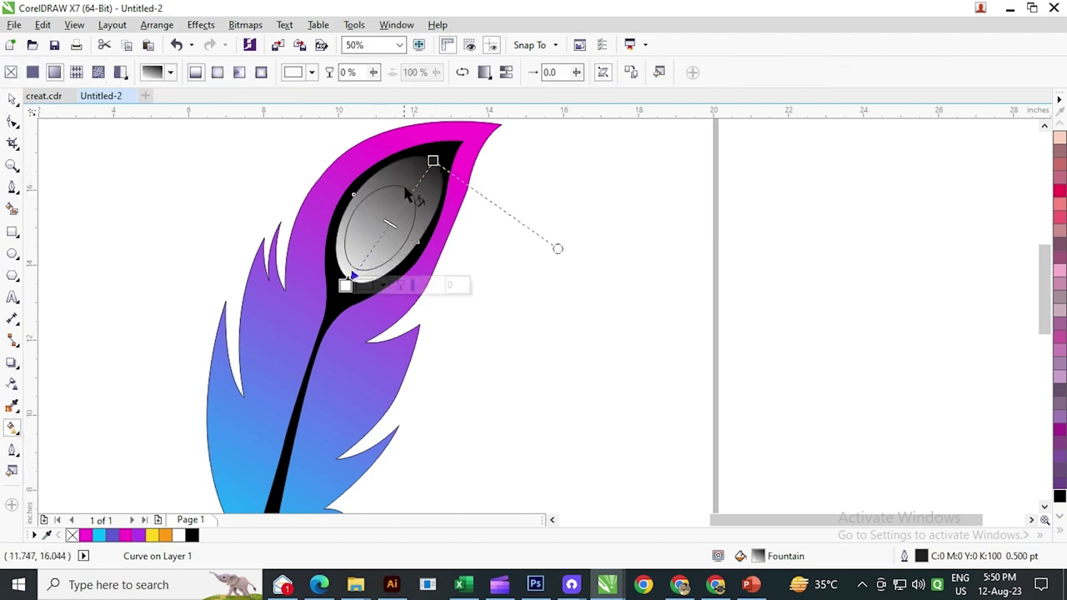
Colour the larger oval's gradient from magenta at the upper end to purple at the lower end, and pull the purple end slightly inward.
{"action": "left_click", "coordinate": [433, 160]}
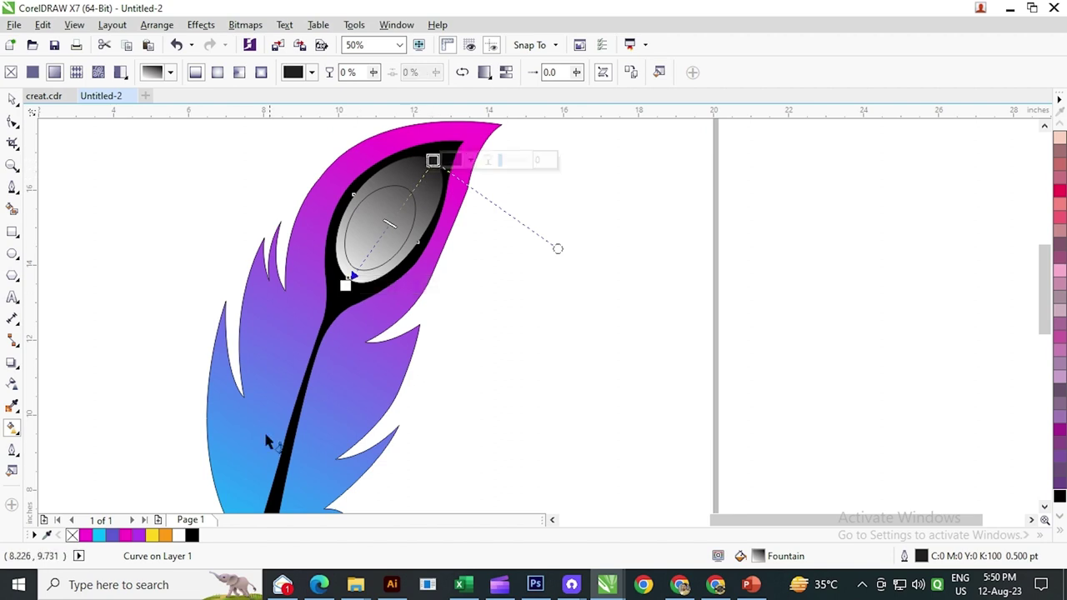
{"action": "left_click", "coordinate": [126, 536]}
{"action": "left_click", "coordinate": [345, 284]}
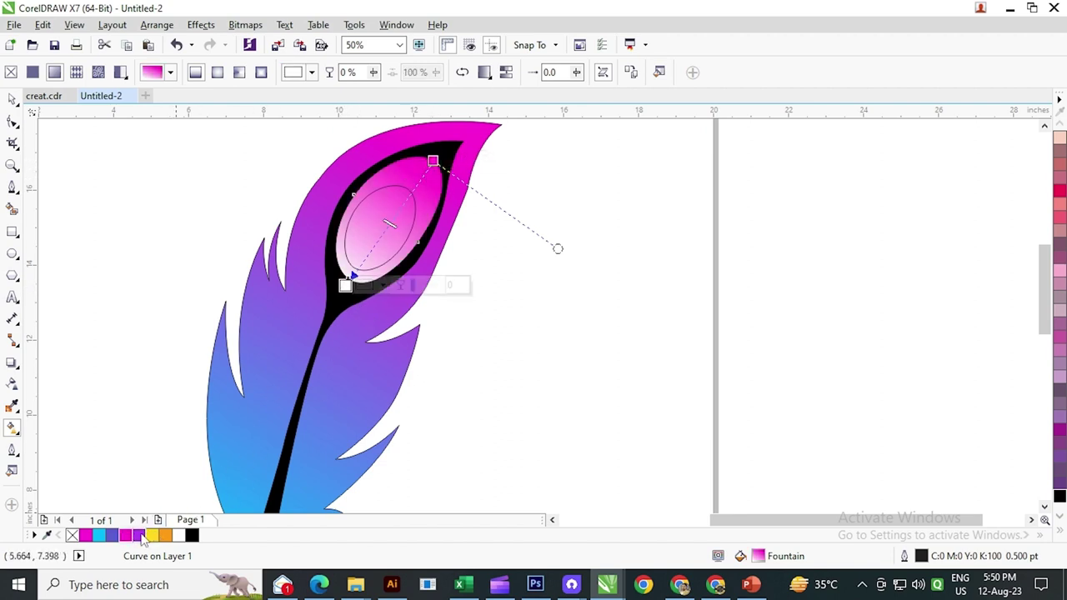
{"action": "left_click", "coordinate": [138, 536]}
{"action": "left_click_drag", "start_coordinate": [345, 284], "coordinate": [352, 265]}
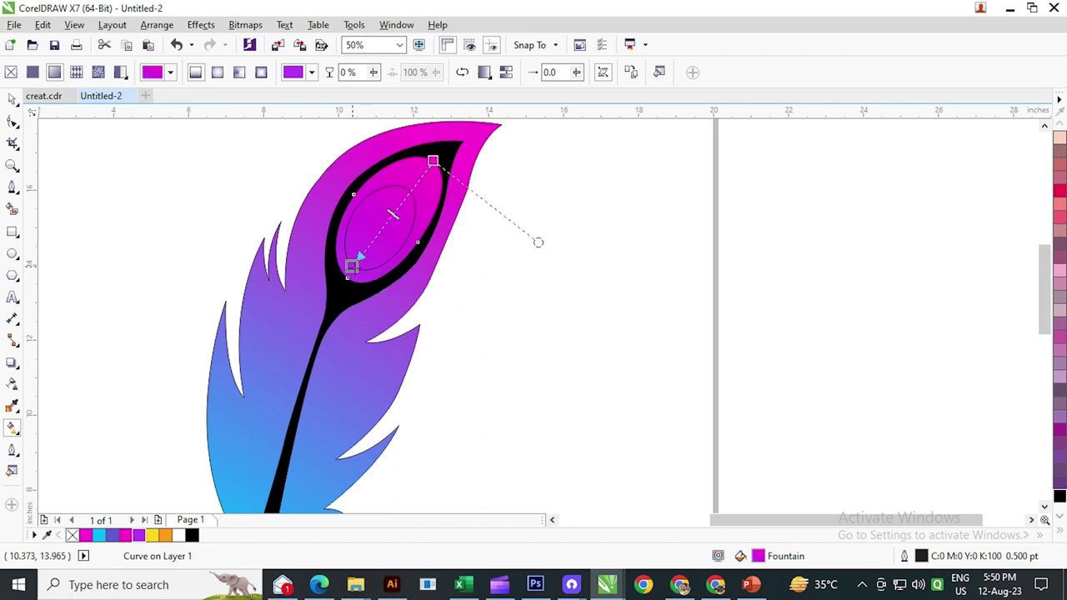
{"action": "left_click", "coordinate": [14, 100]}
{"action": "left_click", "coordinate": [463, 263]}
Fill the inner oval with a linear gradient from yellow at the top to orange at the bottom, and adjust its end positions.
{"action": "left_click", "coordinate": [381, 227]}
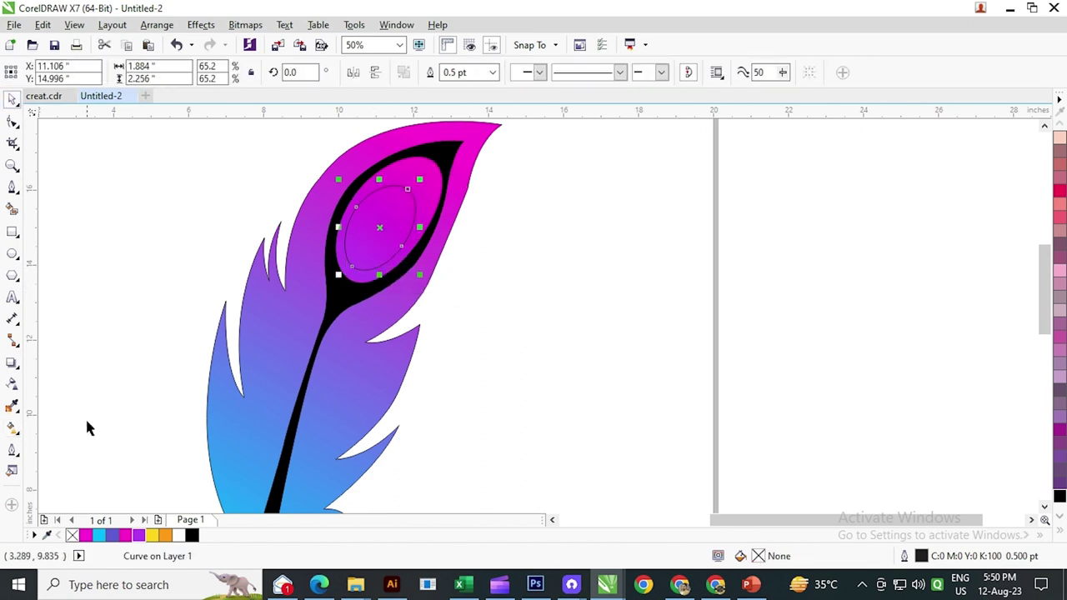
{"action": "left_click", "coordinate": [13, 428]}
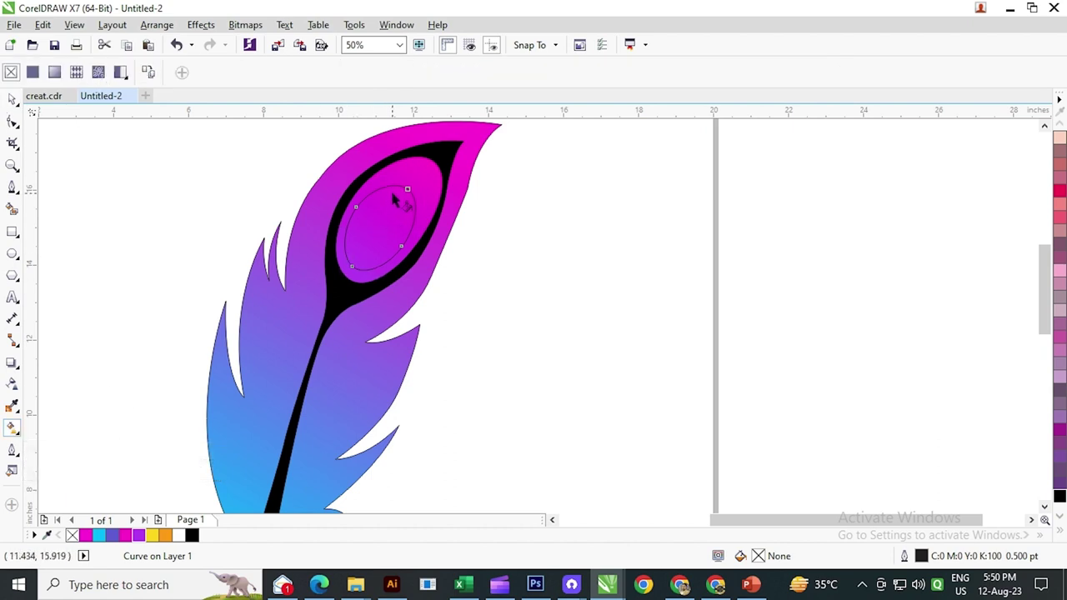
{"action": "left_click_drag", "start_coordinate": [397, 190], "coordinate": [347, 278]}
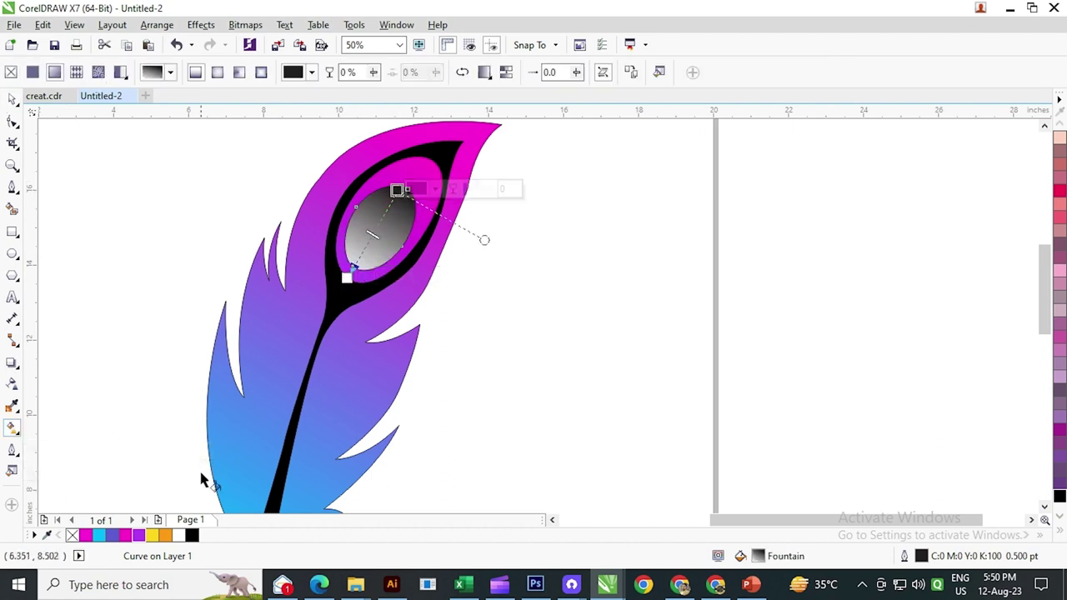
{"action": "left_click", "coordinate": [153, 537]}
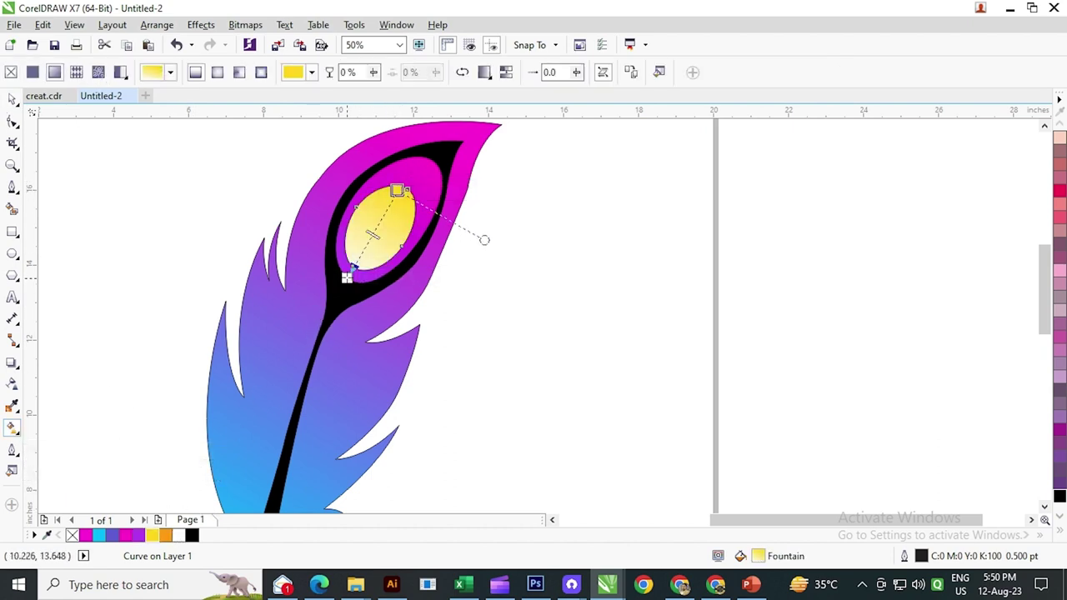
{"action": "left_click", "coordinate": [347, 278]}
{"action": "left_click", "coordinate": [165, 535]}
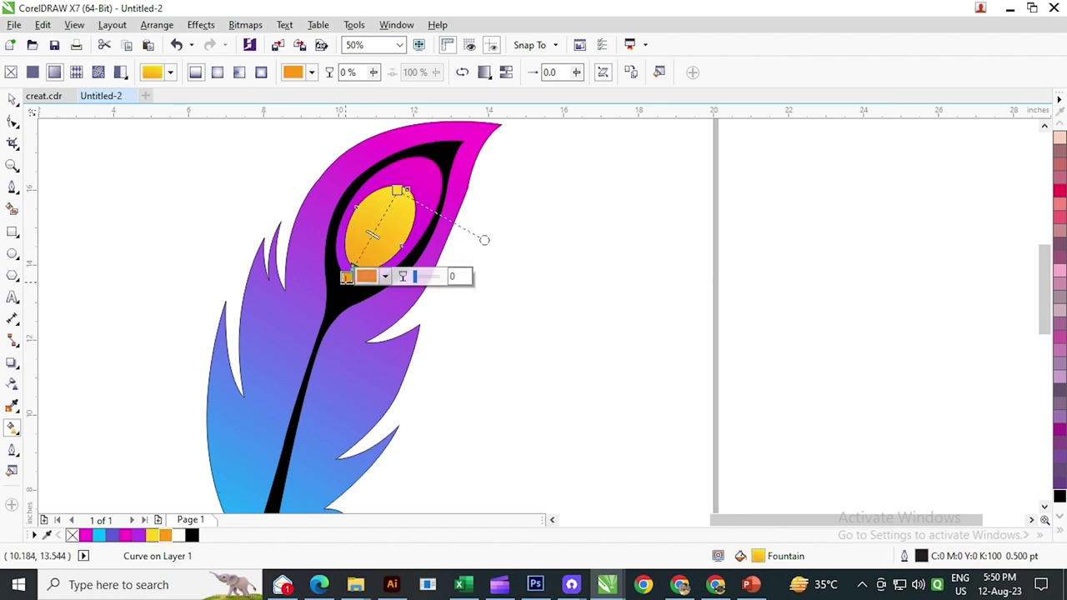
{"action": "left_click_drag", "start_coordinate": [347, 278], "coordinate": [366, 252]}
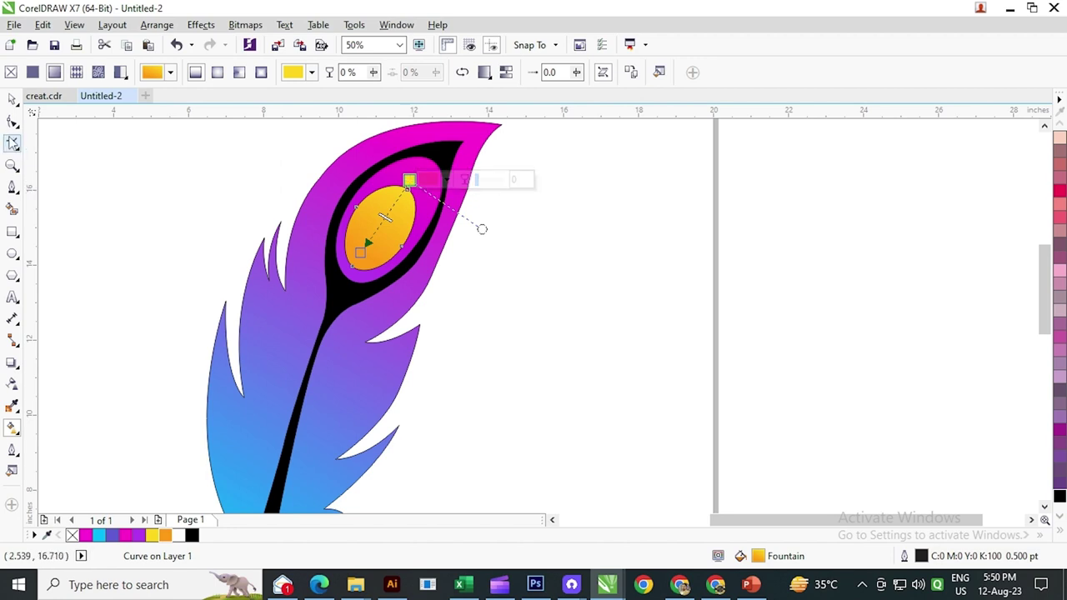
{"action": "key", "text": "space"}
Fill the circle in the nib with white.
{"action": "scroll", "coordinate": [459, 268], "scroll_direction": "down", "scroll_amount": 1}
{"action": "left_click", "coordinate": [388, 436]}
{"action": "scroll", "coordinate": [355, 447], "scroll_direction": "up", "scroll_amount": 1}
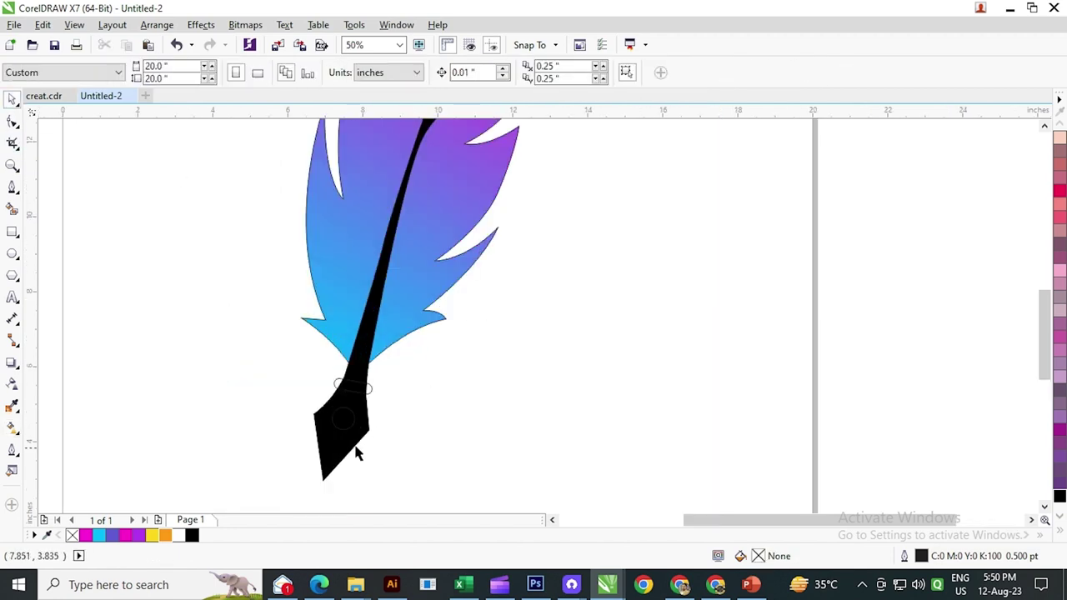
{"action": "left_click", "coordinate": [341, 407]}
{"action": "scroll", "coordinate": [341, 405], "scroll_direction": "up", "scroll_amount": 1}
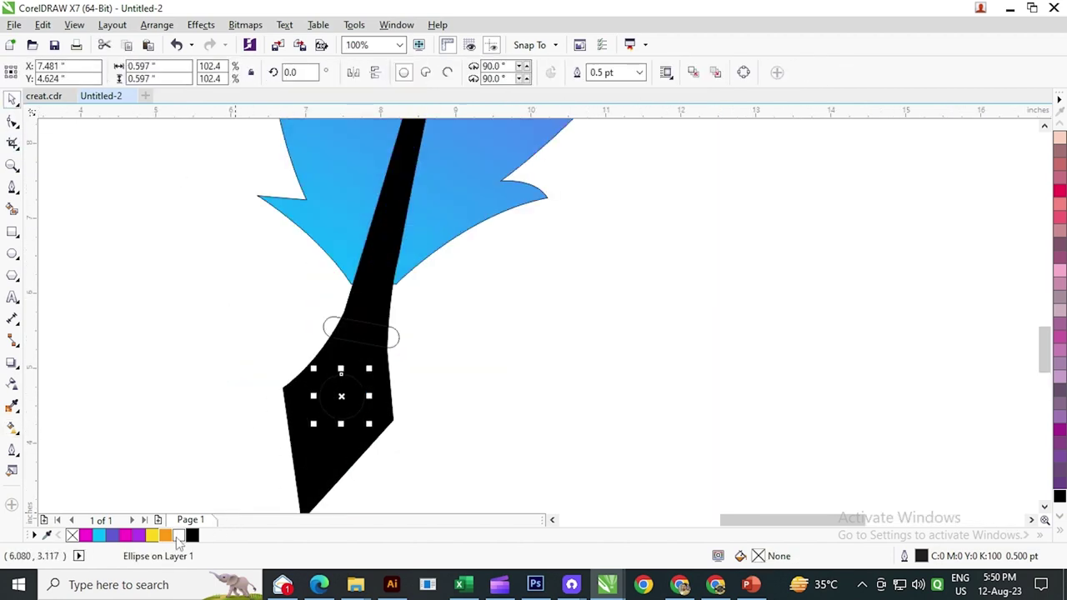
{"action": "left_click", "coordinate": [177, 536]}
Apply a linear fountain fill along the nib's rounded collar, running from its left end to its right end.
{"action": "left_click", "coordinate": [381, 335]}
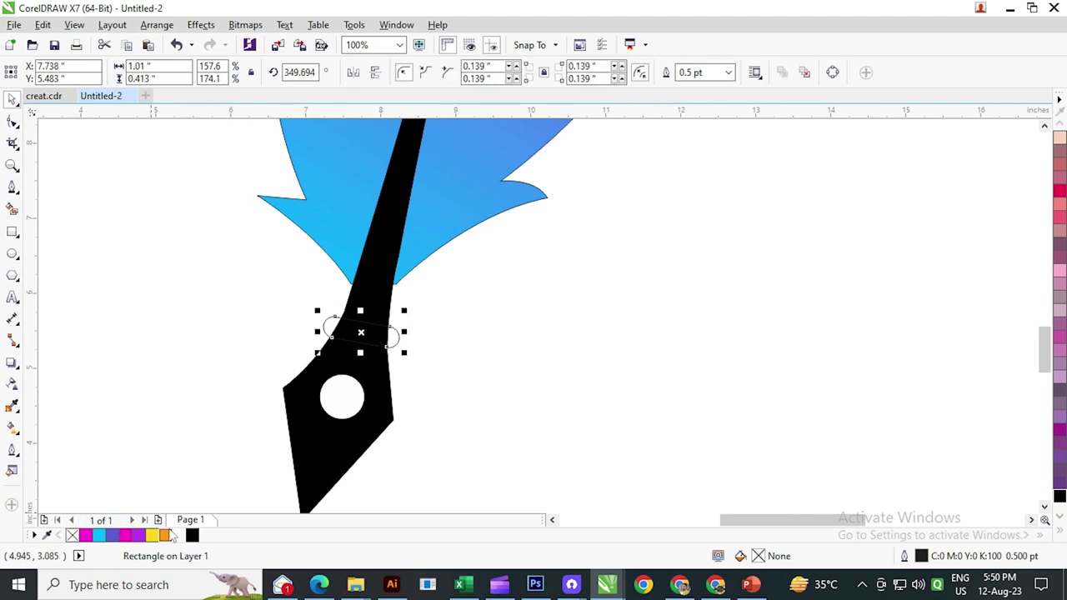
{"action": "left_click", "coordinate": [12, 426]}
{"action": "scroll", "coordinate": [349, 342], "scroll_direction": "up", "scroll_amount": 1}
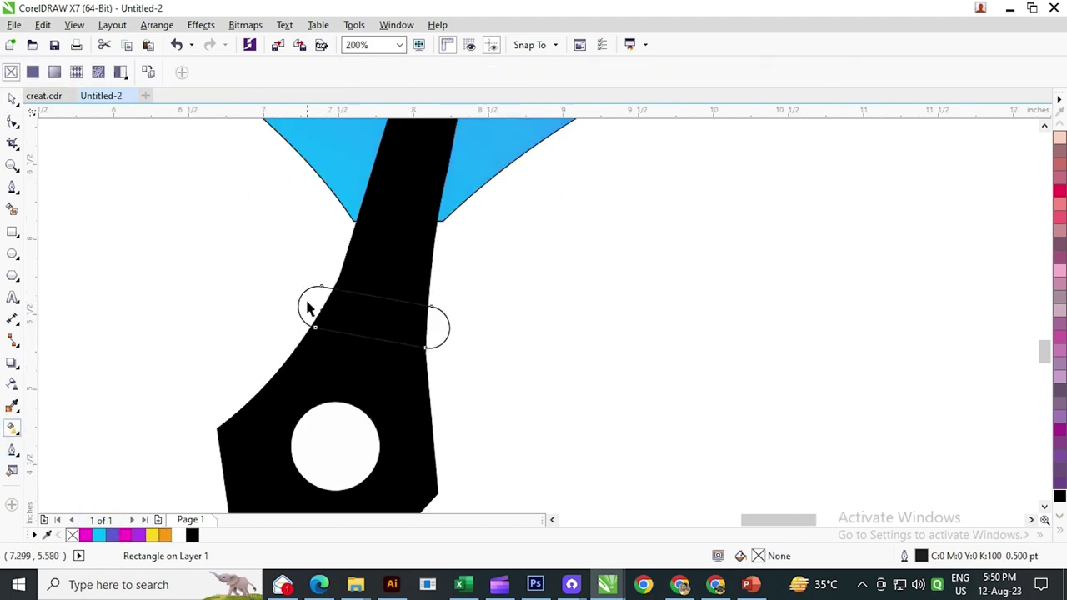
{"action": "left_click_drag", "start_coordinate": [307, 301], "coordinate": [420, 330]}
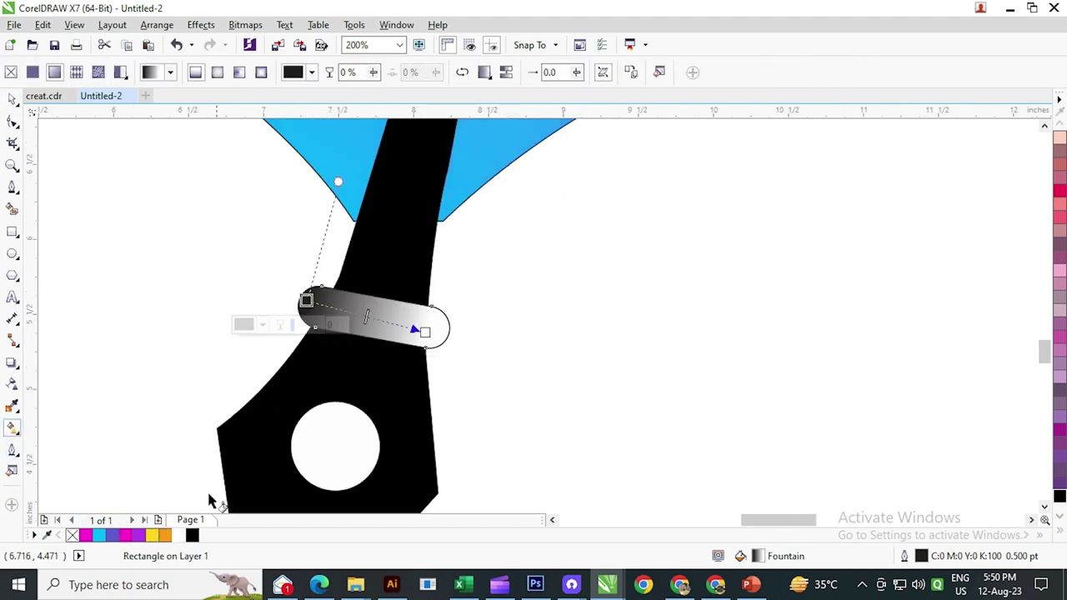
Colour the collar's gradient from dark grey at the left end to black at the right, extending the black end just beyond the collar.
{"action": "left_click", "coordinate": [1060, 532]}
{"action": "left_click", "coordinate": [1006, 151]}
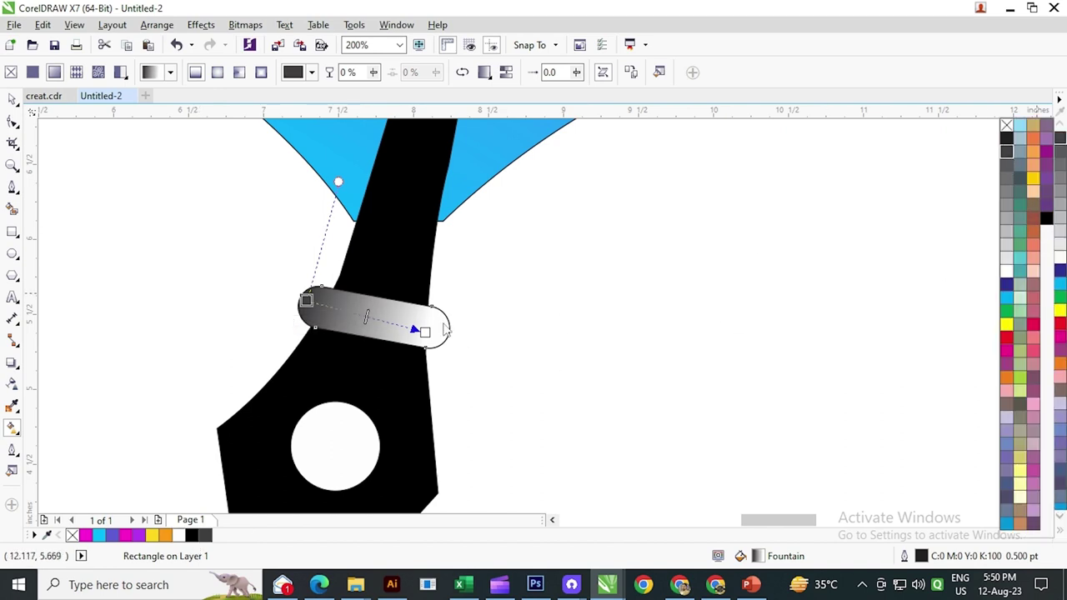
{"action": "left_click", "coordinate": [425, 332]}
{"action": "left_click", "coordinate": [425, 332]}
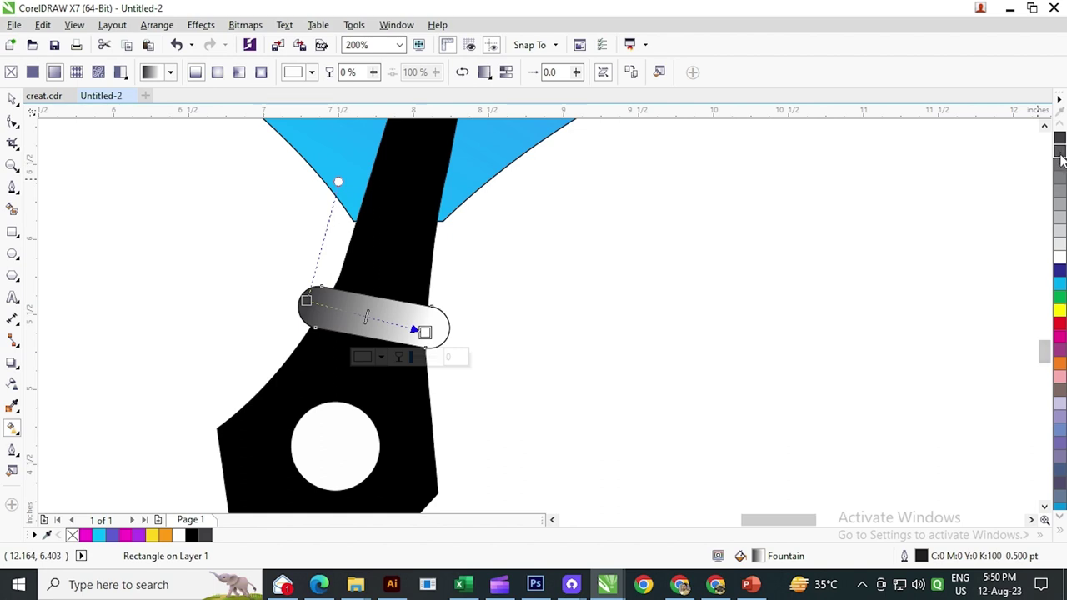
{"action": "left_click", "coordinate": [1060, 159]}
{"action": "left_click_drag", "start_coordinate": [431, 335], "coordinate": [464, 342]}
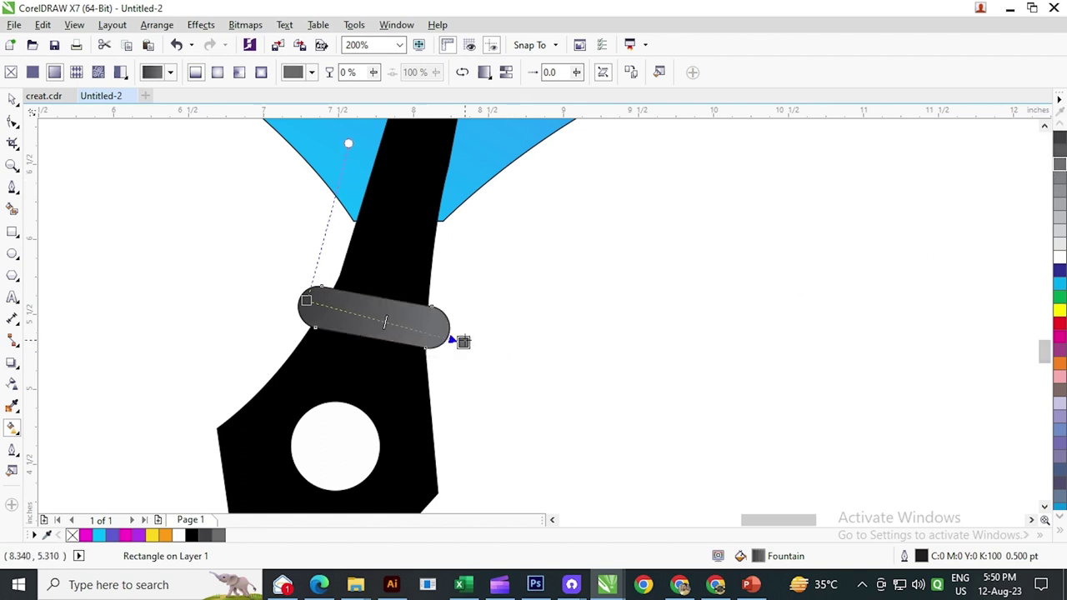
{"action": "left_click", "coordinate": [193, 540]}
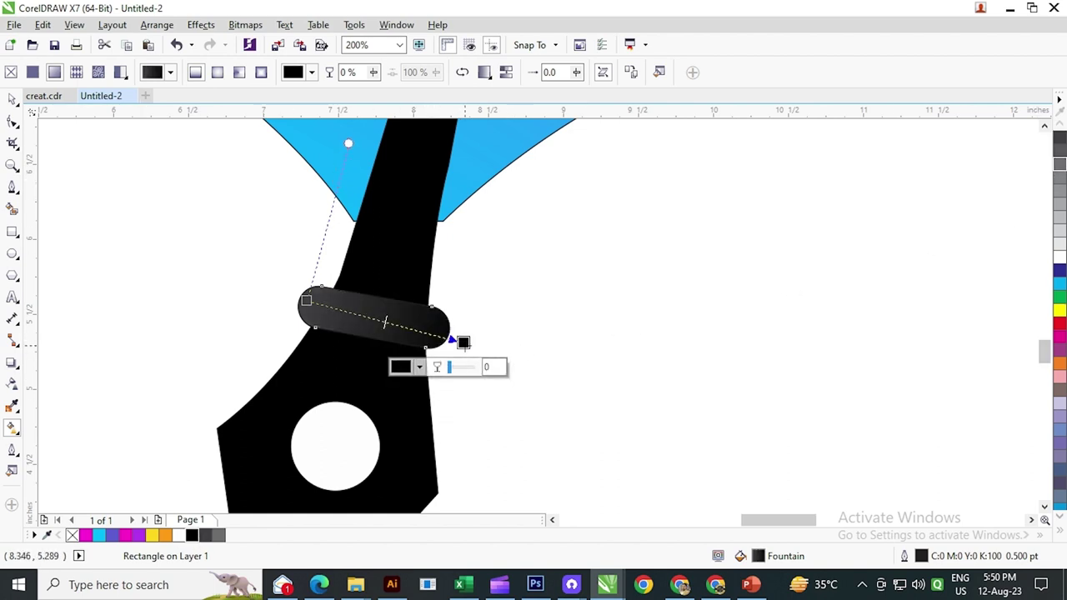
{"action": "key", "text": "space"}
{"action": "scroll", "coordinate": [328, 298], "scroll_direction": "down", "scroll_amount": 1}
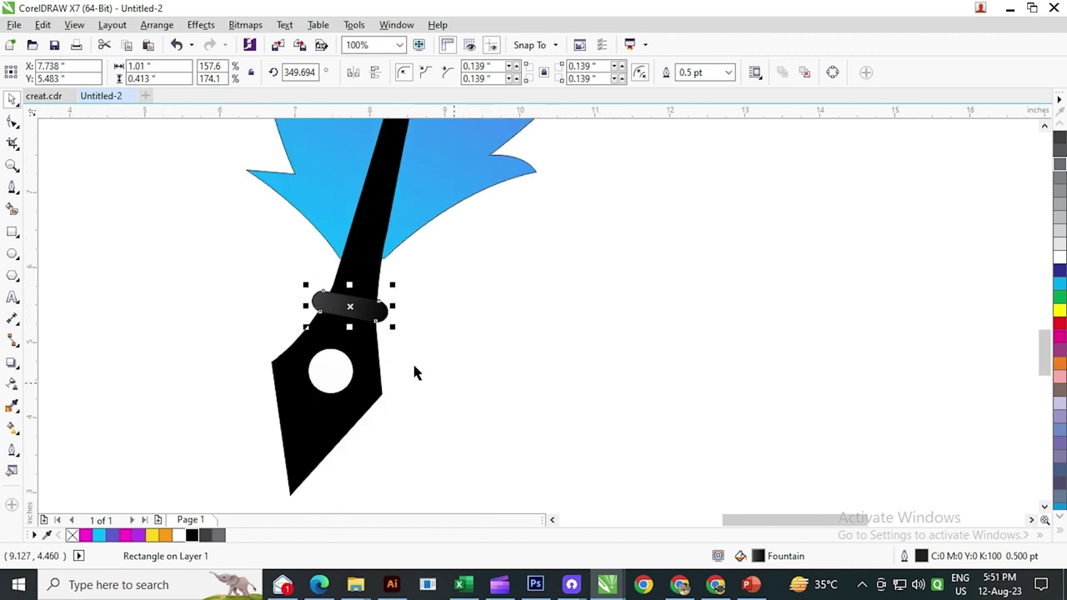
{"action": "left_click", "coordinate": [414, 367]}
Remove the outlines from all the shapes of the feather pen.
{"action": "scroll", "coordinate": [414, 366], "scroll_direction": "down", "scroll_amount": 1}
{"action": "left_click", "coordinate": [1052, 461]}
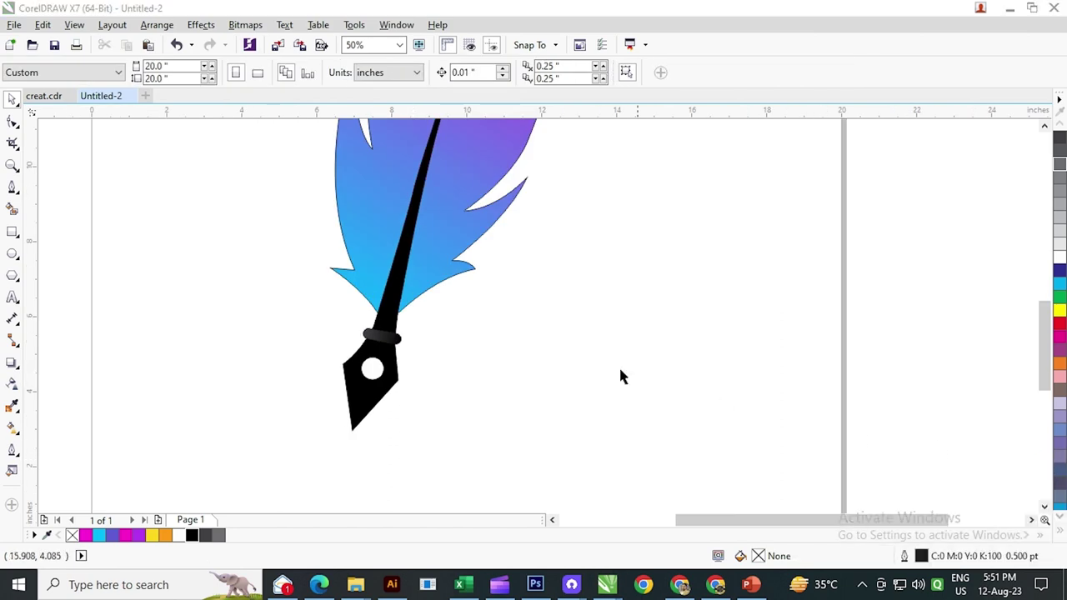
{"action": "scroll", "coordinate": [555, 370], "scroll_direction": "down", "scroll_amount": 2}
{"action": "scroll", "coordinate": [473, 370], "scroll_direction": "up", "scroll_amount": 1}
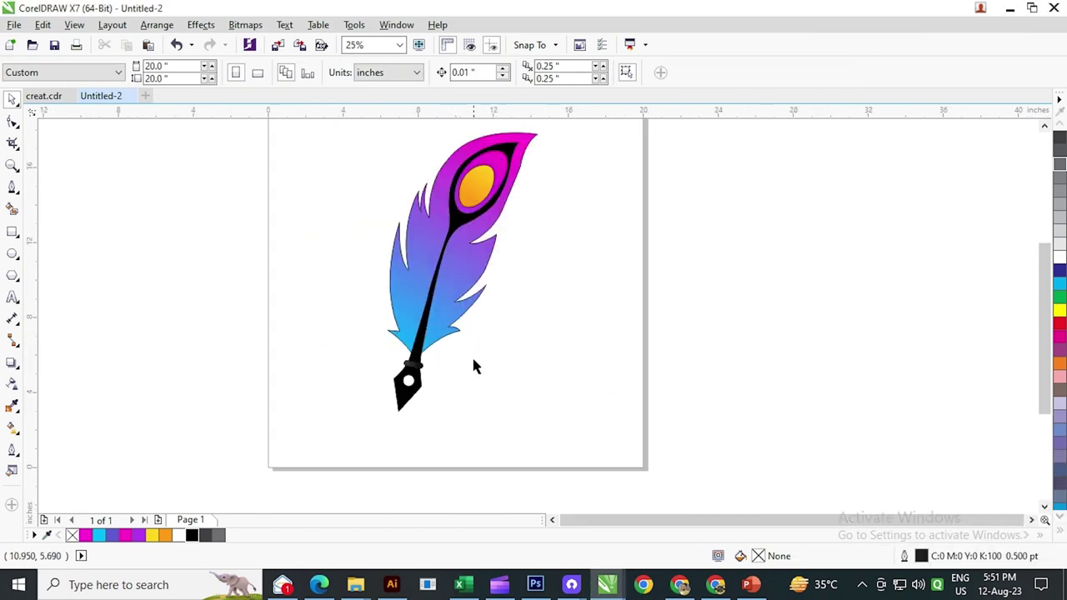
{"action": "left_click_drag", "start_coordinate": [527, 433], "coordinate": [562, 490]}
{"action": "right_click", "coordinate": [72, 535]}
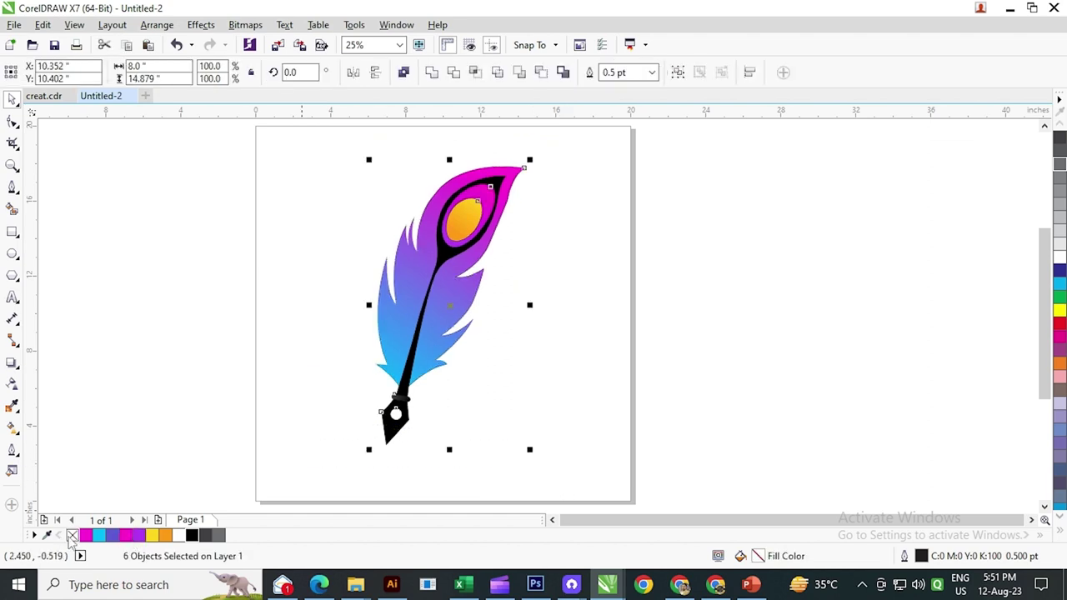
{"action": "left_click", "coordinate": [213, 403]}
Shift the node on the shaft's right edge below the eye slightly outward to thicken the thin neck.
{"action": "scroll", "coordinate": [433, 283], "scroll_direction": "up", "scroll_amount": 1}
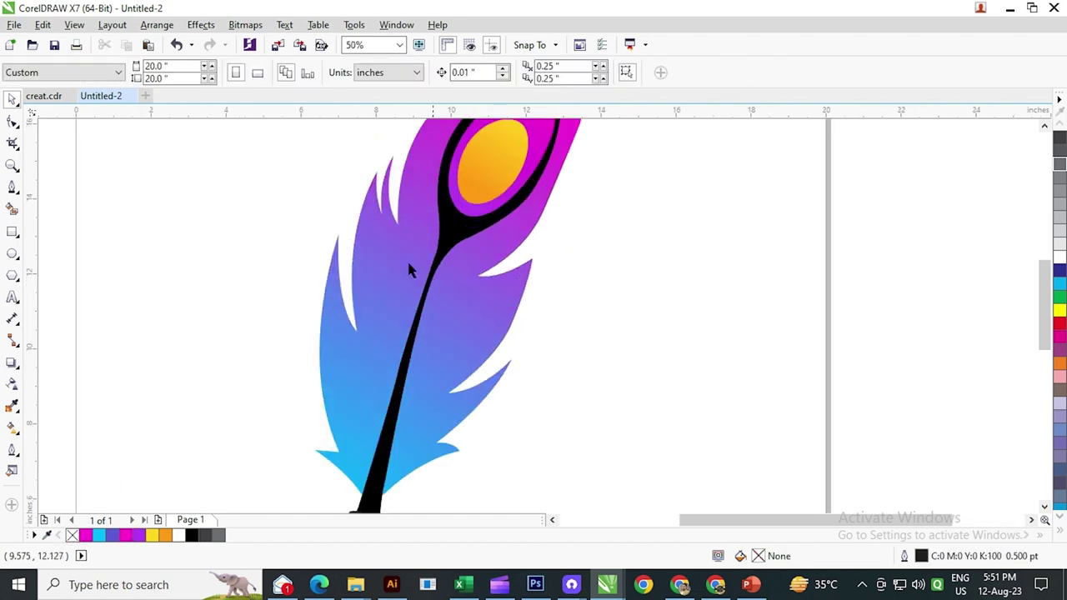
{"action": "scroll", "coordinate": [434, 284], "scroll_direction": "up", "scroll_amount": 1}
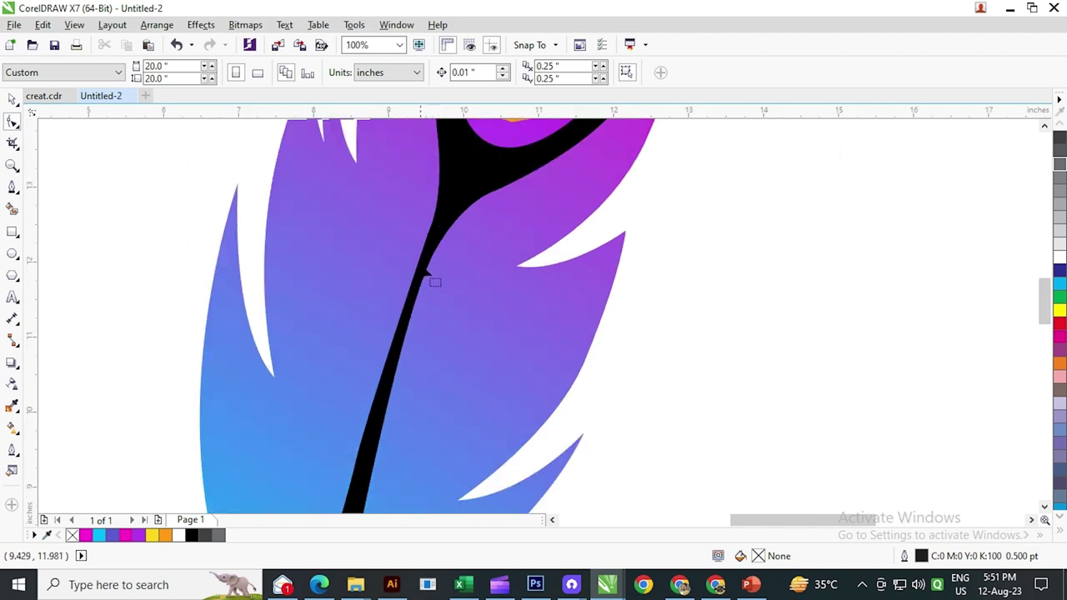
{"action": "left_click", "coordinate": [427, 280]}
{"action": "scroll", "coordinate": [425, 283], "scroll_direction": "up", "scroll_amount": 1}
{"action": "left_click", "coordinate": [443, 225]}
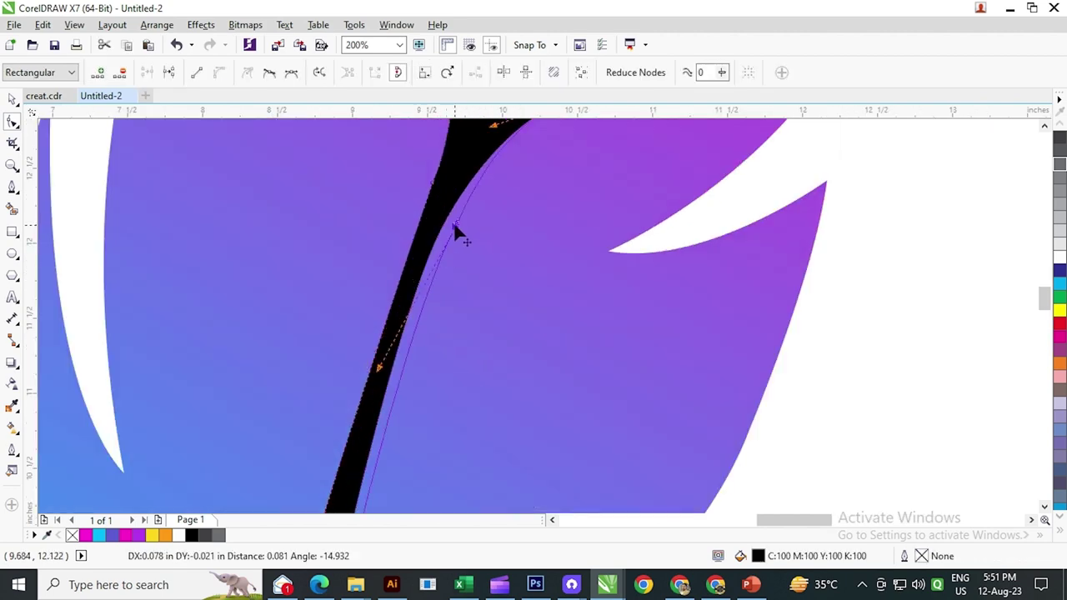
{"action": "scroll", "coordinate": [410, 319], "scroll_direction": "down", "scroll_amount": 2}
{"action": "scroll", "coordinate": [405, 317], "scroll_direction": "up", "scroll_amount": 1}
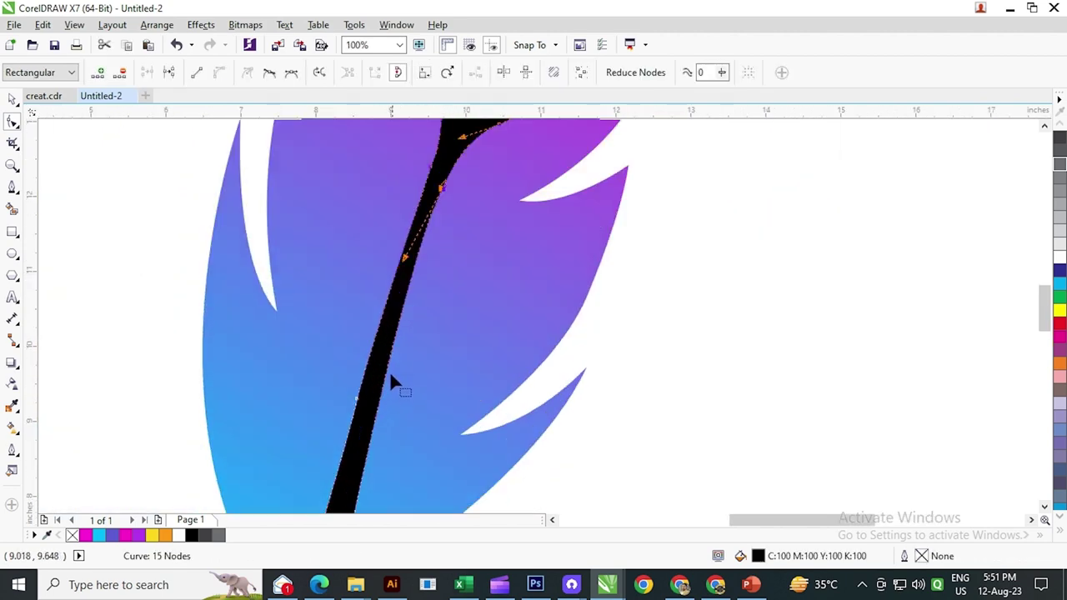
Widen the shaft's middle section along its edges, and undo the trial node moves on its left edge.
{"action": "left_click_drag", "start_coordinate": [405, 301], "coordinate": [394, 265]}
{"action": "key", "text": "ctrl+z"}
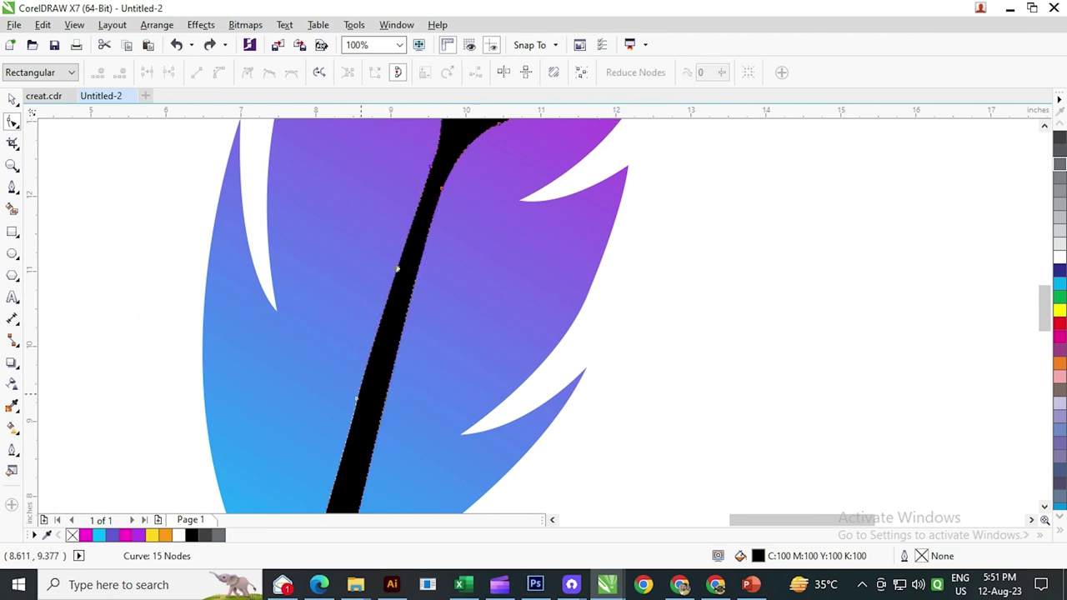
{"action": "left_click", "coordinate": [357, 398]}
{"action": "left_click_drag", "start_coordinate": [358, 398], "coordinate": [353, 395]}
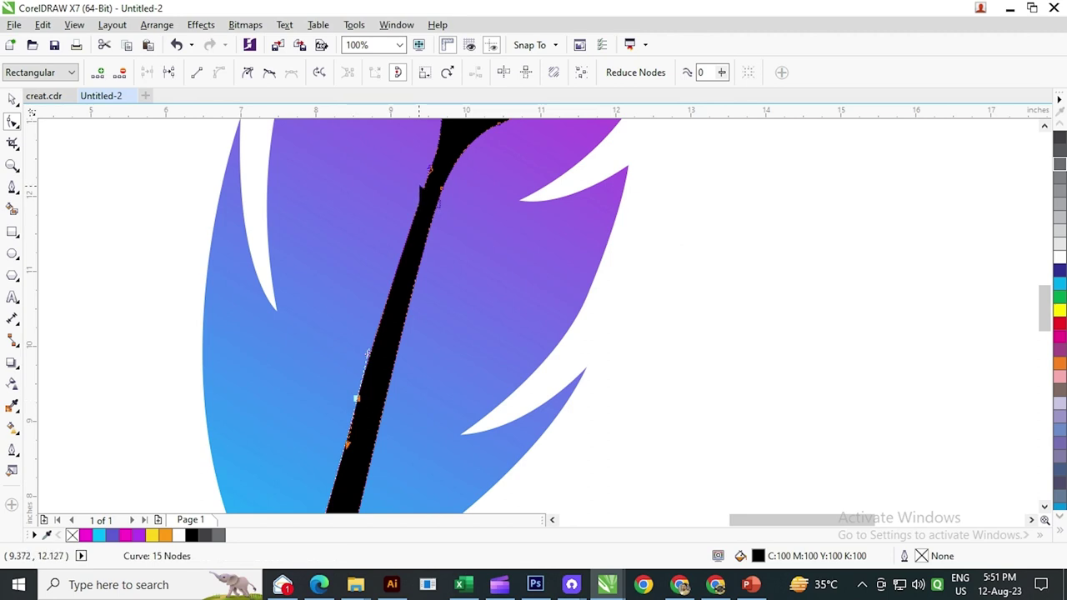
{"action": "scroll", "coordinate": [421, 184], "scroll_direction": "up", "scroll_amount": 1}
{"action": "left_click_drag", "start_coordinate": [440, 155], "coordinate": [439, 153]}
{"action": "key", "text": "ctrl+z"}
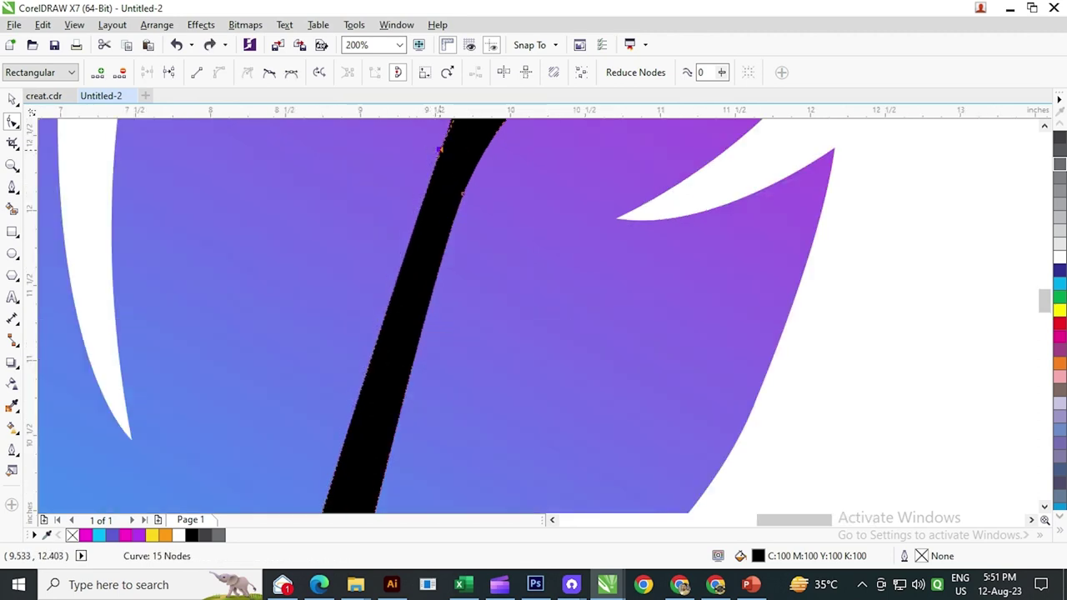
Delete the extra node on the shaft's left edge just below the eye and smooth the edge there.
{"action": "double_click", "coordinate": [439, 150]}
{"action": "left_click_drag", "start_coordinate": [436, 208], "coordinate": [431, 296]}
{"action": "scroll", "coordinate": [431, 288], "scroll_direction": "down", "scroll_amount": 2}
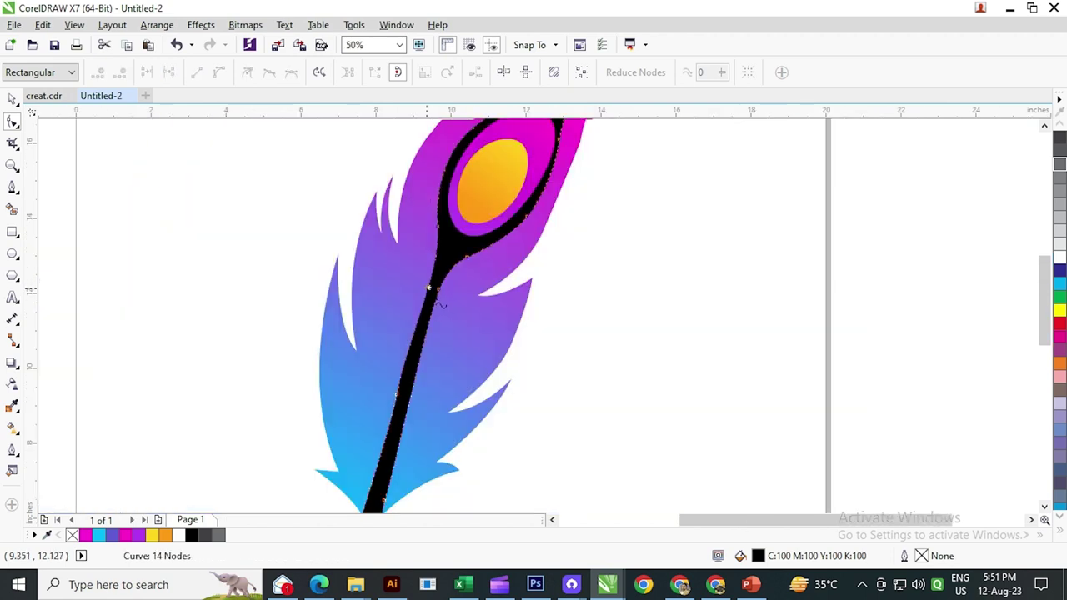
{"action": "left_click", "coordinate": [11, 99]}
{"action": "left_click", "coordinate": [192, 179]}
Swap the larger oval's gradient colours to purple at the upper end and magenta at the lower end.
{"action": "left_click_drag", "start_coordinate": [621, 238], "coordinate": [559, 338]}
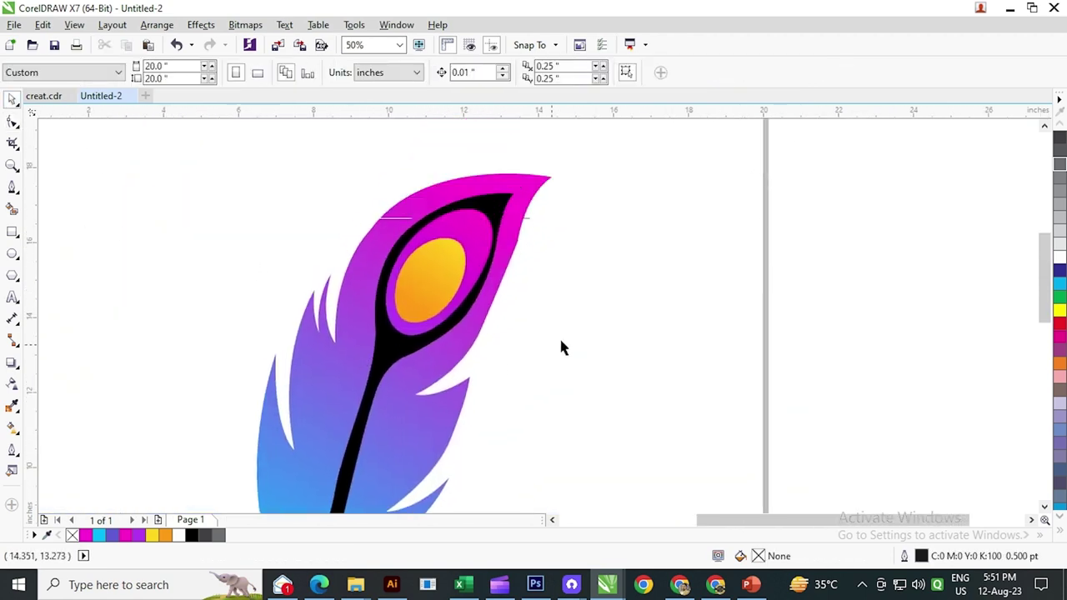
{"action": "scroll", "coordinate": [397, 207], "scroll_direction": "up", "scroll_amount": 2}
{"action": "scroll", "coordinate": [395, 195], "scroll_direction": "down", "scroll_amount": 2}
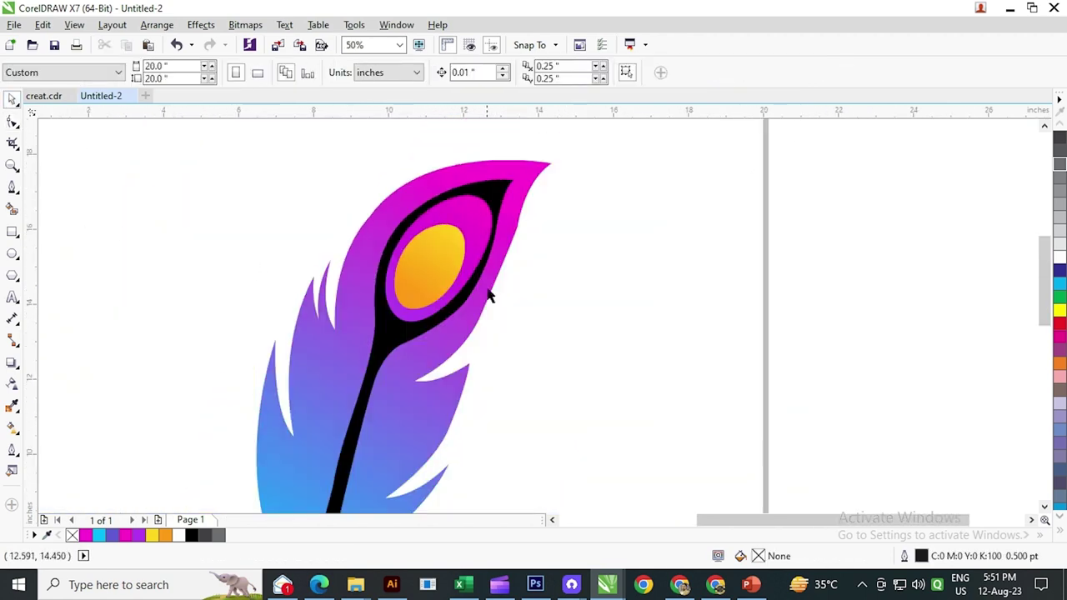
{"action": "scroll", "coordinate": [484, 250], "scroll_direction": "down", "scroll_amount": 1}
{"action": "left_click", "coordinate": [457, 237]}
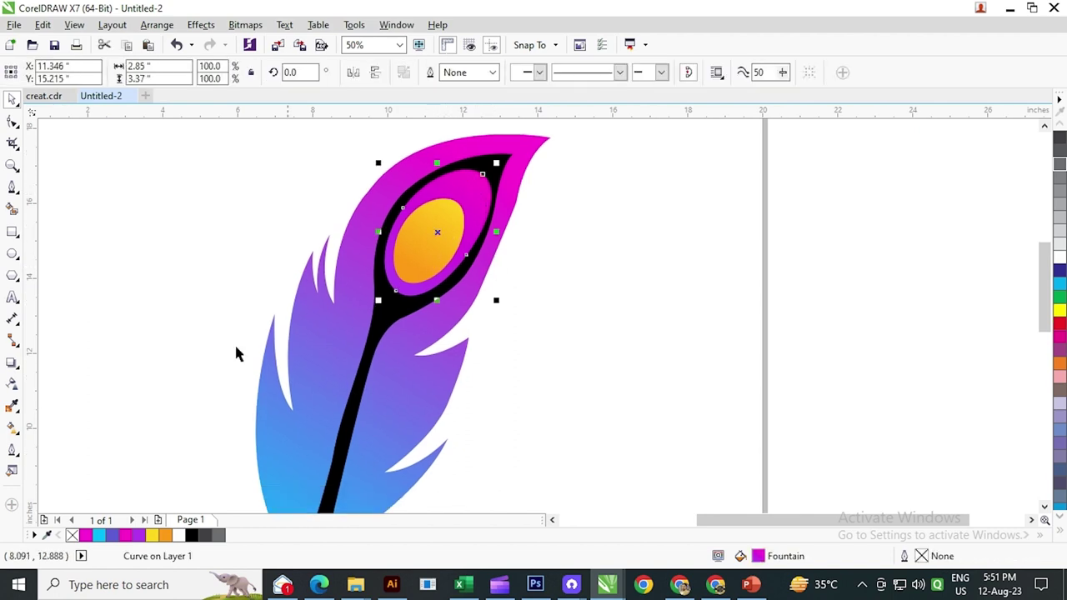
{"action": "left_click", "coordinate": [12, 426]}
{"action": "left_click", "coordinate": [483, 175]}
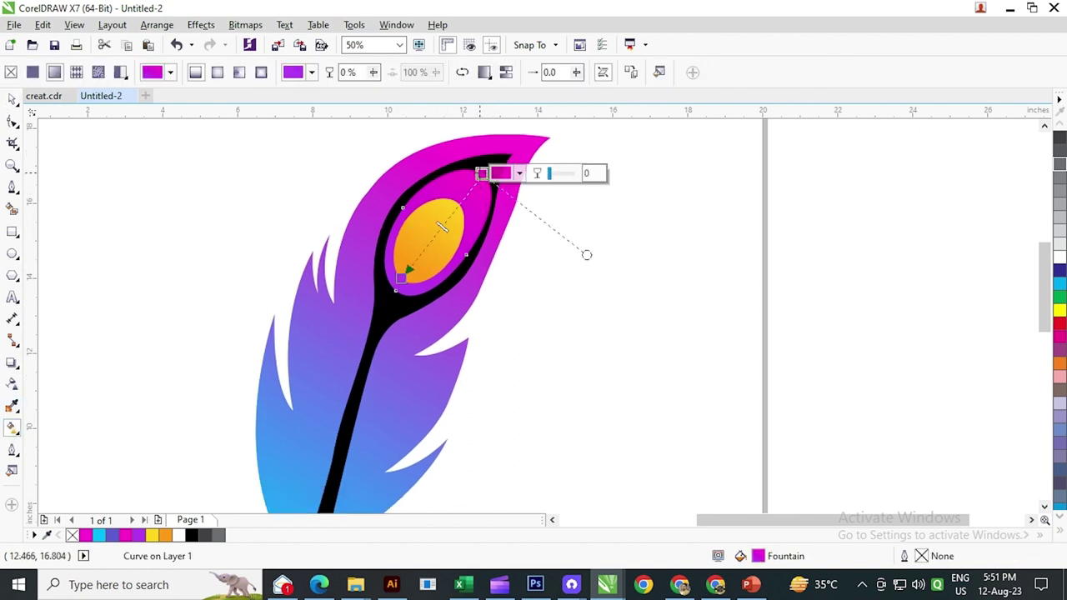
{"action": "left_click", "coordinate": [136, 536]}
{"action": "key", "text": "Tab"}
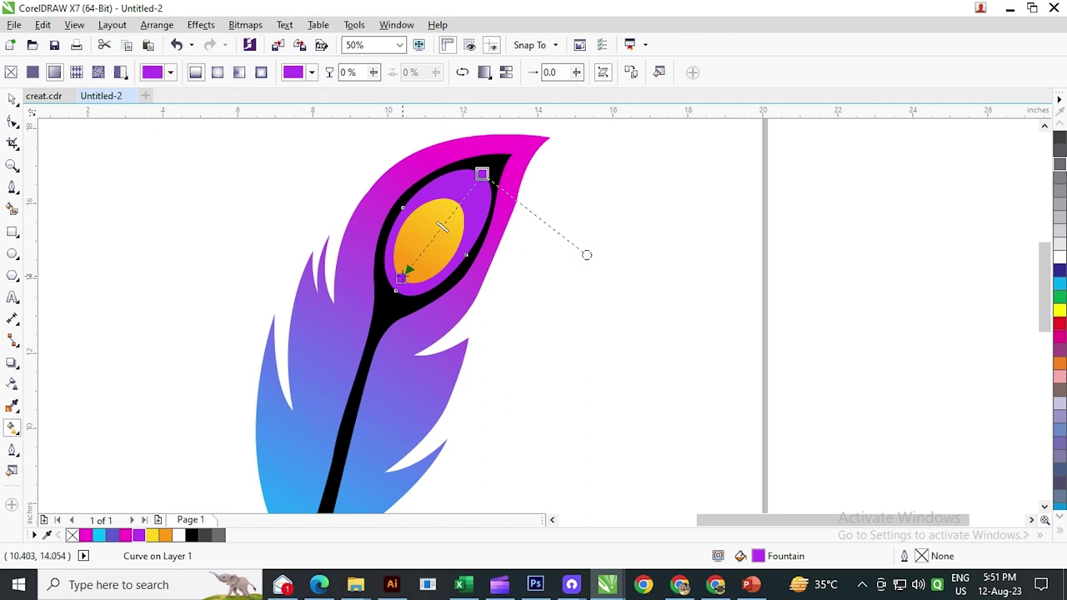
{"action": "left_click", "coordinate": [126, 536]}
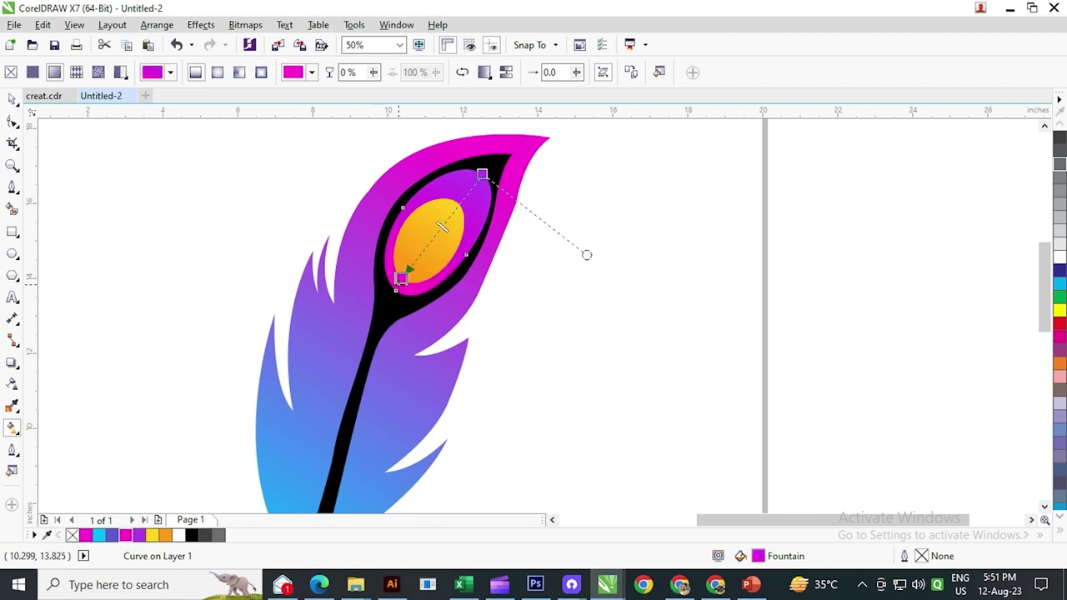
Pull the purple end of the larger oval's gradient slightly inward.
{"action": "left_click_drag", "start_coordinate": [482, 174], "coordinate": [474, 189]}
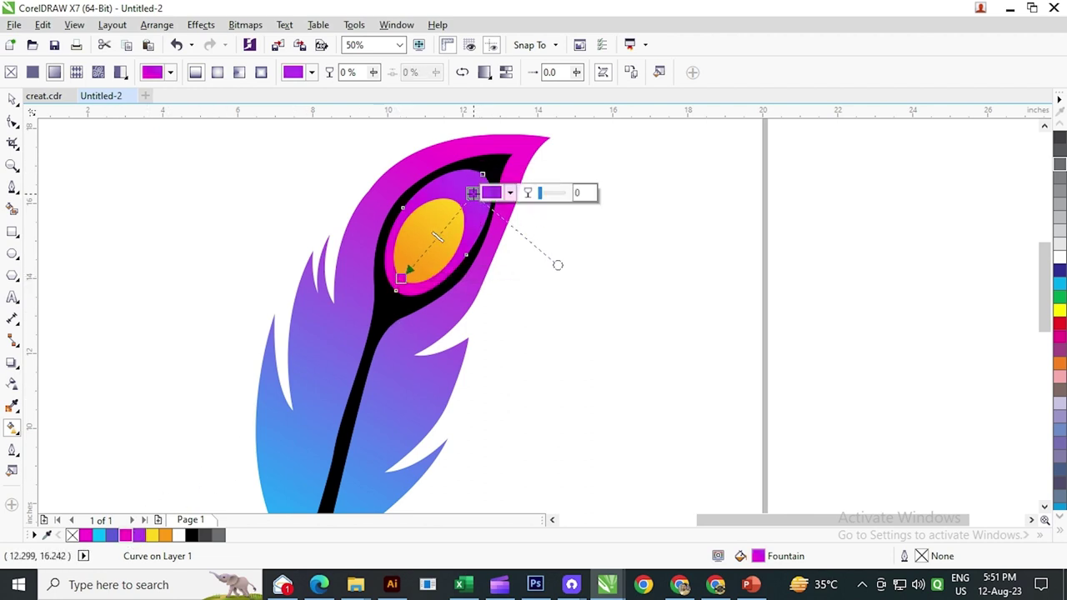
{"action": "left_click", "coordinate": [11, 99]}
{"action": "left_click", "coordinate": [329, 182]}
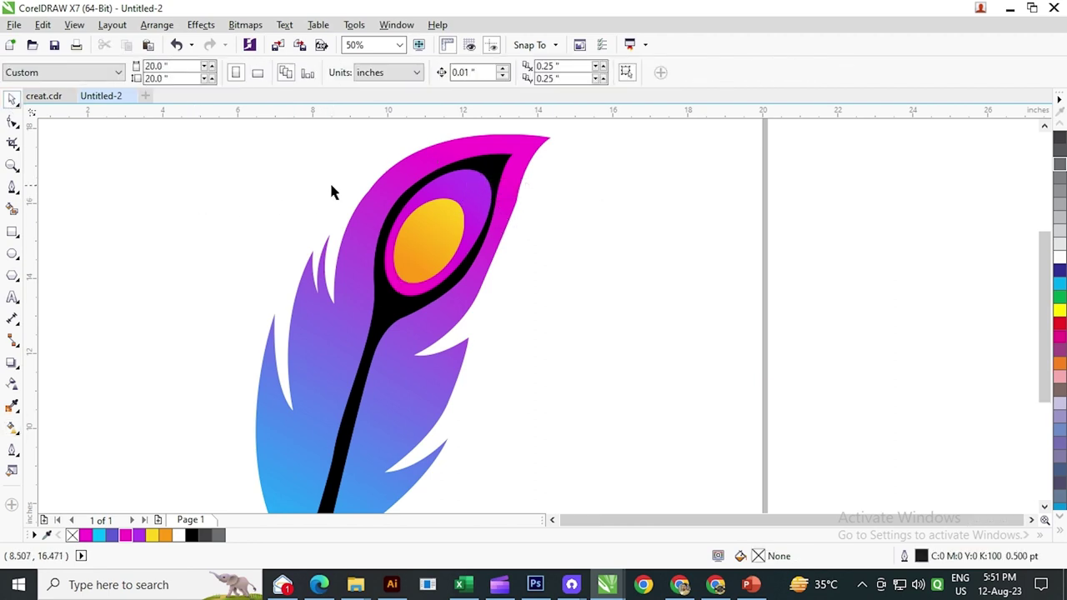
Group all six shapes of the feather pen.
{"action": "scroll", "coordinate": [329, 181], "scroll_direction": "down", "scroll_amount": 1}
{"action": "left_click_drag", "start_coordinate": [343, 270], "coordinate": [331, 293]}
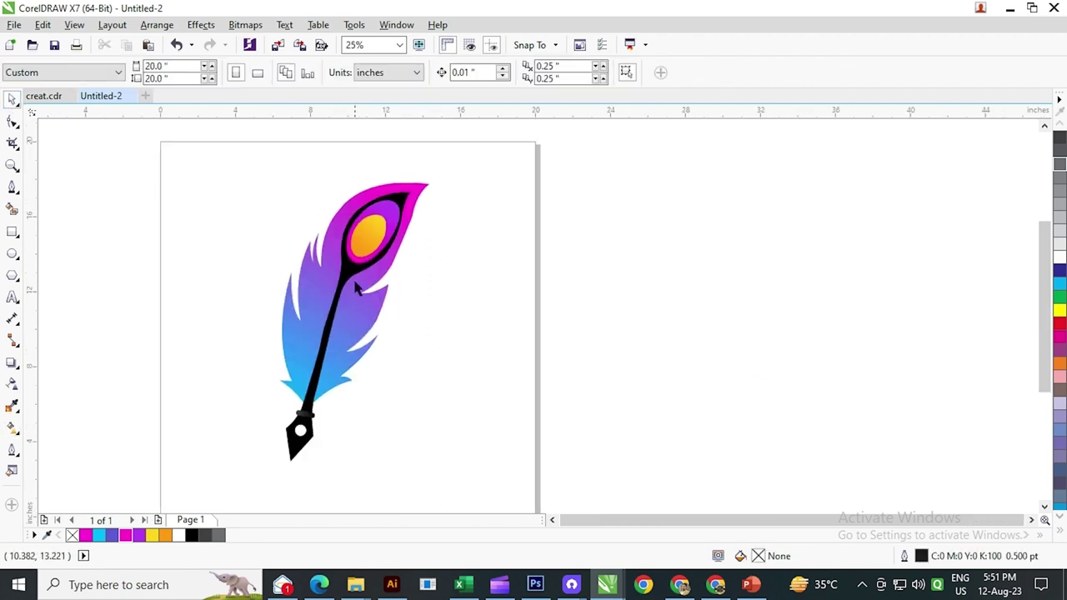
{"action": "left_click_drag", "start_coordinate": [223, 167], "coordinate": [447, 505]}
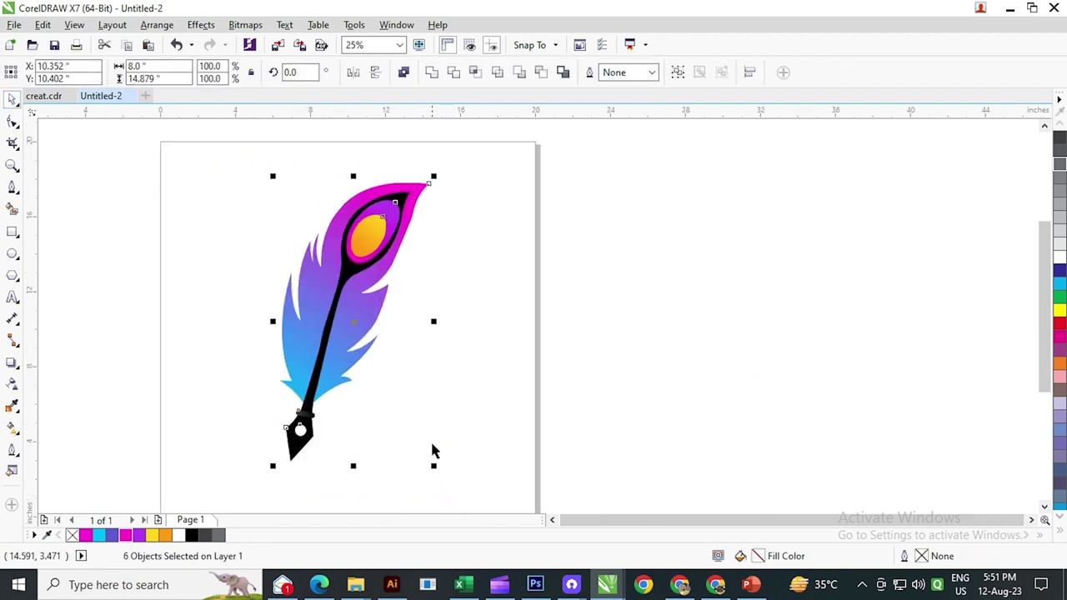
{"action": "left_click", "coordinate": [678, 73]}
{"action": "left_click_drag", "start_coordinate": [324, 288], "coordinate": [394, 243]}
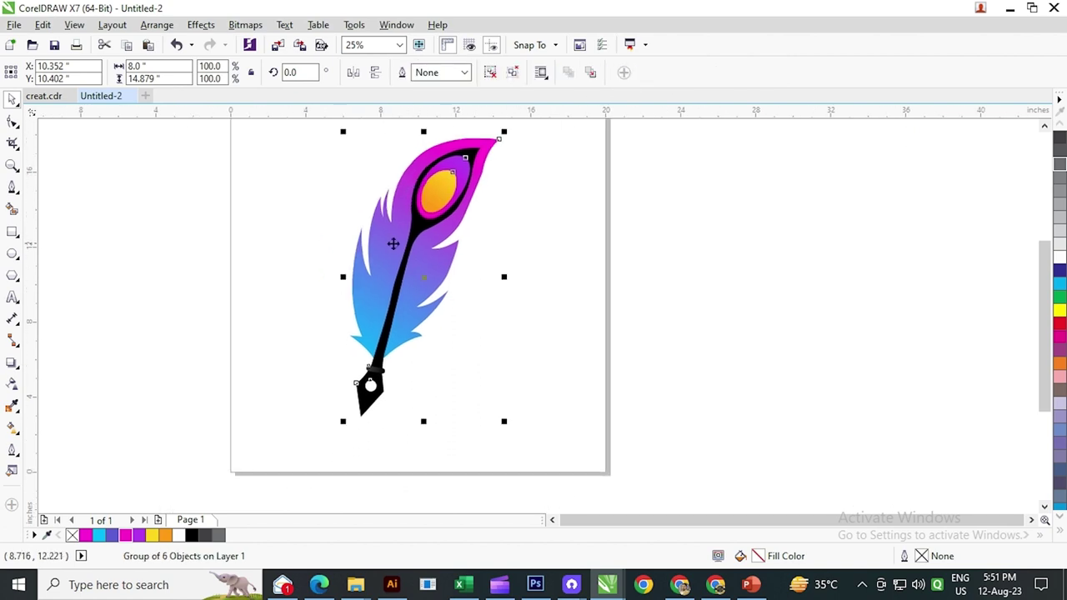
{"action": "left_click", "coordinate": [495, 364]}
Ungroup the feather pen into its separate shapes.
{"action": "scroll", "coordinate": [352, 413], "scroll_direction": "up", "scroll_amount": 1}
{"action": "left_click", "coordinate": [381, 398]}
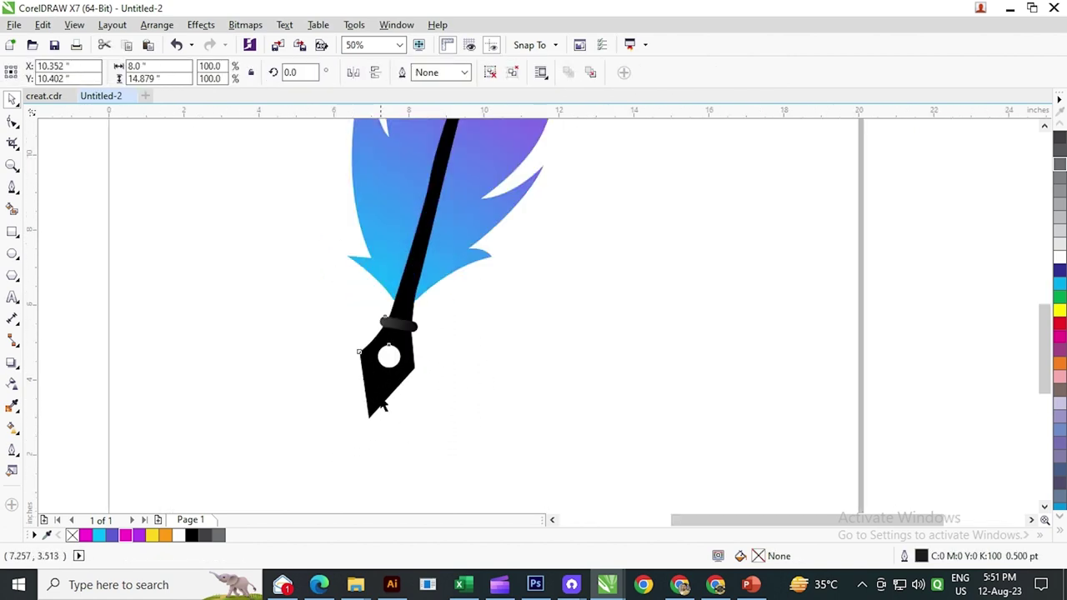
{"action": "left_click", "coordinate": [491, 73]}
{"action": "left_click", "coordinate": [633, 247]}
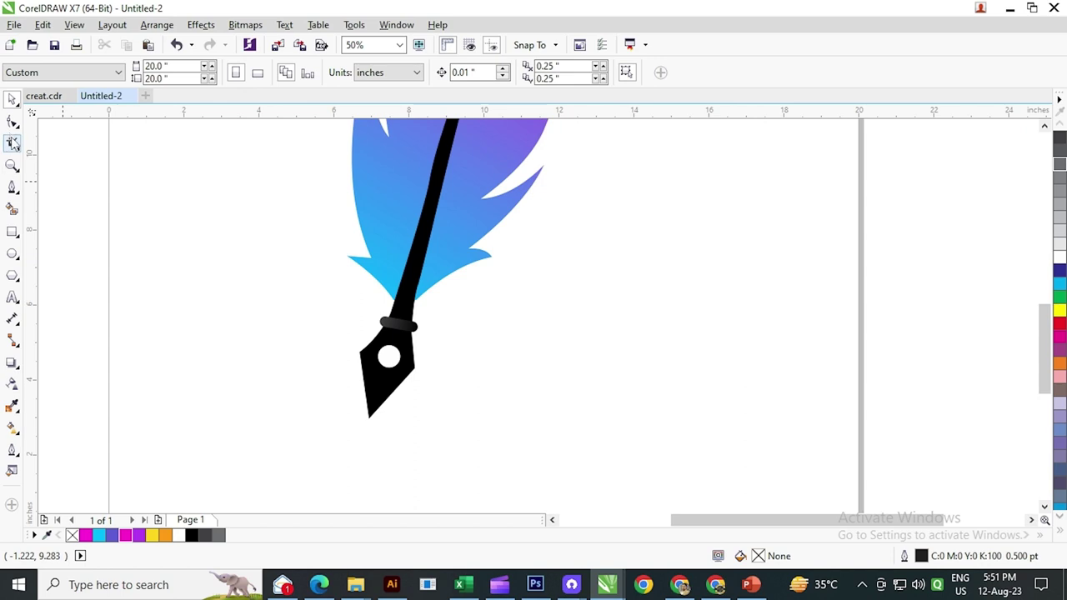
Convert the nib's straight lower-left edge to a curve and bow it slightly inward.
{"action": "left_click", "coordinate": [12, 123]}
{"action": "scroll", "coordinate": [325, 380], "scroll_direction": "up", "scroll_amount": 1}
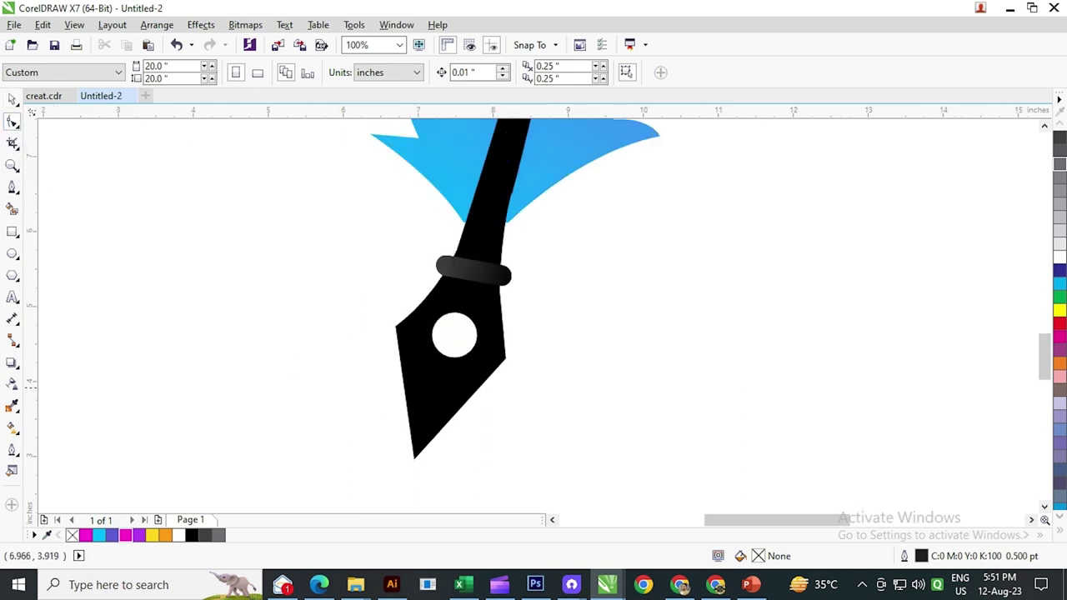
{"action": "left_click", "coordinate": [413, 383]}
{"action": "scroll", "coordinate": [404, 386], "scroll_direction": "up", "scroll_amount": 1}
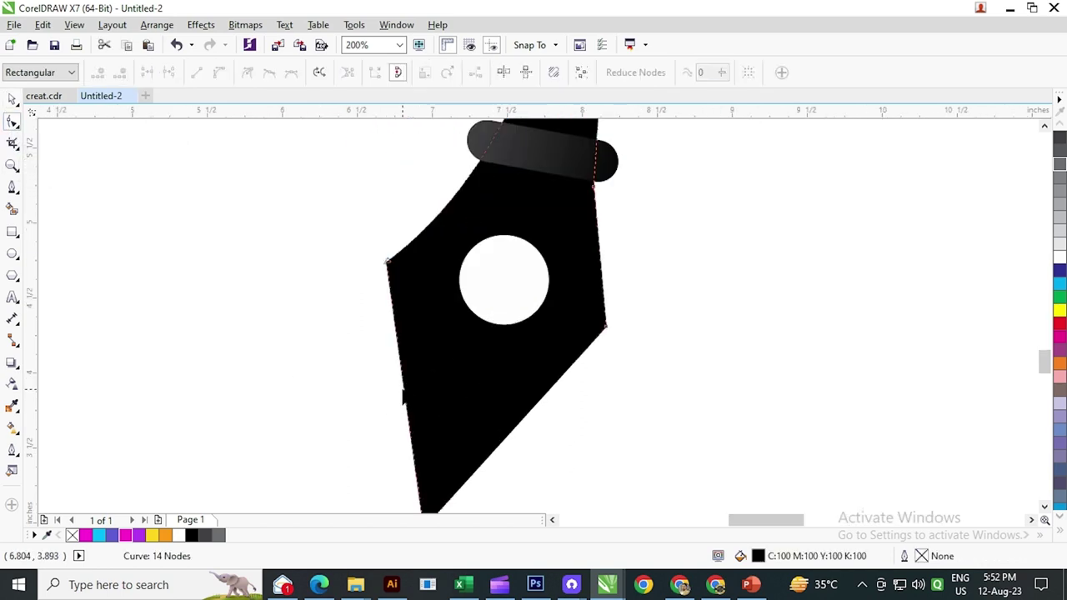
{"action": "left_click", "coordinate": [404, 388]}
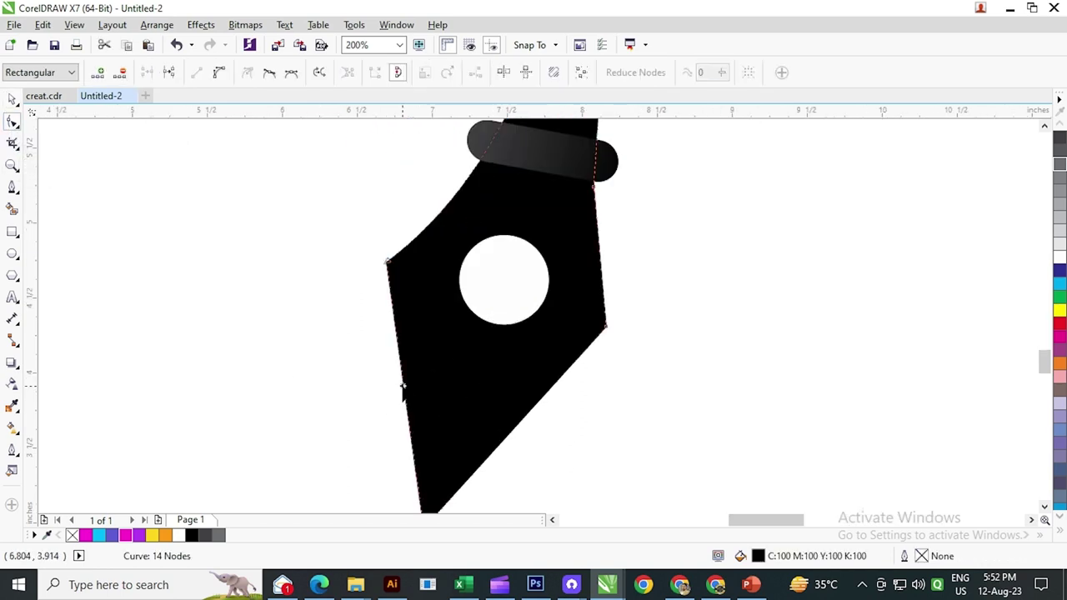
{"action": "left_click", "coordinate": [218, 77]}
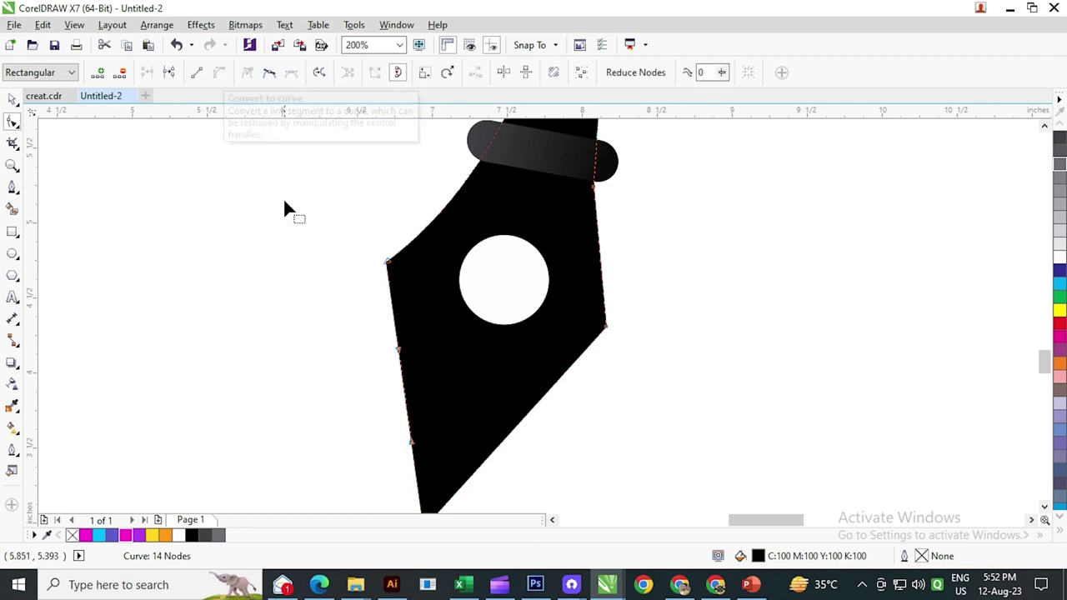
{"action": "left_click_drag", "start_coordinate": [404, 383], "coordinate": [411, 370]}
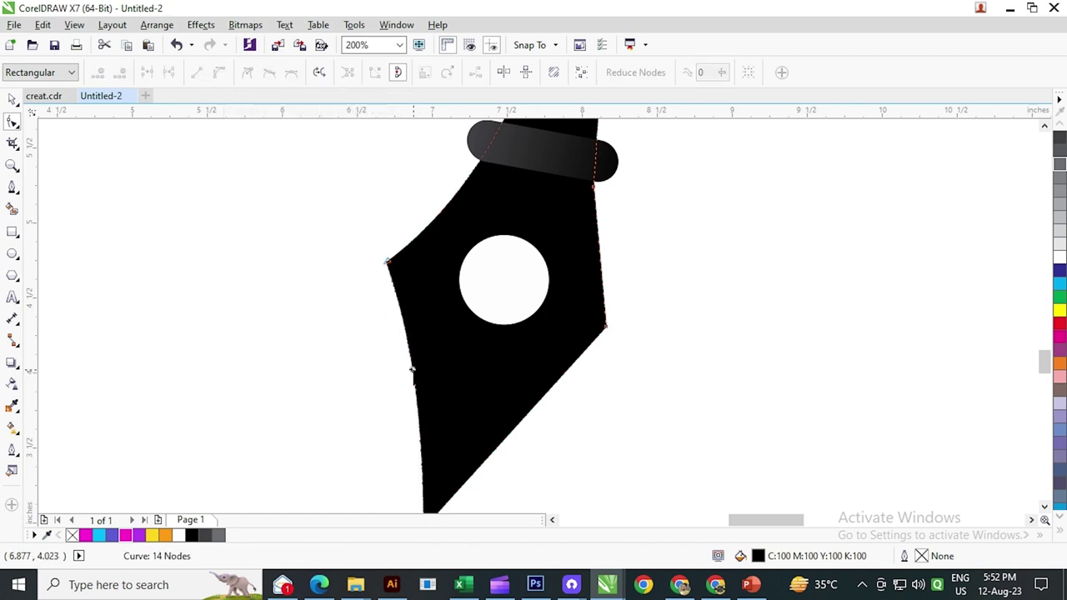
Convert the nib's straight lower-right edge to a curve and bow it slightly inward.
{"action": "left_click", "coordinate": [515, 430]}
{"action": "left_click", "coordinate": [516, 432]}
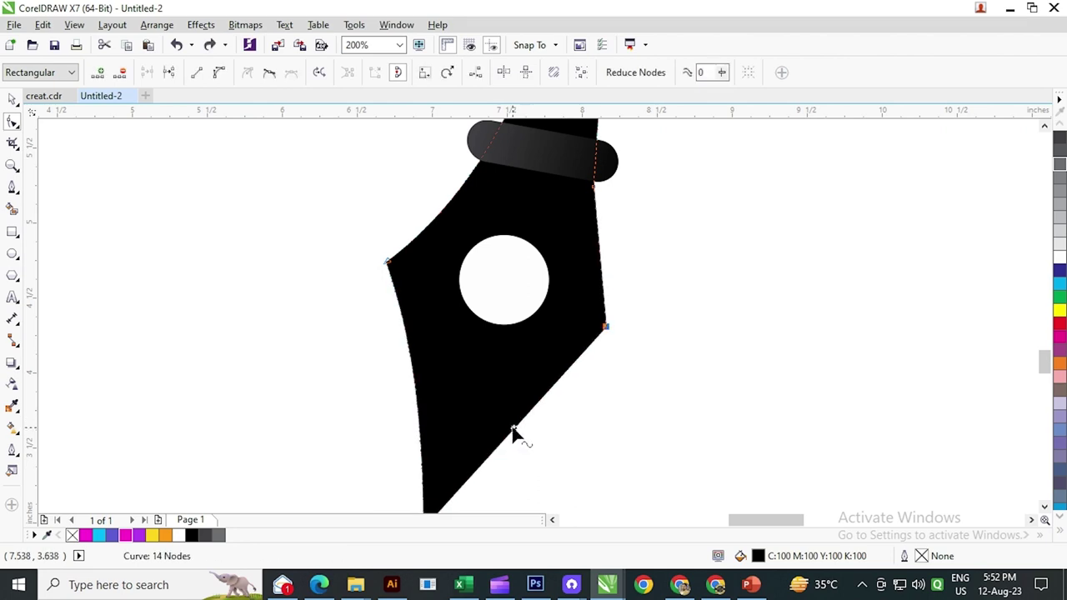
{"action": "left_click", "coordinate": [219, 77]}
{"action": "left_click_drag", "start_coordinate": [500, 447], "coordinate": [503, 429]}
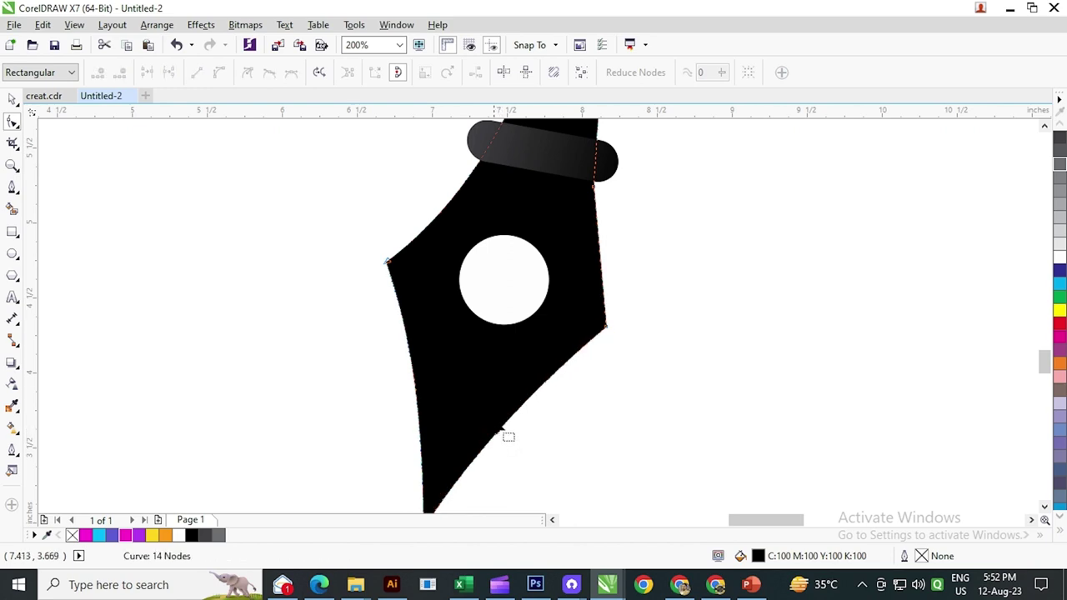
Convert the nib's right edge just below the collar to a curve, bow it slightly inward and deselect the shape.
{"action": "left_click", "coordinate": [597, 248]}
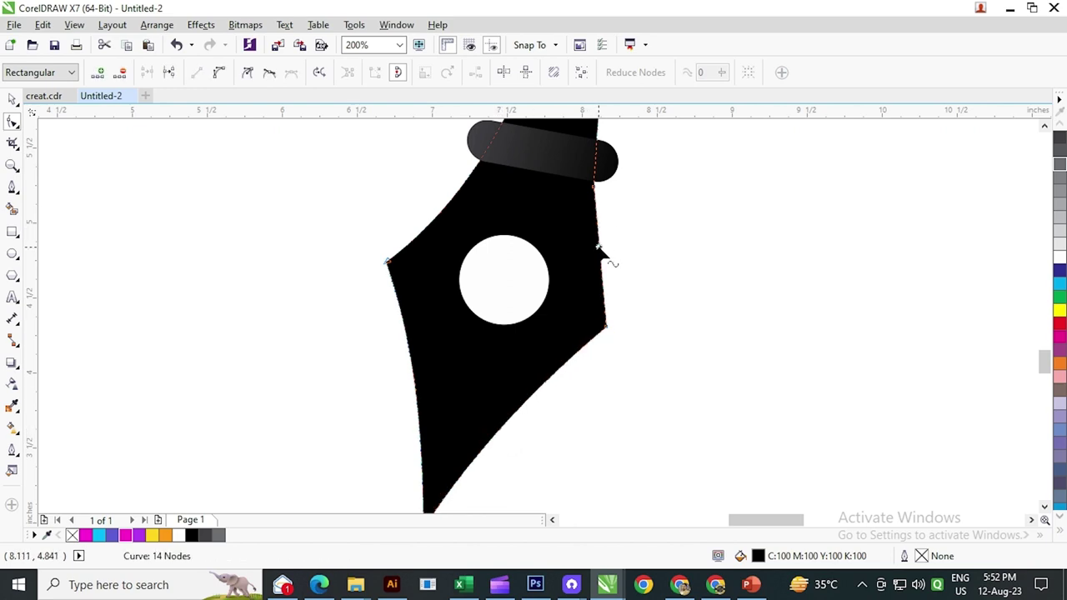
{"action": "left_click", "coordinate": [219, 73]}
{"action": "left_click_drag", "start_coordinate": [605, 258], "coordinate": [594, 246]}
{"action": "scroll", "coordinate": [530, 274], "scroll_direction": "down", "scroll_amount": 1}
{"action": "key", "text": "space"}
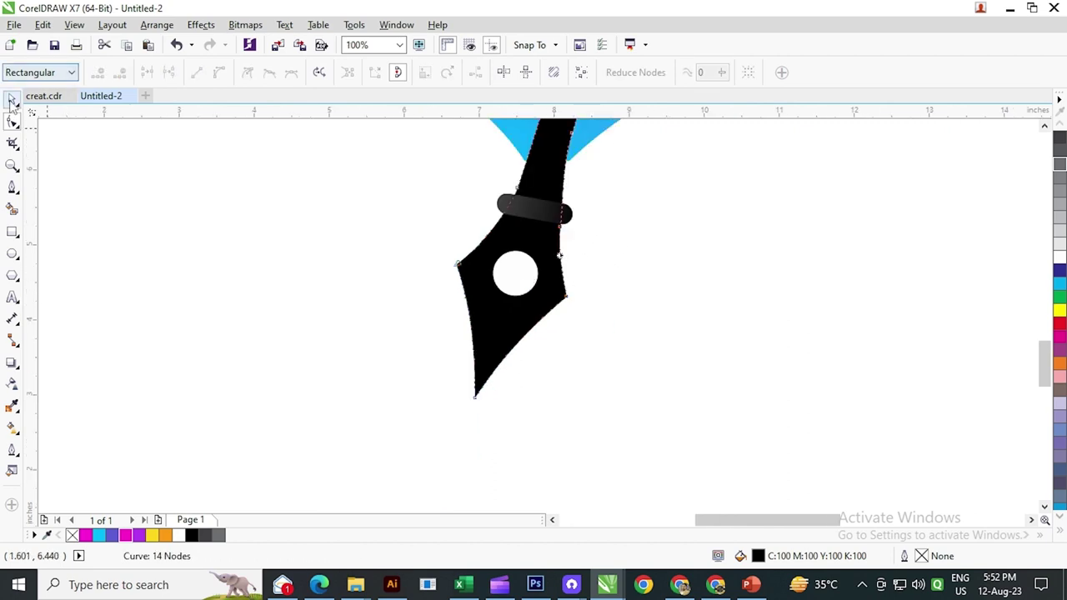
{"action": "scroll", "coordinate": [337, 357], "scroll_direction": "down", "scroll_amount": 1}
{"action": "scroll", "coordinate": [539, 291], "scroll_direction": "down", "scroll_amount": 1}
{"action": "left_click", "coordinate": [517, 309]}
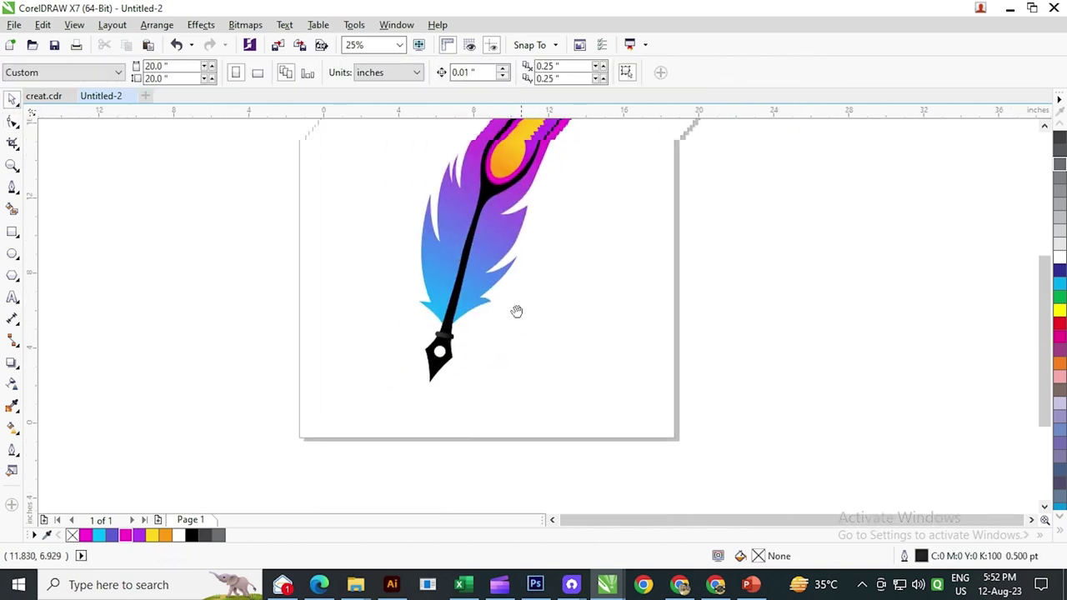
Fill the grouped "The Krishna" lettering below the page with black.
{"action": "scroll", "coordinate": [369, 364], "scroll_direction": "down", "scroll_amount": 1}
{"action": "scroll", "coordinate": [411, 321], "scroll_direction": "up", "scroll_amount": 1}
{"action": "scroll", "coordinate": [409, 291], "scroll_direction": "down", "scroll_amount": 6}
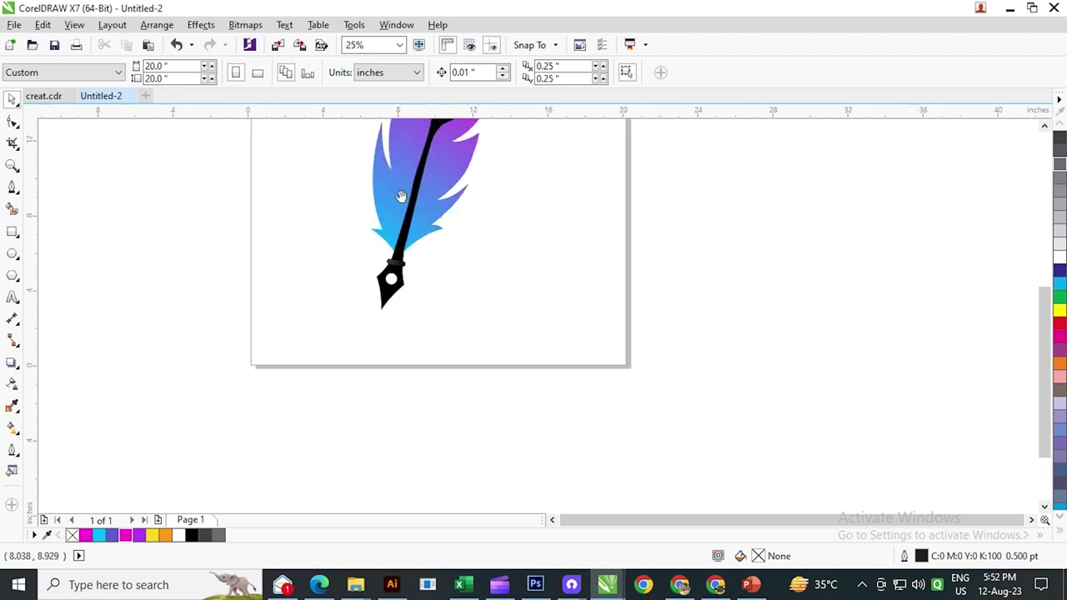
{"action": "scroll", "coordinate": [363, 315], "scroll_direction": "down", "scroll_amount": 1}
{"action": "left_click_drag", "start_coordinate": [362, 270], "coordinate": [512, 372]}
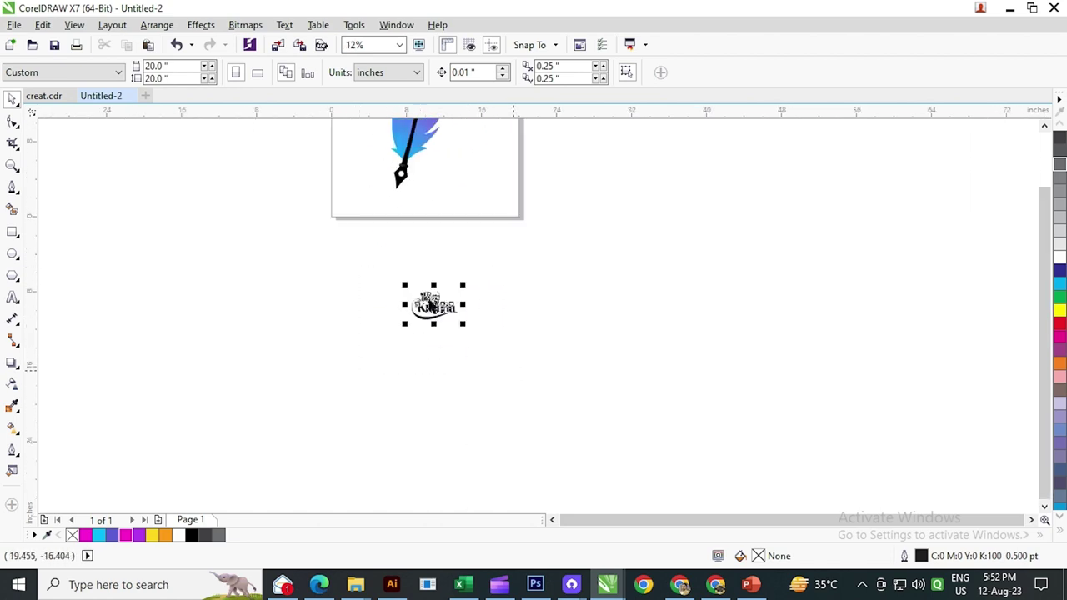
{"action": "scroll", "coordinate": [432, 307], "scroll_direction": "up", "scroll_amount": 1}
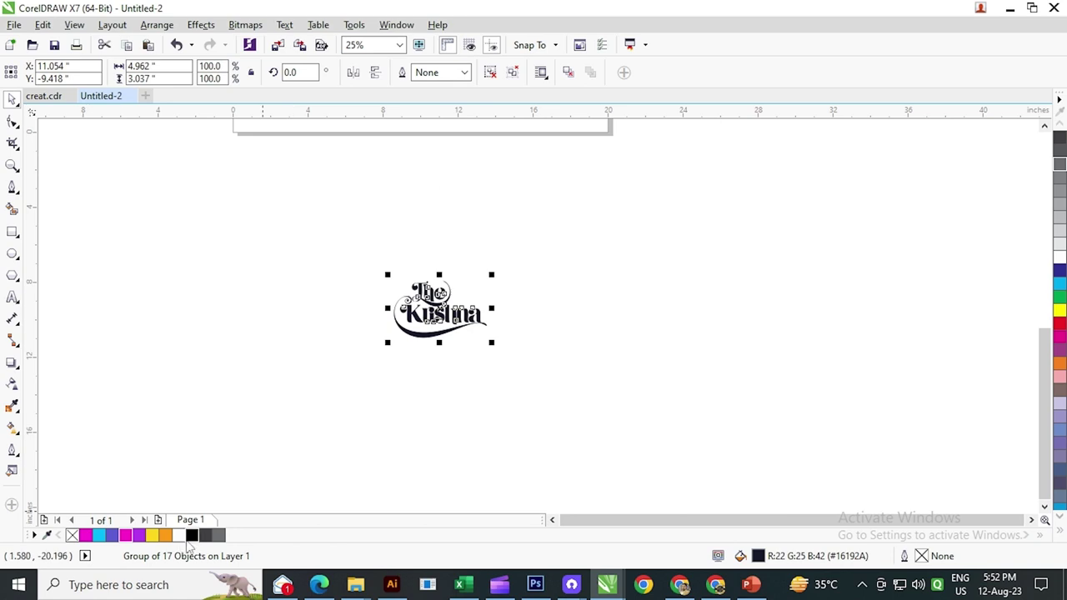
{"action": "left_click", "coordinate": [190, 536]}
{"action": "left_click", "coordinate": [384, 372]}
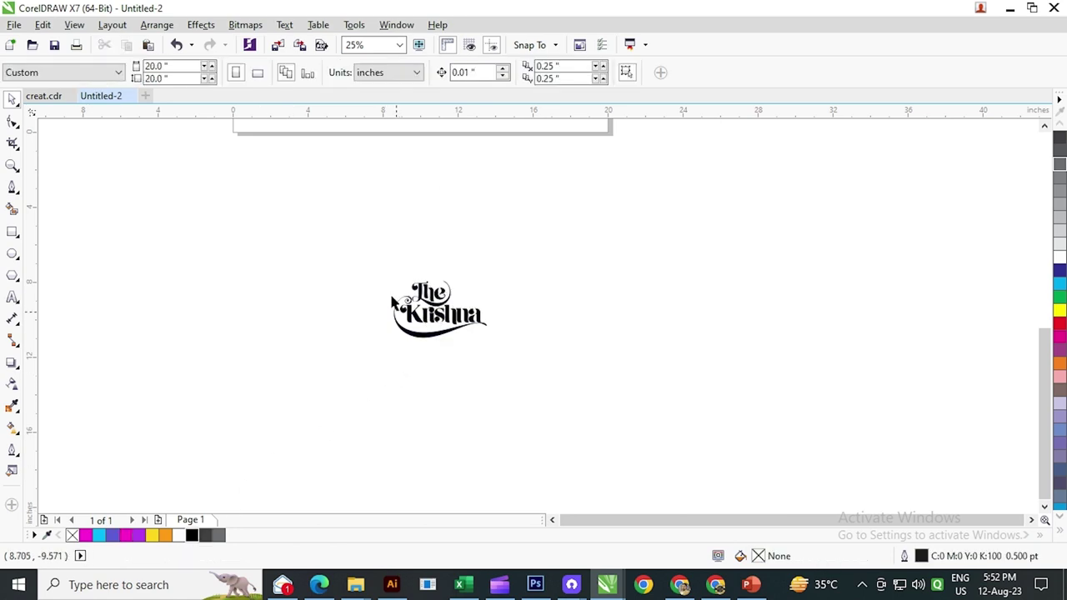
Enlarge the "The Krishna" lettering to 245.9% and place it so its swash ends at the nib.
{"action": "left_click", "coordinate": [418, 292]}
{"action": "scroll", "coordinate": [455, 344], "scroll_direction": "down", "scroll_amount": 1}
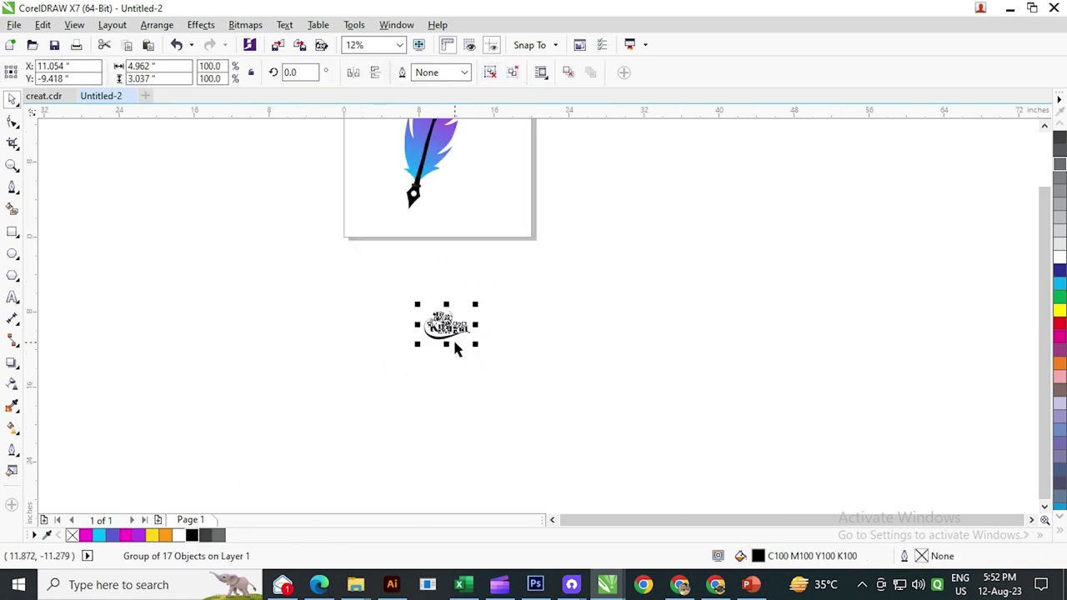
{"action": "left_click_drag", "start_coordinate": [447, 320], "coordinate": [542, 369]}
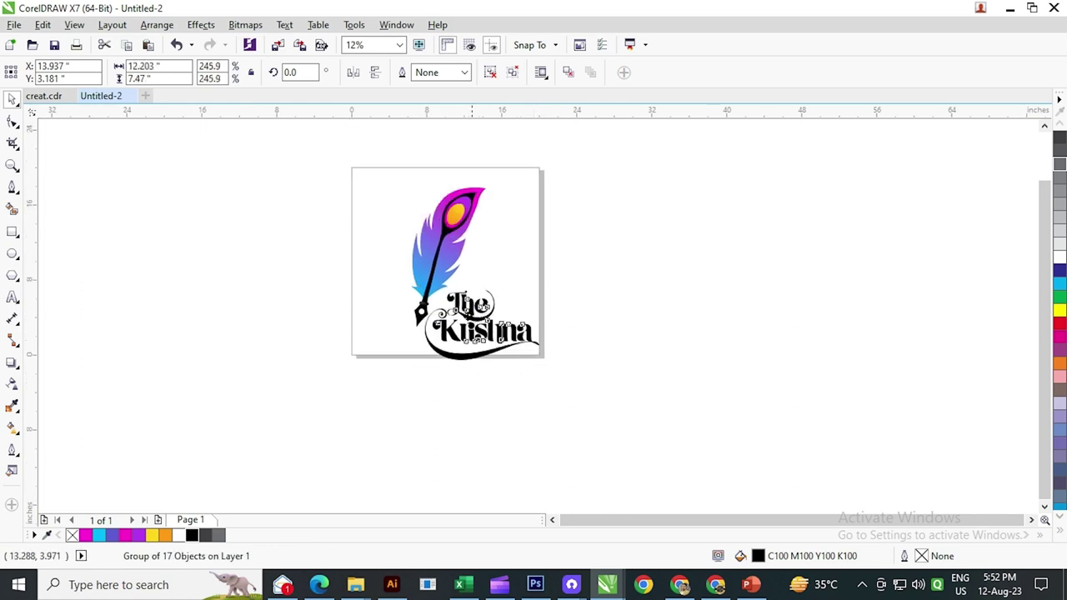
{"action": "left_click_drag", "start_coordinate": [504, 317], "coordinate": [385, 301]}
{"action": "scroll", "coordinate": [384, 300], "scroll_direction": "up", "scroll_amount": 1}
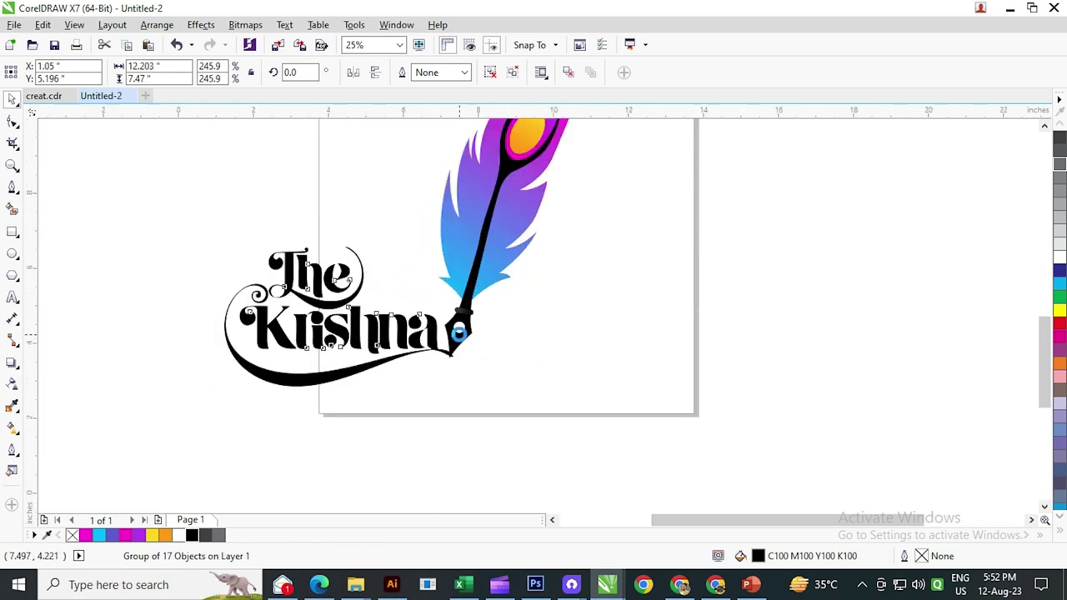
{"action": "scroll", "coordinate": [458, 328], "scroll_direction": "up", "scroll_amount": 1}
{"action": "left_click", "coordinate": [457, 327]}
{"action": "scroll", "coordinate": [436, 349], "scroll_direction": "down", "scroll_amount": 1}
{"action": "left_click_drag", "start_coordinate": [441, 346], "coordinate": [479, 340]}
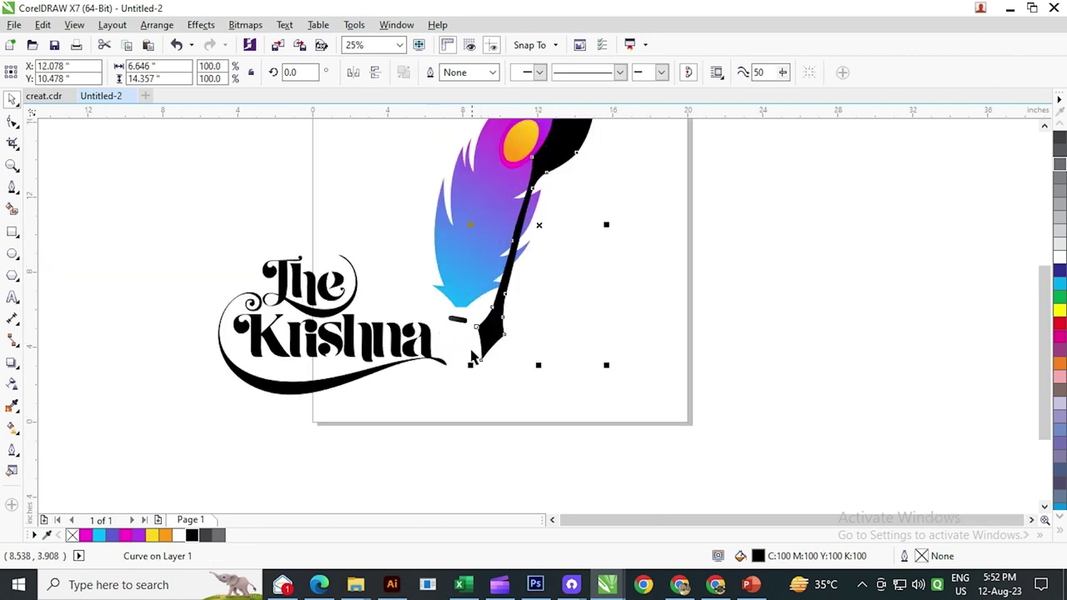
{"action": "key", "text": "ctrl+z"}
Group the six feather pen shapes and shift the group so the nib tip meets the end of the lettering's swash.
{"action": "scroll", "coordinate": [534, 392], "scroll_direction": "down", "scroll_amount": 1}
{"action": "left_click_drag", "start_coordinate": [643, 405], "coordinate": [473, 197]}
{"action": "key", "text": "ctrl+g"}
{"action": "scroll", "coordinate": [500, 367], "scroll_direction": "up", "scroll_amount": 2}
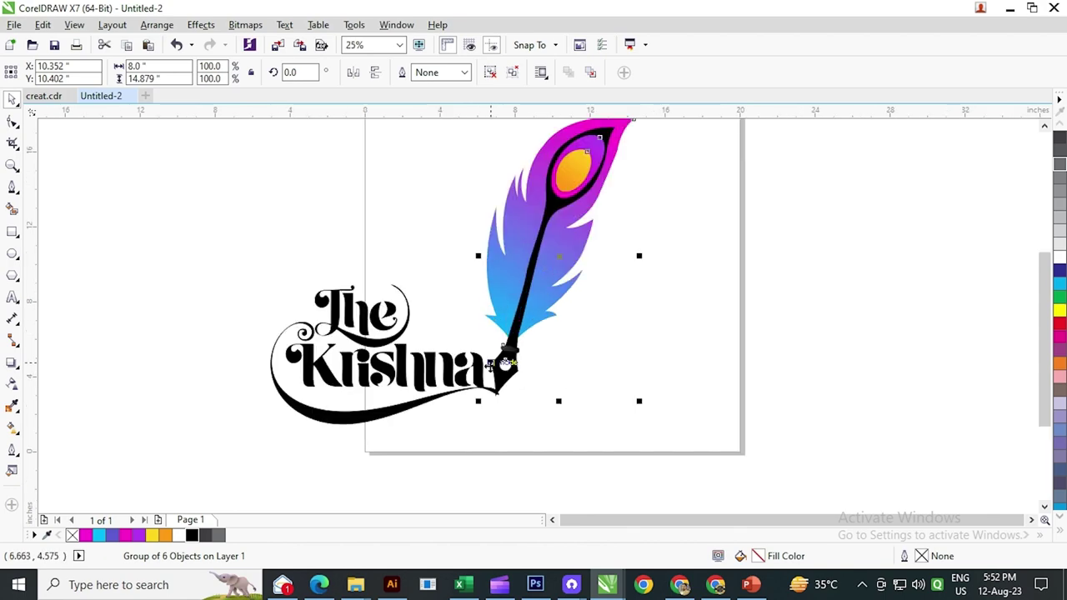
{"action": "left_click_drag", "start_coordinate": [514, 378], "coordinate": [500, 390]}
{"action": "scroll", "coordinate": [507, 406], "scroll_direction": "up", "scroll_amount": 2}
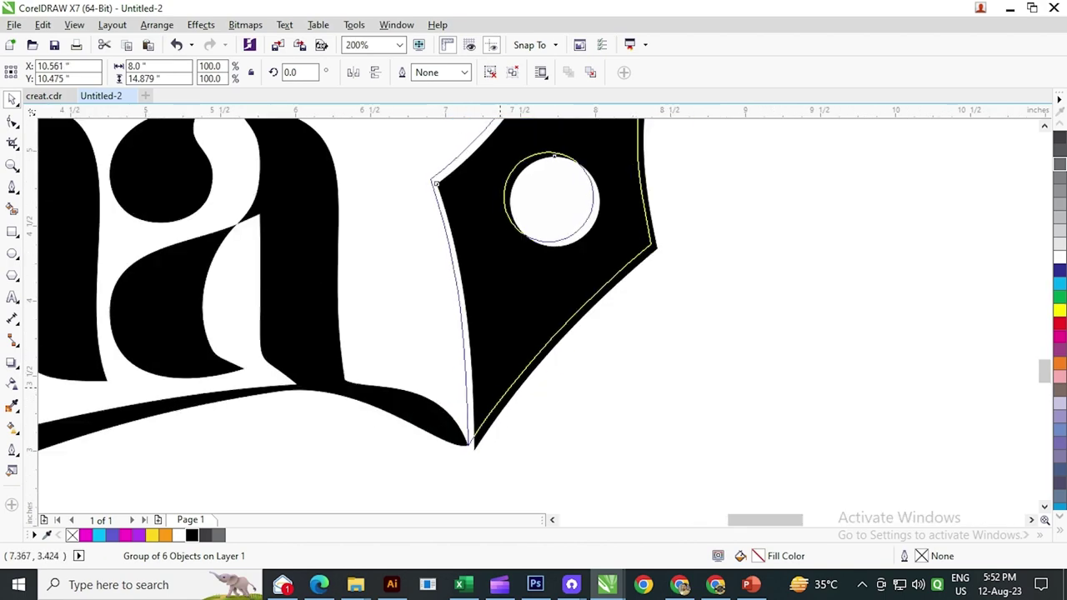
{"action": "scroll", "coordinate": [520, 411], "scroll_direction": "down", "scroll_amount": 3}
{"action": "left_click", "coordinate": [521, 445]}
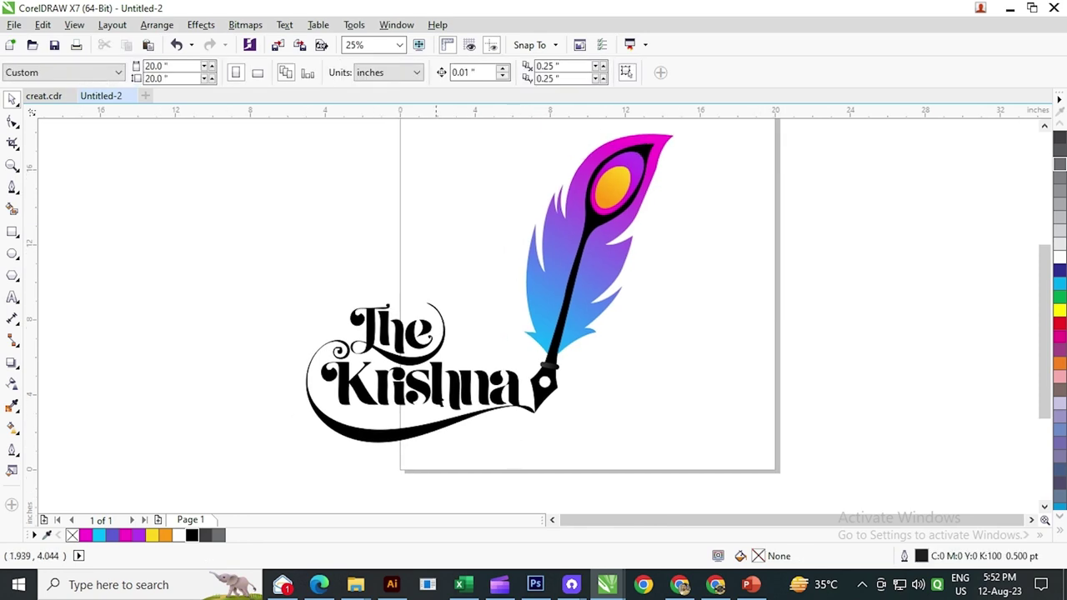
Scale the "The Krishna" lettering down to 191.5%, about 9.5 by 5.8 inches, keeping its swash near the nib tip.
{"action": "scroll", "coordinate": [495, 429], "scroll_direction": "down", "scroll_amount": 1}
{"action": "scroll", "coordinate": [495, 429], "scroll_direction": "up", "scroll_amount": 1}
{"action": "left_click", "coordinate": [414, 352]}
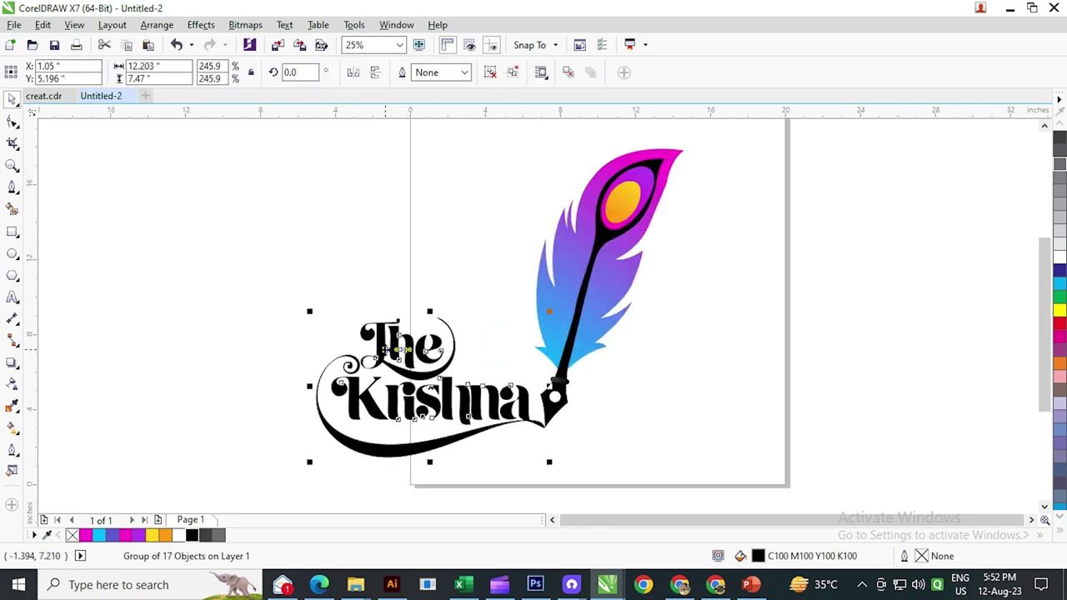
{"action": "left_click", "coordinate": [404, 350]}
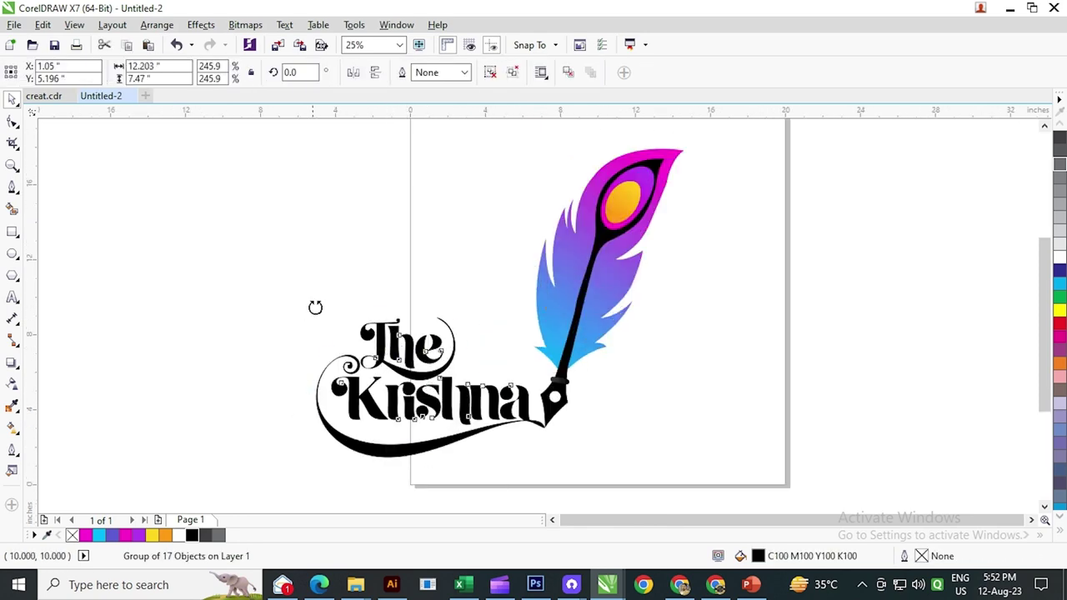
{"action": "left_click_drag", "start_coordinate": [315, 307], "coordinate": [372, 352]}
{"action": "key", "text": "ctrl+z"}
{"action": "scroll", "coordinate": [432, 402], "scroll_direction": "up", "scroll_amount": 1}
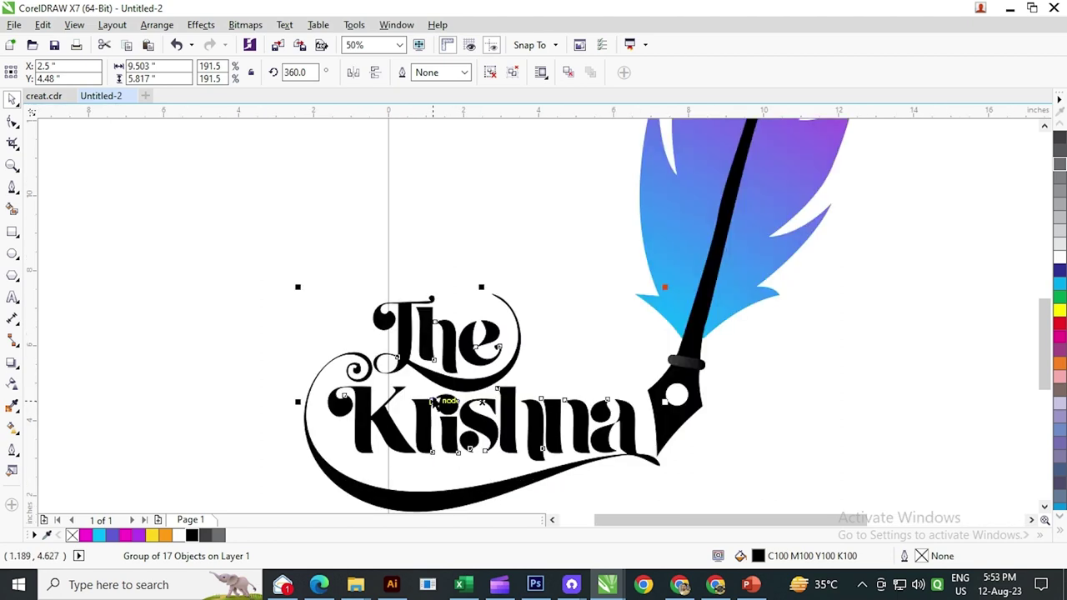
Ungroup the lettering and fill the word "The" with the magenta from the document palette.
{"action": "left_click", "coordinate": [490, 73]}
{"action": "left_click", "coordinate": [344, 263]}
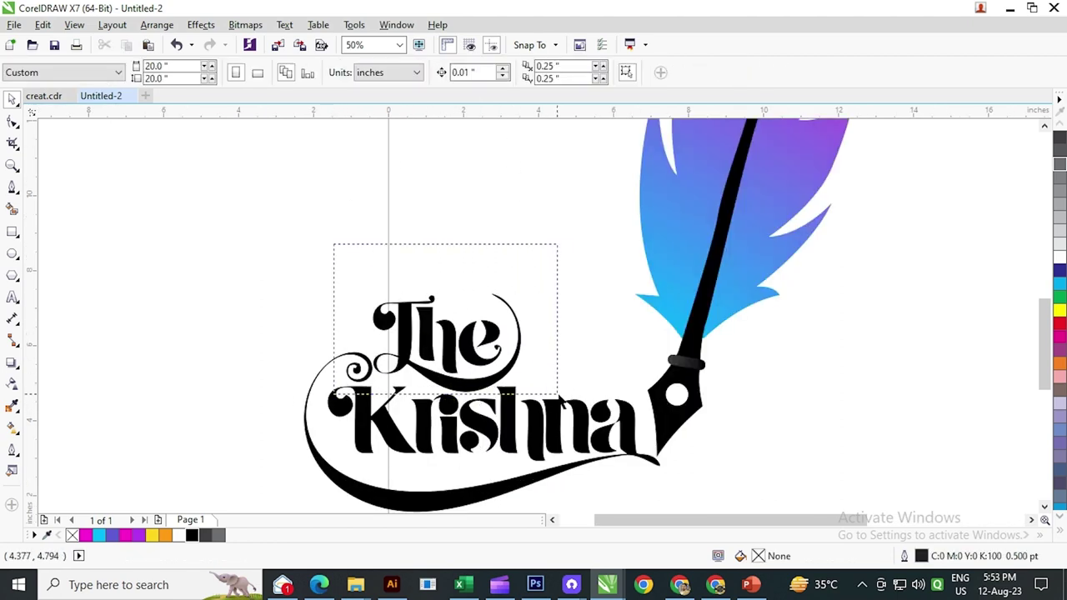
{"action": "left_click_drag", "start_coordinate": [557, 393], "coordinate": [572, 404]}
{"action": "left_click", "coordinate": [87, 536]}
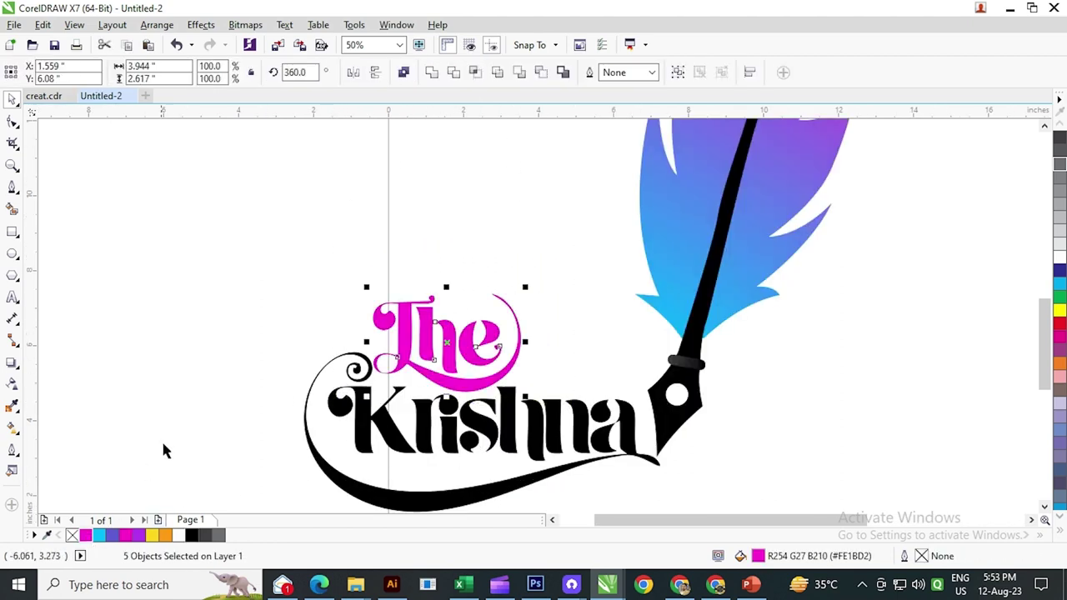
{"action": "left_click_drag", "start_coordinate": [183, 373], "coordinate": [215, 306]}
{"action": "left_click", "coordinate": [234, 331]}
Group all 17 lettering shapes, try shifting the group away from the nib and undo the shift.
{"action": "scroll", "coordinate": [250, 327], "scroll_direction": "down", "scroll_amount": 1}
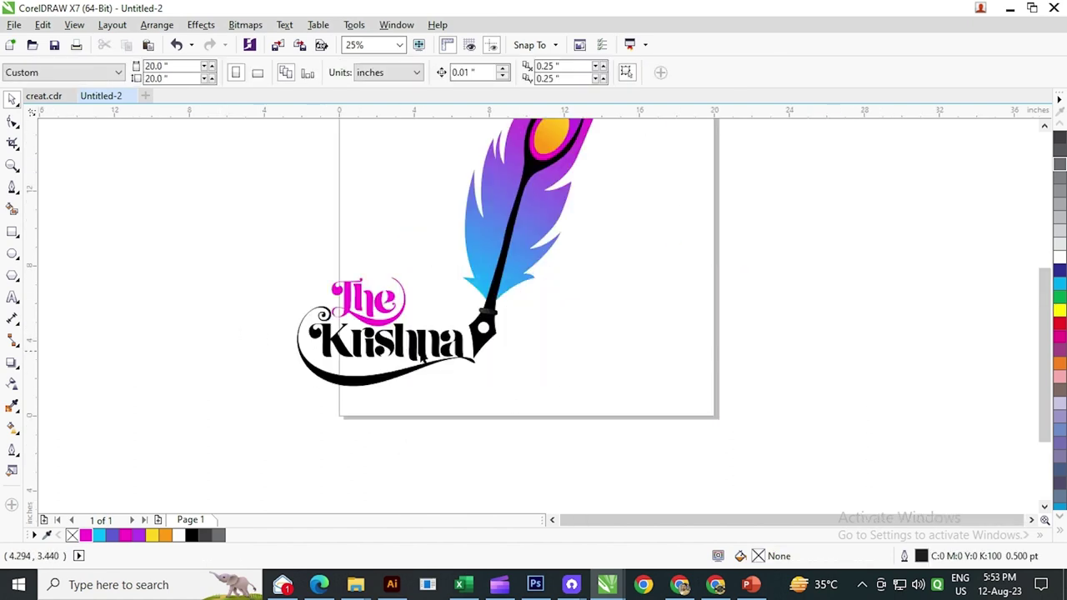
{"action": "scroll", "coordinate": [444, 367], "scroll_direction": "up", "scroll_amount": 1}
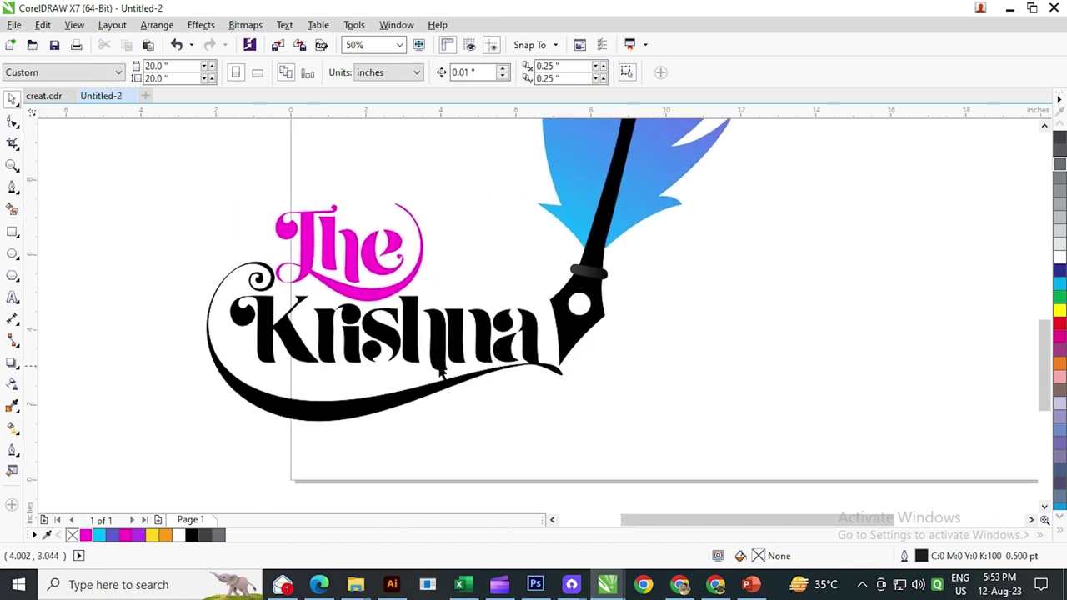
{"action": "scroll", "coordinate": [442, 374], "scroll_direction": "down", "scroll_amount": 1}
{"action": "left_click_drag", "start_coordinate": [274, 241], "coordinate": [500, 421]}
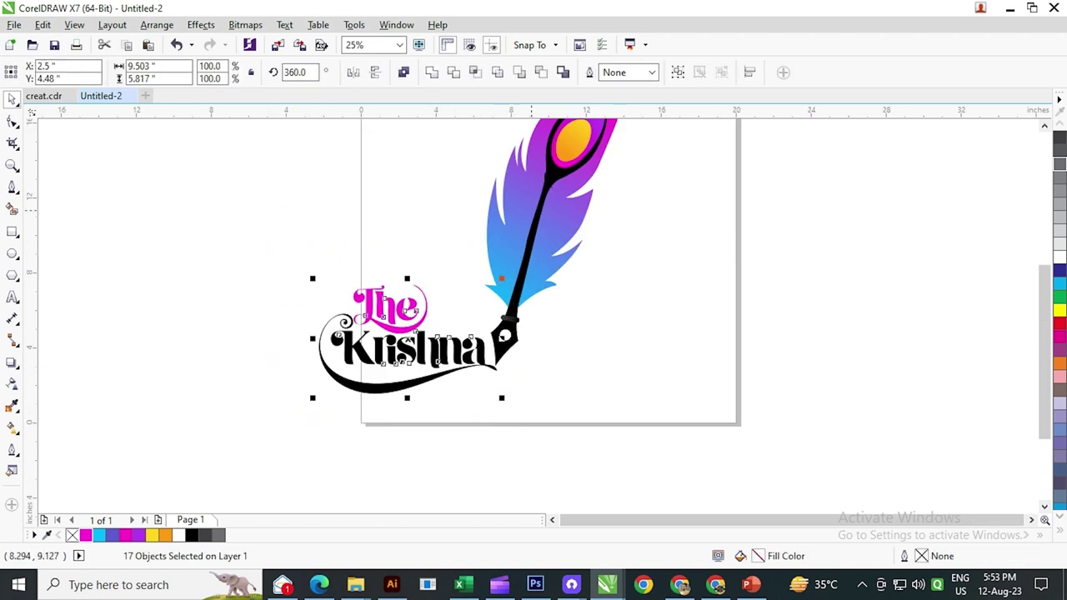
{"action": "left_click", "coordinate": [678, 71]}
{"action": "left_click_drag", "start_coordinate": [423, 330], "coordinate": [392, 332]}
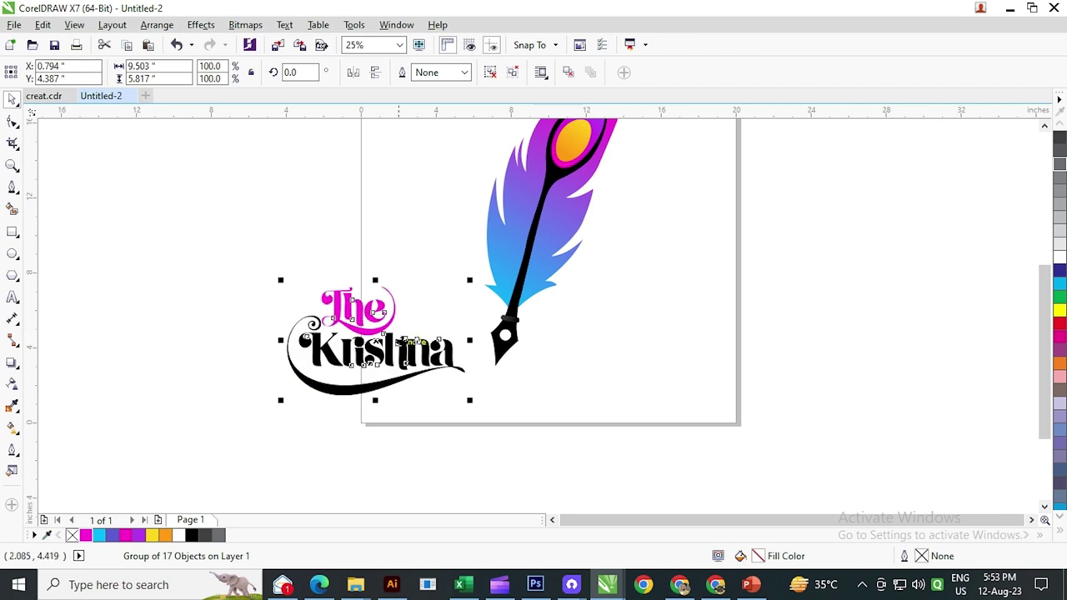
{"action": "key", "text": "ctrl+z"}
Group the lettering with the feather pen and centre the whole logo on the page.
{"action": "scroll", "coordinate": [395, 387], "scroll_direction": "down", "scroll_amount": 1}
{"action": "left_click", "coordinate": [574, 406]}
{"action": "left_click_drag", "start_coordinate": [574, 406], "coordinate": [288, 222]}
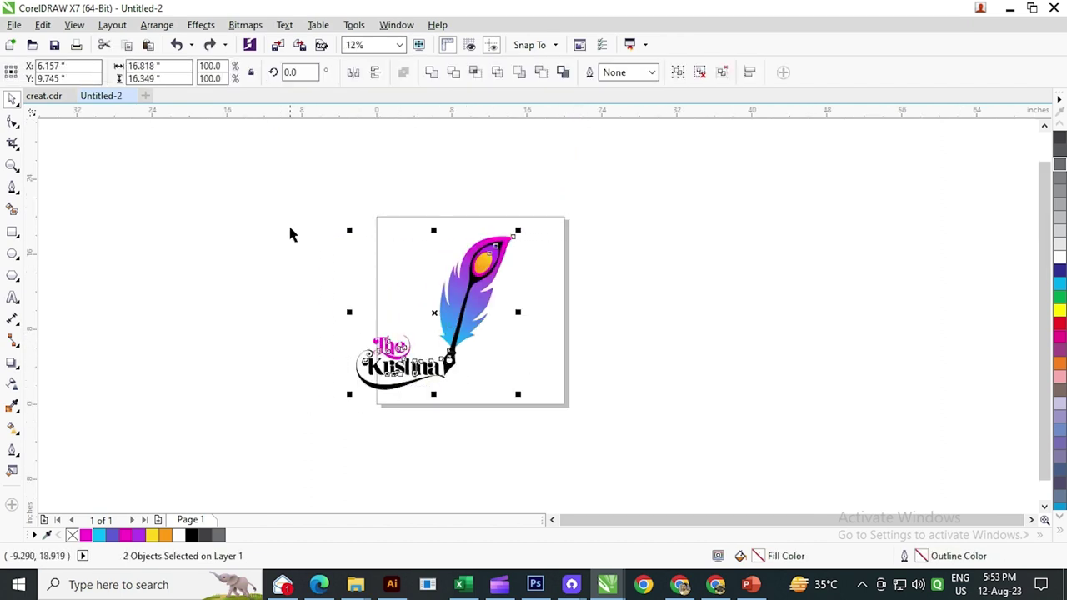
{"action": "left_click", "coordinate": [678, 72]}
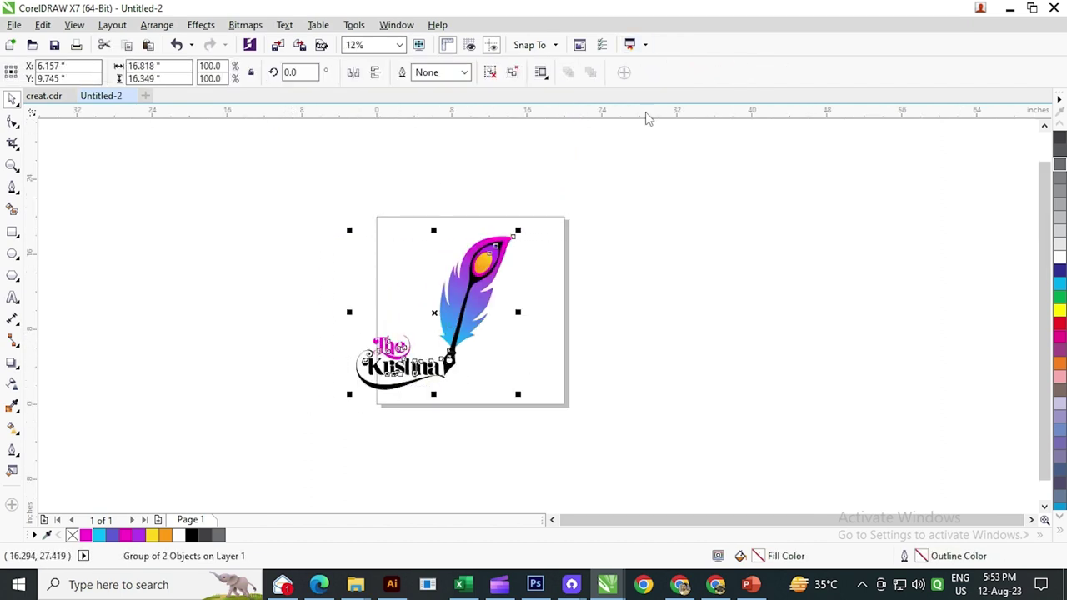
{"action": "key", "text": "p"}
{"action": "left_click", "coordinate": [571, 309]}
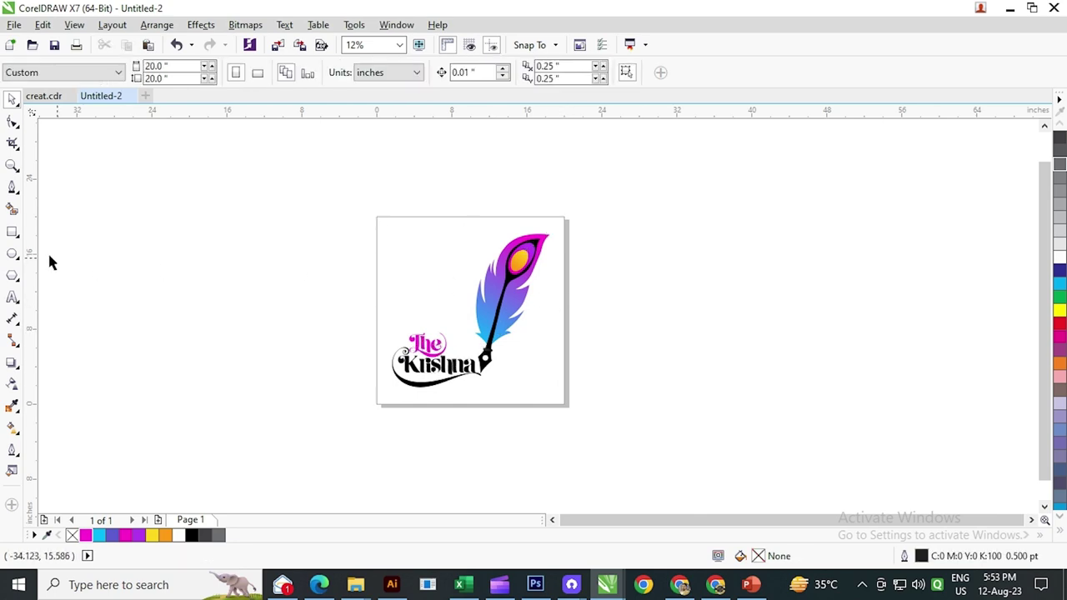
Add a page-sized 20 by 20 inch rectangle as a frame around the logo.
{"action": "double_click", "coordinate": [13, 234]}
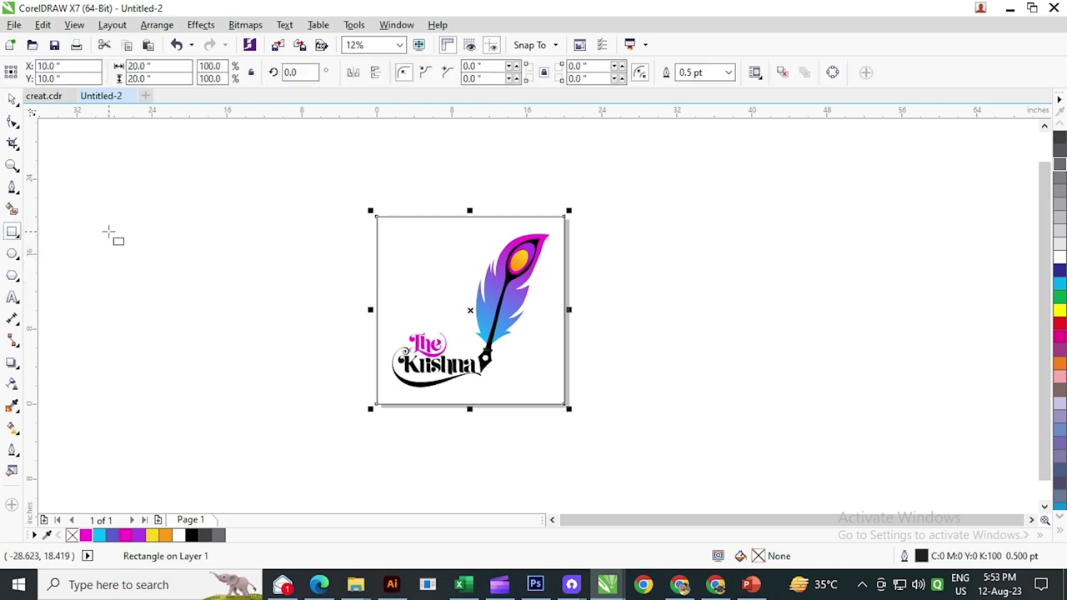
{"action": "key", "text": "F4"}
{"action": "left_click", "coordinate": [12, 99]}
{"action": "left_click", "coordinate": [191, 257]}
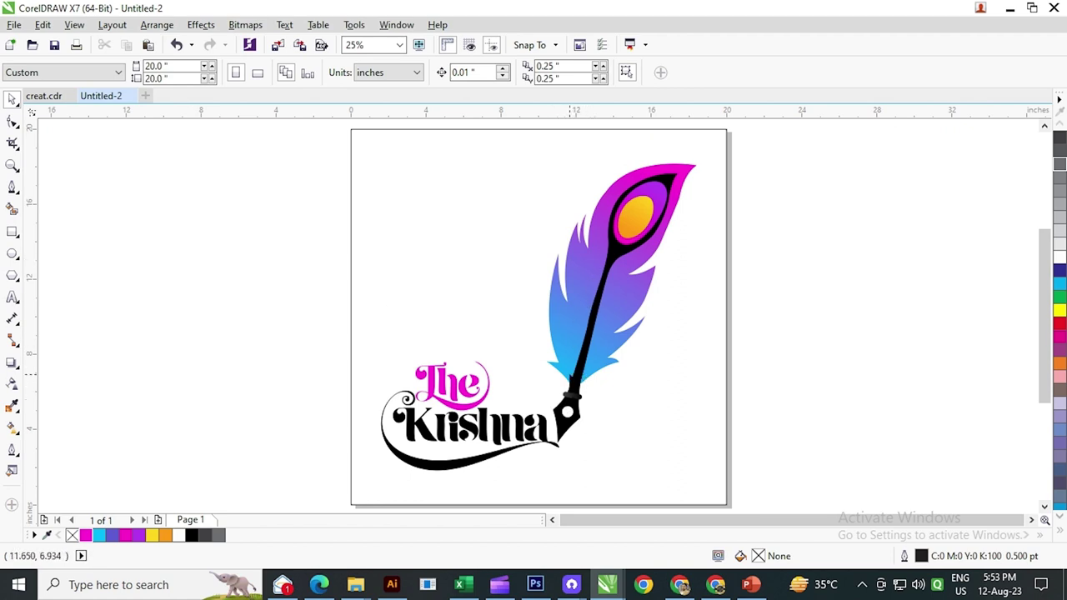
Ungroup the logo into the lettering and the feather pen.
{"action": "left_click", "coordinate": [631, 288]}
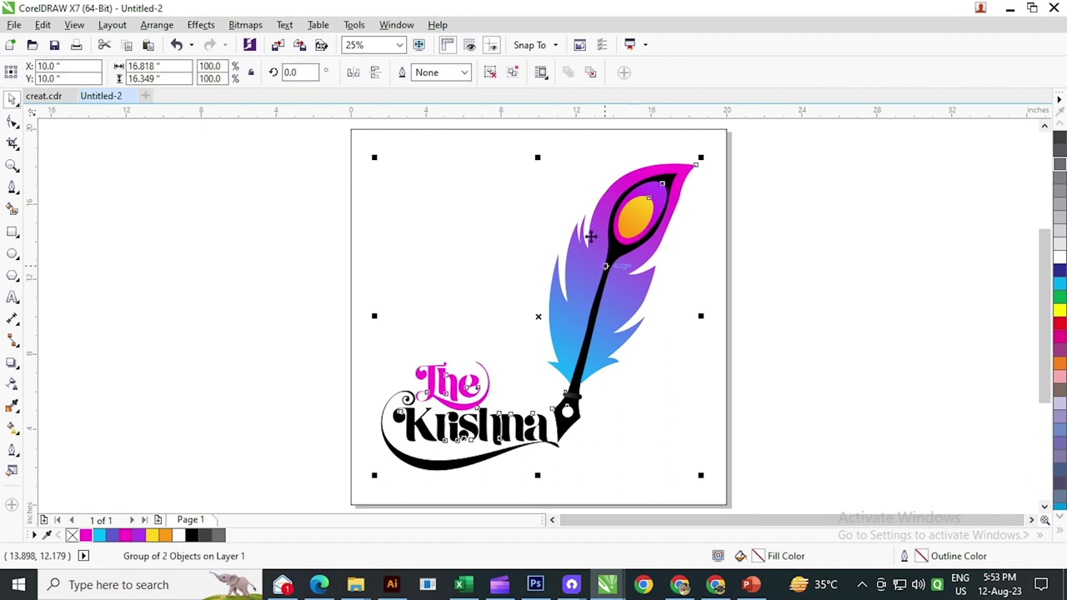
{"action": "left_click", "coordinate": [492, 73]}
{"action": "left_click", "coordinate": [721, 261]}
Copy the feather pen group and paste a duplicate in place.
{"action": "left_click_drag", "start_coordinate": [912, 488], "coordinate": [510, 143]}
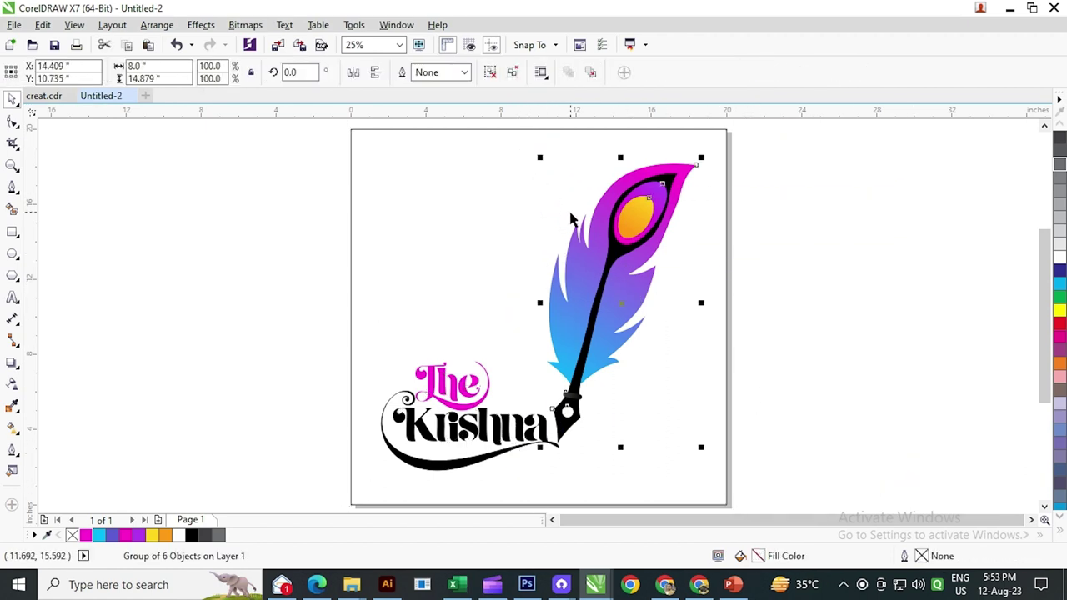
{"action": "left_click", "coordinate": [43, 24]}
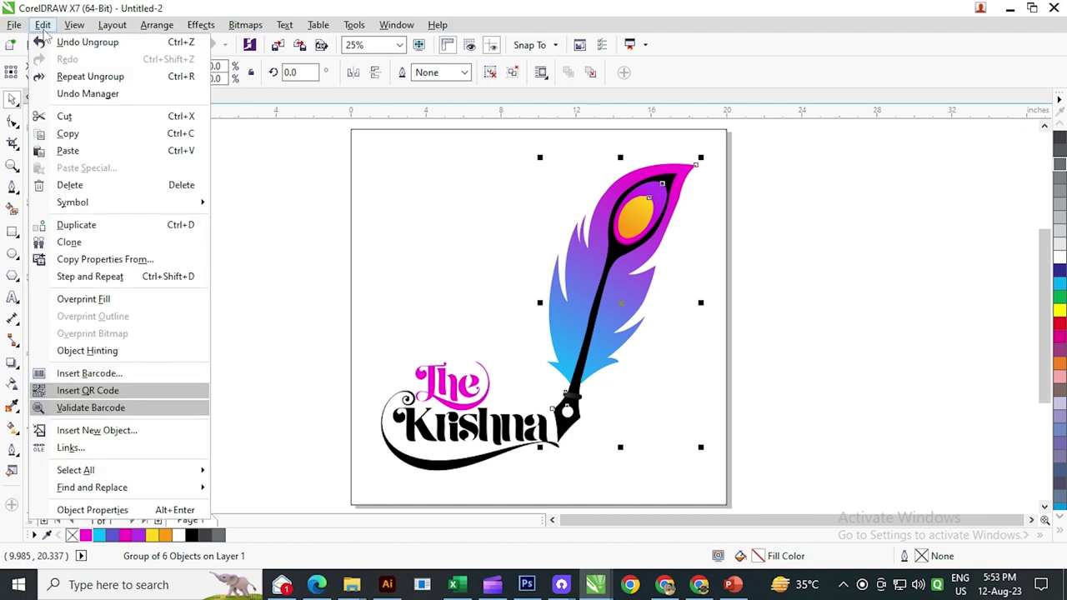
{"action": "left_click", "coordinate": [70, 137]}
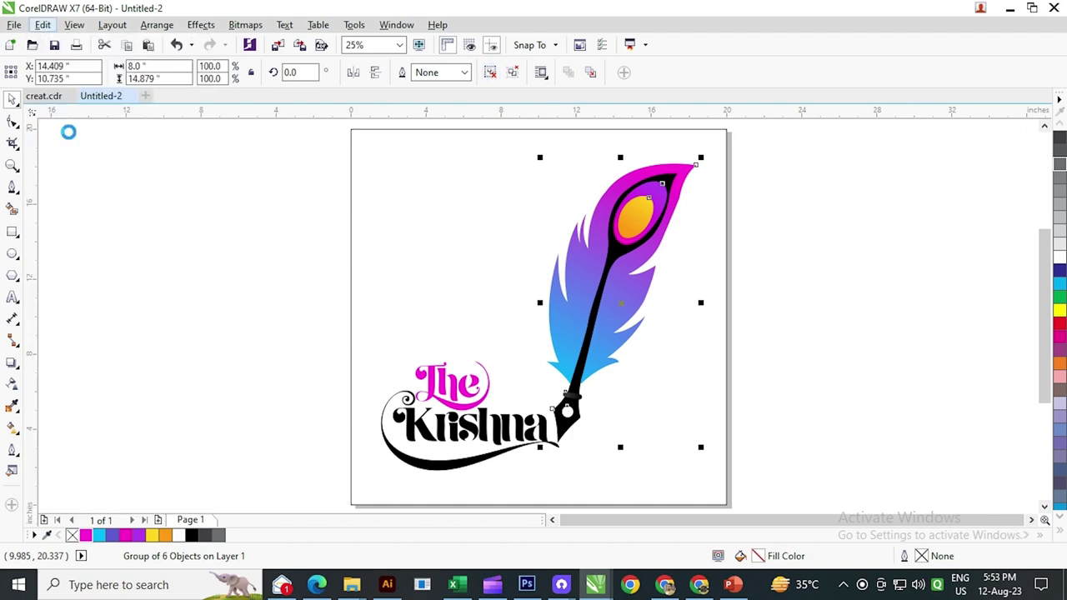
{"action": "left_click", "coordinate": [43, 24]}
{"action": "left_click", "coordinate": [69, 151]}
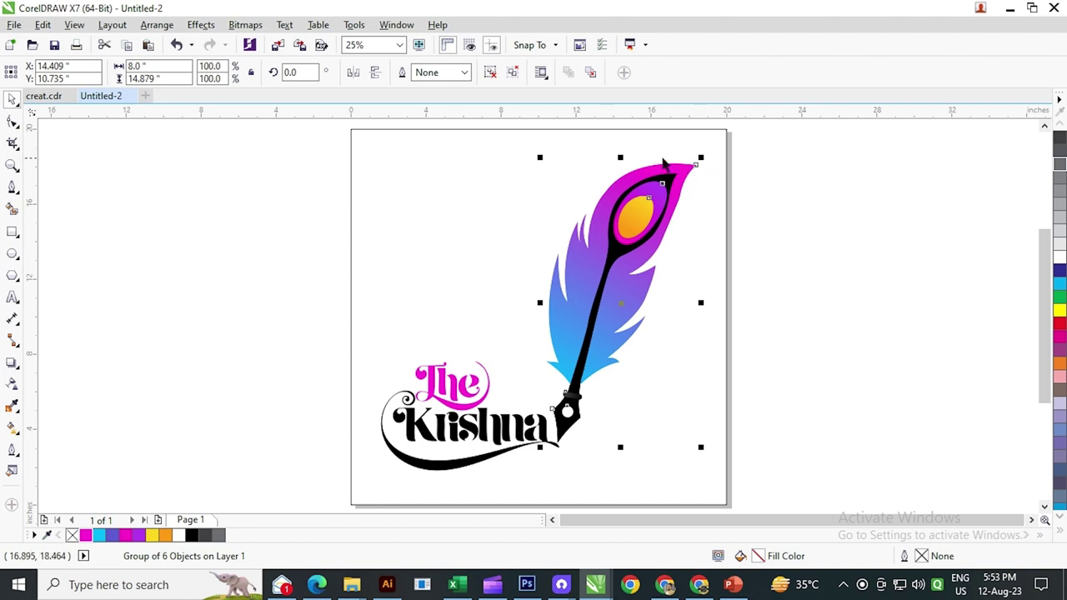
Shape the duplicate feather pen into a black shadow, squashed to about 7.6 inches high and slanted to the right.
{"action": "left_click_drag", "start_coordinate": [620, 157], "coordinate": [629, 302]}
{"action": "left_click", "coordinate": [191, 535]}
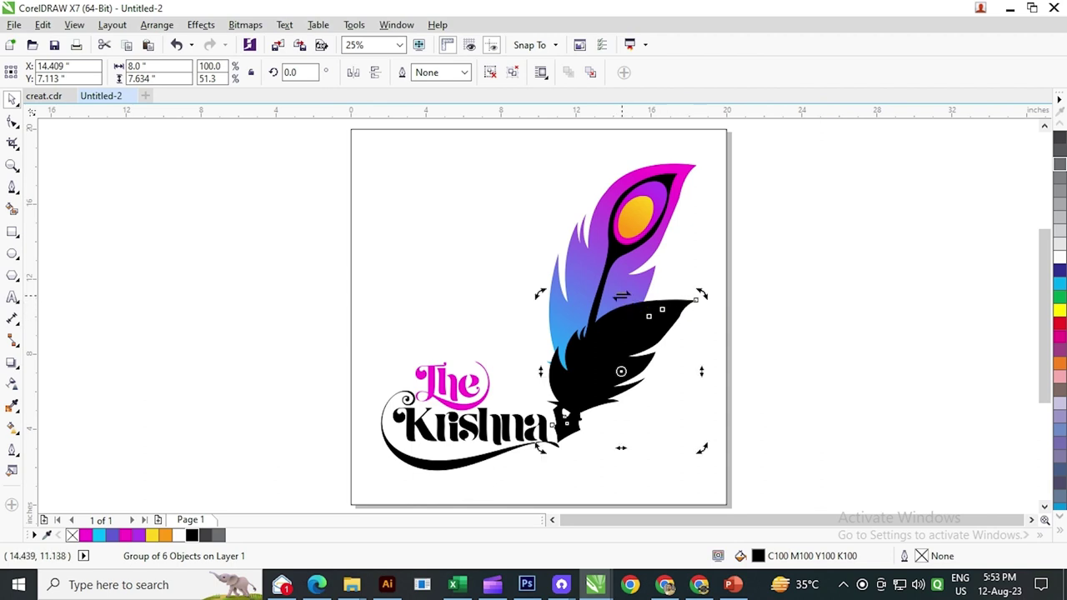
{"action": "left_click_drag", "start_coordinate": [696, 299], "coordinate": [650, 298]}
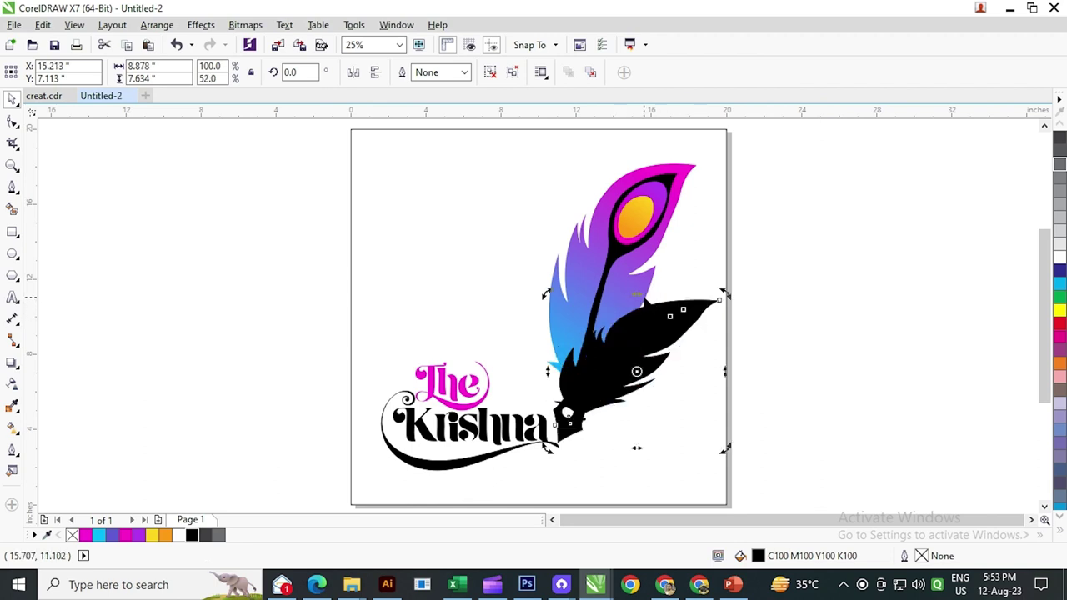
{"action": "left_click", "coordinate": [655, 388]}
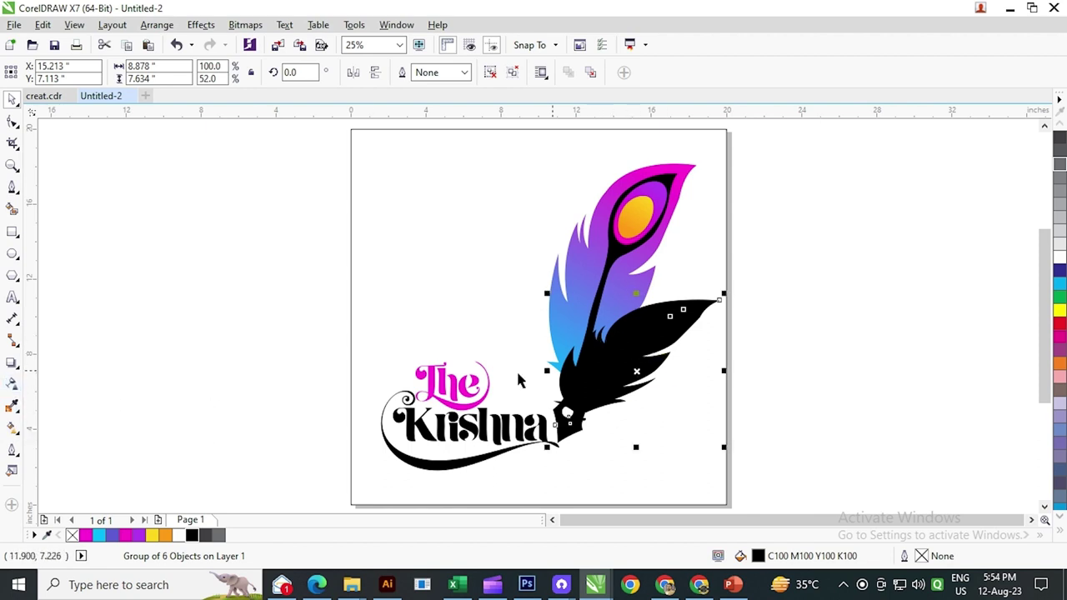
Try fading the black feather shadow group with a linear transparency running from its tip to the nib.
{"action": "left_click", "coordinate": [12, 385]}
{"action": "left_click_drag", "start_coordinate": [665, 315], "coordinate": [557, 432]}
{"action": "left_click_drag", "start_coordinate": [662, 315], "coordinate": [726, 255]}
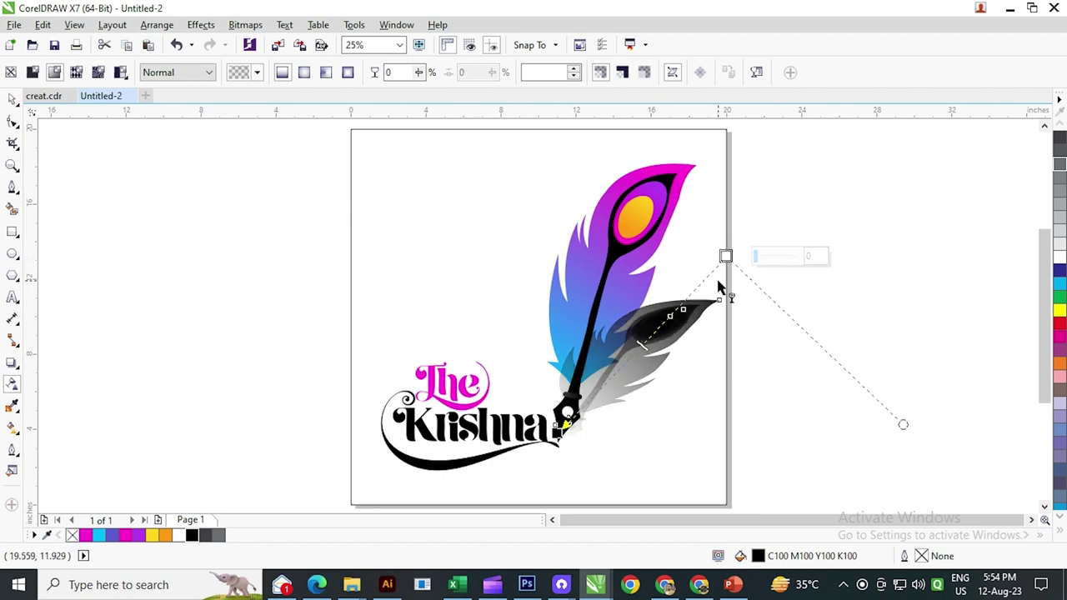
{"action": "left_click", "coordinate": [12, 99]}
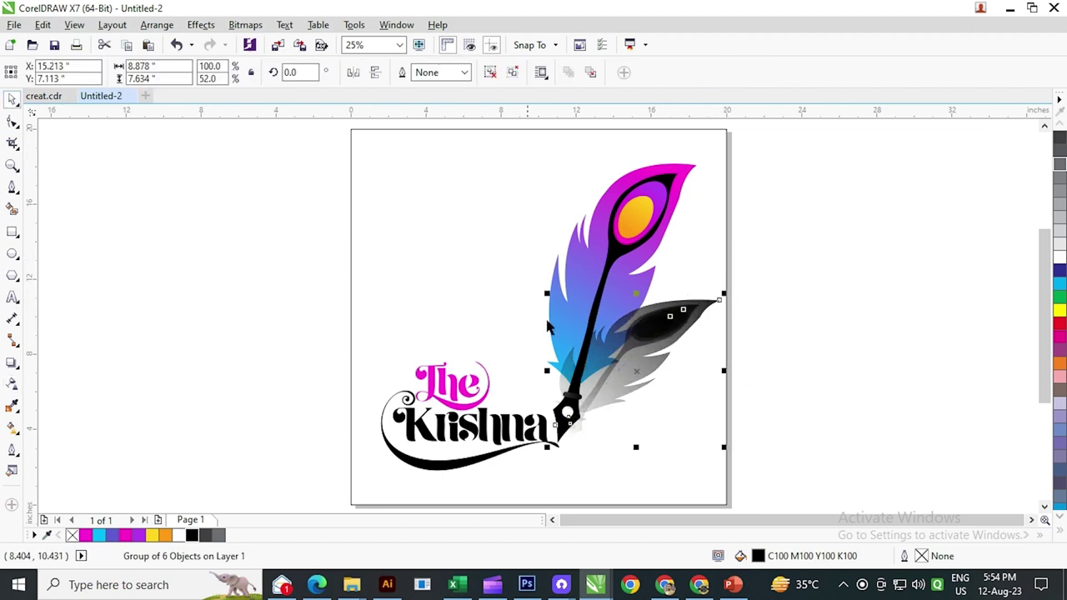
{"action": "key", "text": "ctrl+z"}
{"action": "key", "text": "ctrl+z"}
{"action": "key", "text": "ctrl+z"}
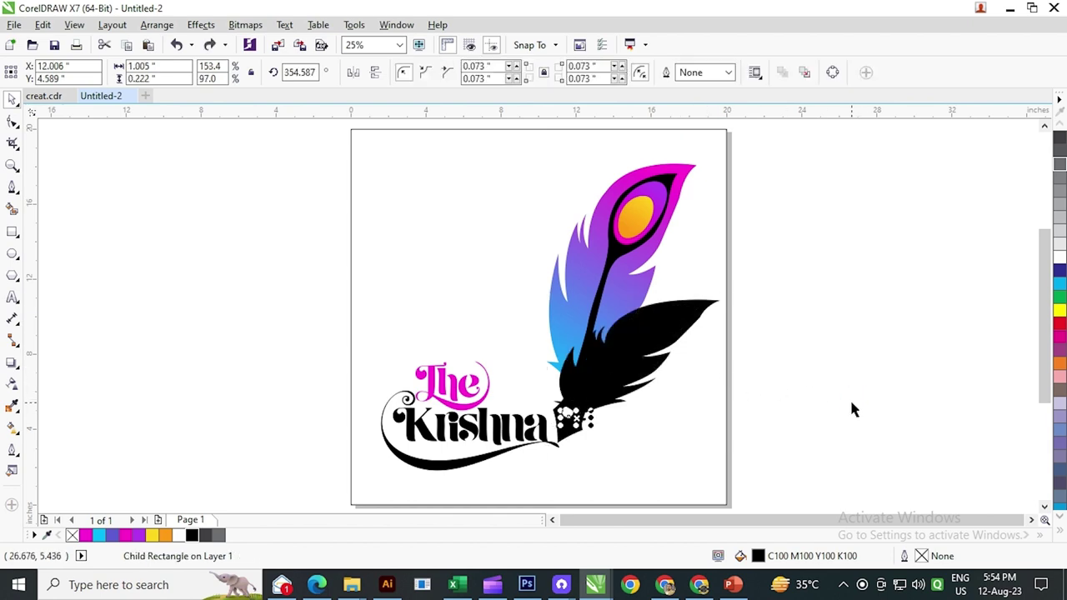
Convert the black feather shadow group to a 200 dpi CMYK bitmap.
{"action": "left_click", "coordinate": [647, 339]}
{"action": "left_click_drag", "start_coordinate": [645, 339], "coordinate": [674, 340]}
{"action": "key", "text": "ctrl+z"}
{"action": "left_click", "coordinate": [245, 24]}
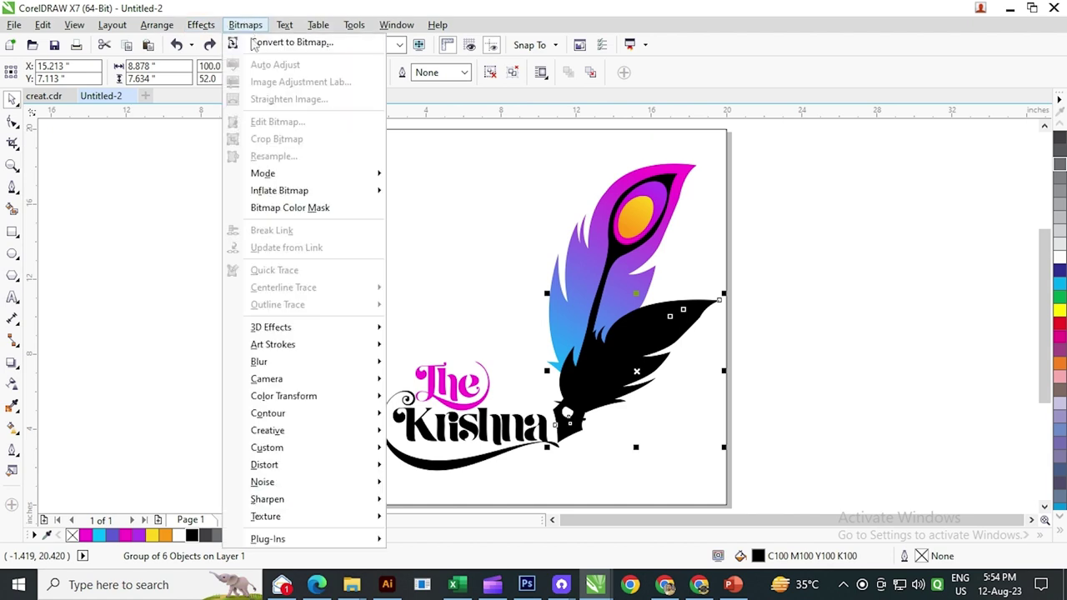
{"action": "left_click", "coordinate": [296, 38]}
{"action": "left_click", "coordinate": [483, 372]}
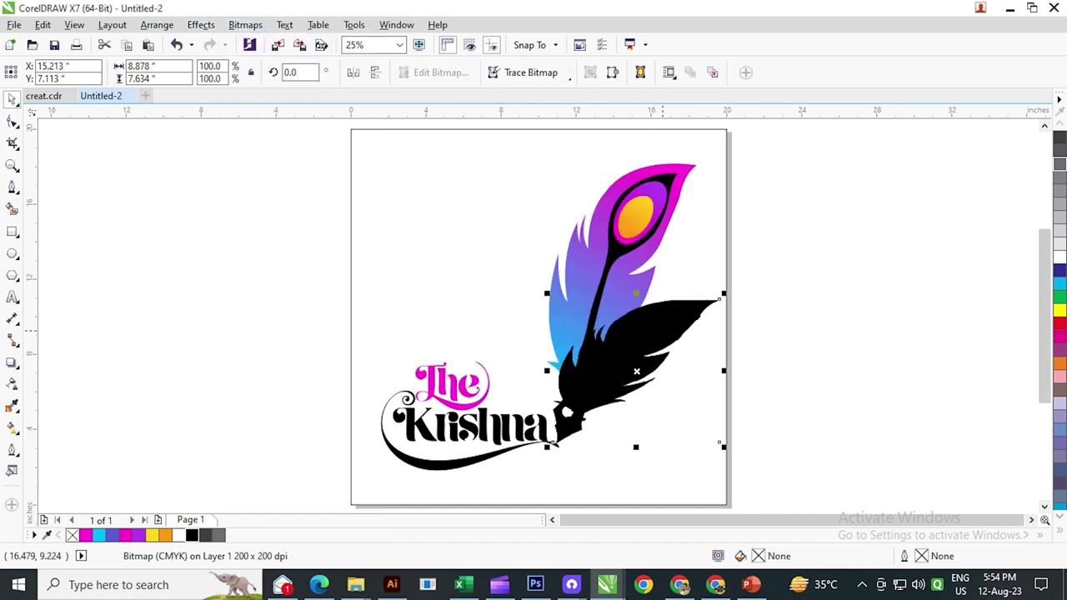
{"action": "left_click", "coordinate": [598, 358]}
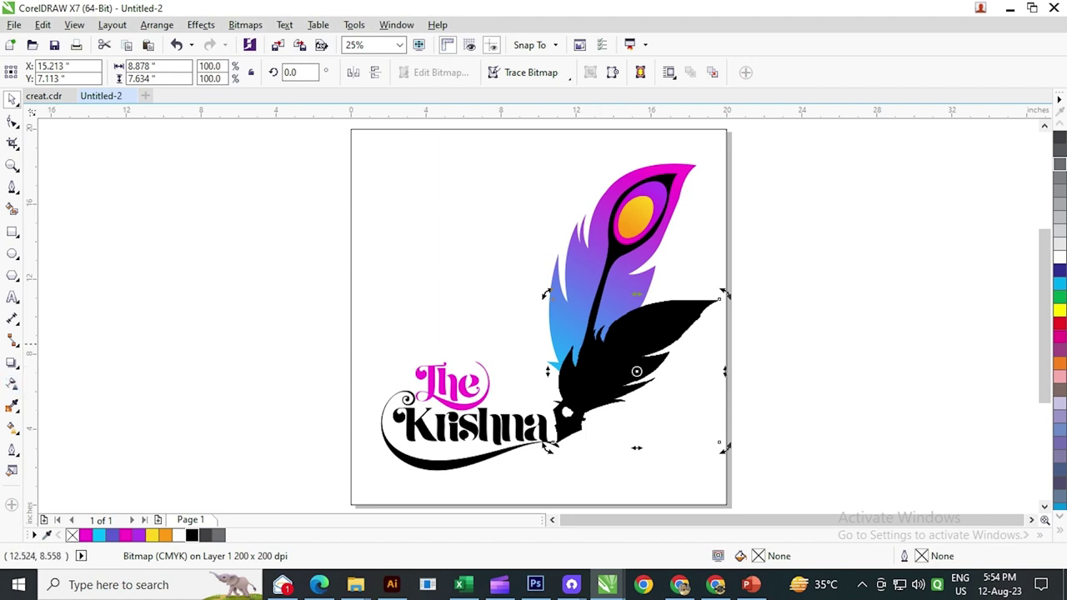
{"action": "left_click", "coordinate": [639, 367]}
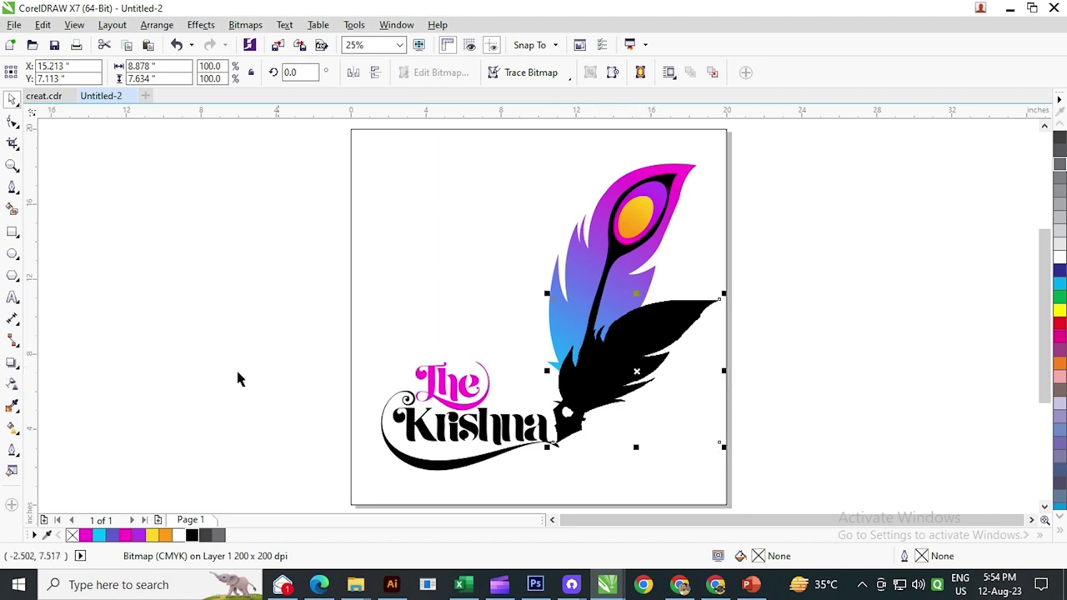
Apply a linear transparency to the shadow bitmap, fully transparent at the nib, with the opaque end stretched well beyond the feather tip.
{"action": "left_click", "coordinate": [13, 386]}
{"action": "left_click_drag", "start_coordinate": [685, 307], "coordinate": [572, 411]}
{"action": "left_click_drag", "start_coordinate": [684, 308], "coordinate": [731, 269]}
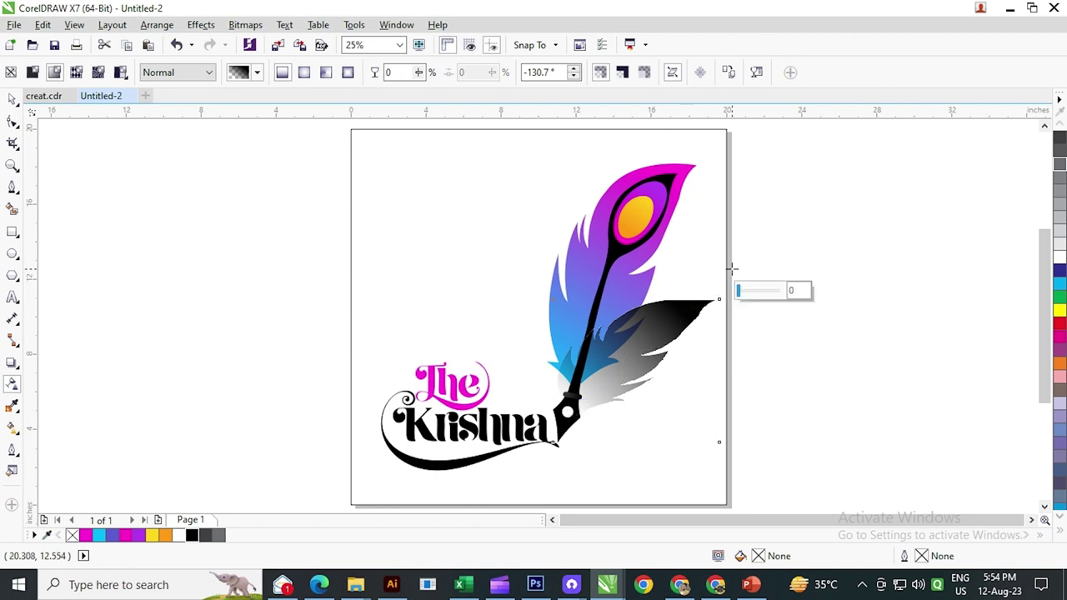
{"action": "left_click_drag", "start_coordinate": [572, 412], "coordinate": [554, 441]}
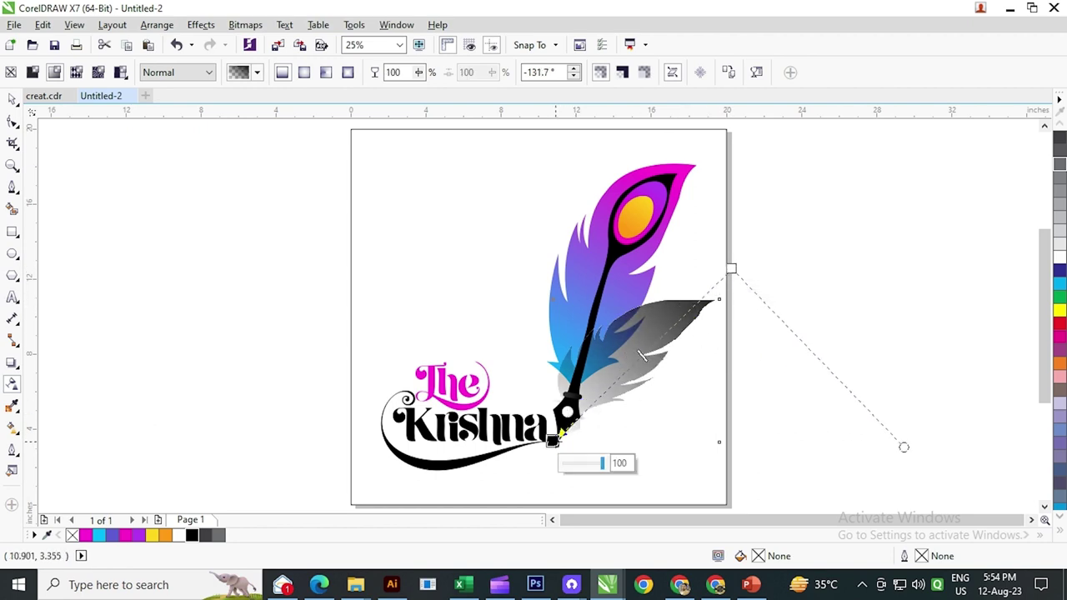
{"action": "left_click_drag", "start_coordinate": [732, 269], "coordinate": [842, 171]}
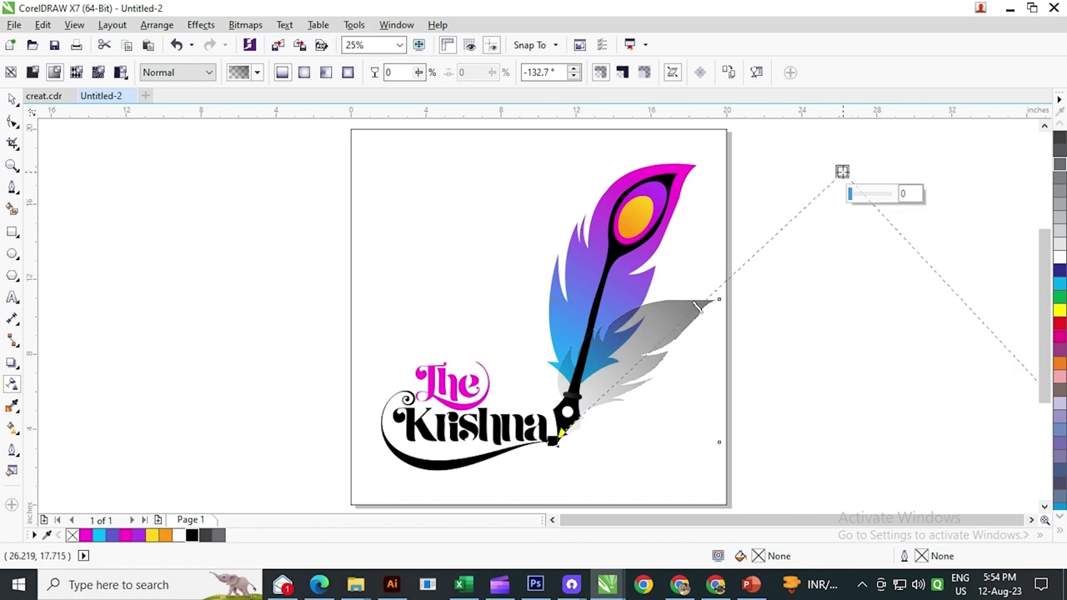
{"action": "left_click", "coordinate": [11, 100]}
Slant the shadow further to the right and scale it down to about 8.2 by 6.3 inches beside the nib.
{"action": "scroll", "coordinate": [302, 301], "scroll_direction": "down", "scroll_amount": 1}
{"action": "scroll", "coordinate": [479, 309], "scroll_direction": "up", "scroll_amount": 1}
{"action": "left_click", "coordinate": [478, 309]}
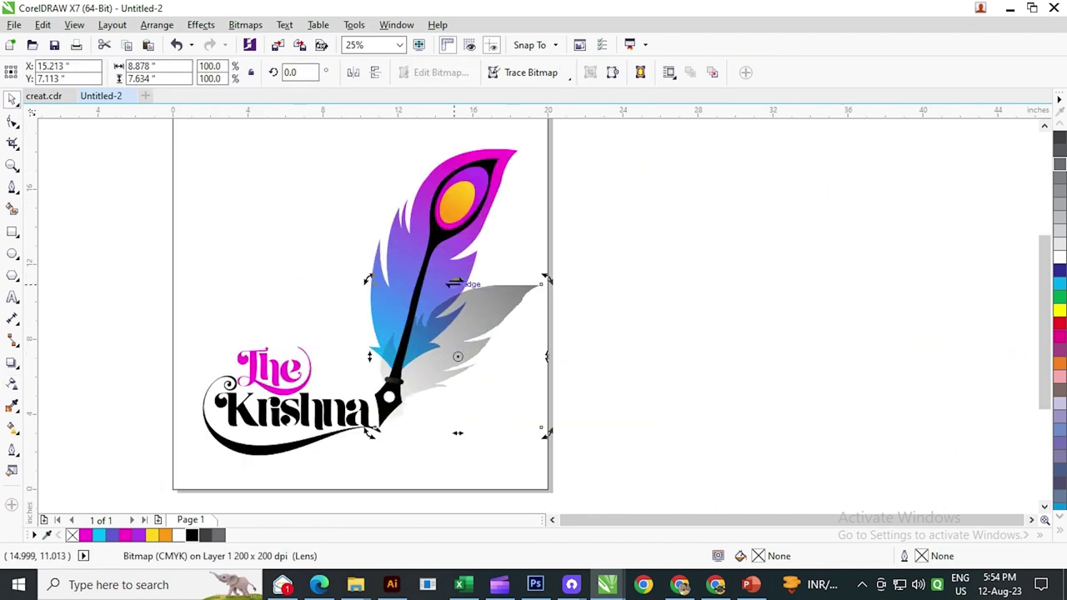
{"action": "left_click_drag", "start_coordinate": [454, 284], "coordinate": [475, 287]}
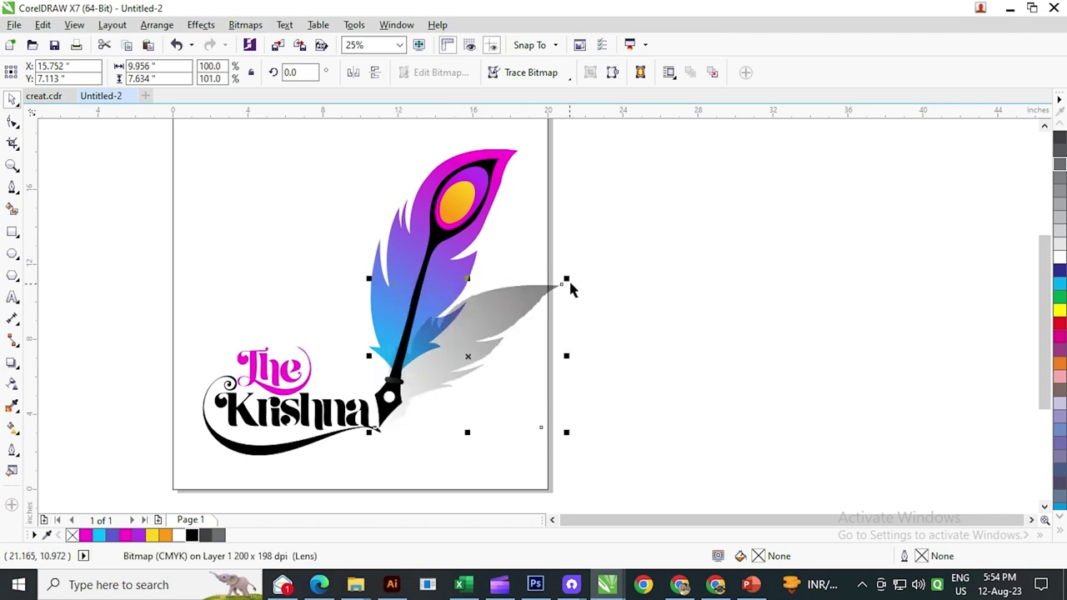
{"action": "left_click_drag", "start_coordinate": [570, 283], "coordinate": [552, 306]}
{"action": "left_click_drag", "start_coordinate": [488, 350], "coordinate": [479, 354]}
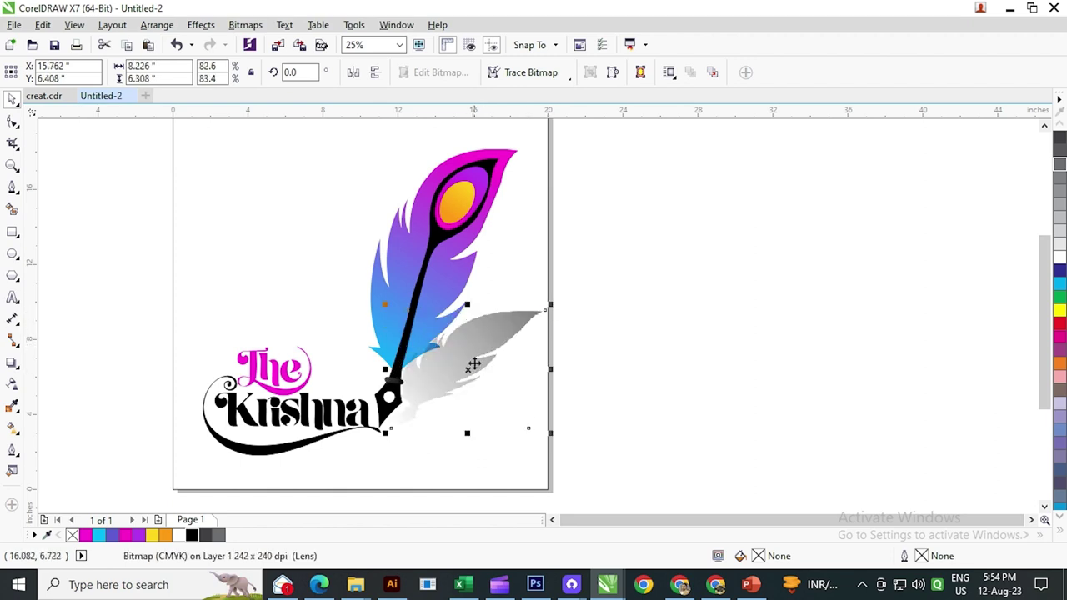
Skew the shadow's lower edge slightly to the left and move the shadow a little lower.
{"action": "left_click", "coordinate": [473, 363]}
{"action": "left_click_drag", "start_coordinate": [467, 433], "coordinate": [458, 431]}
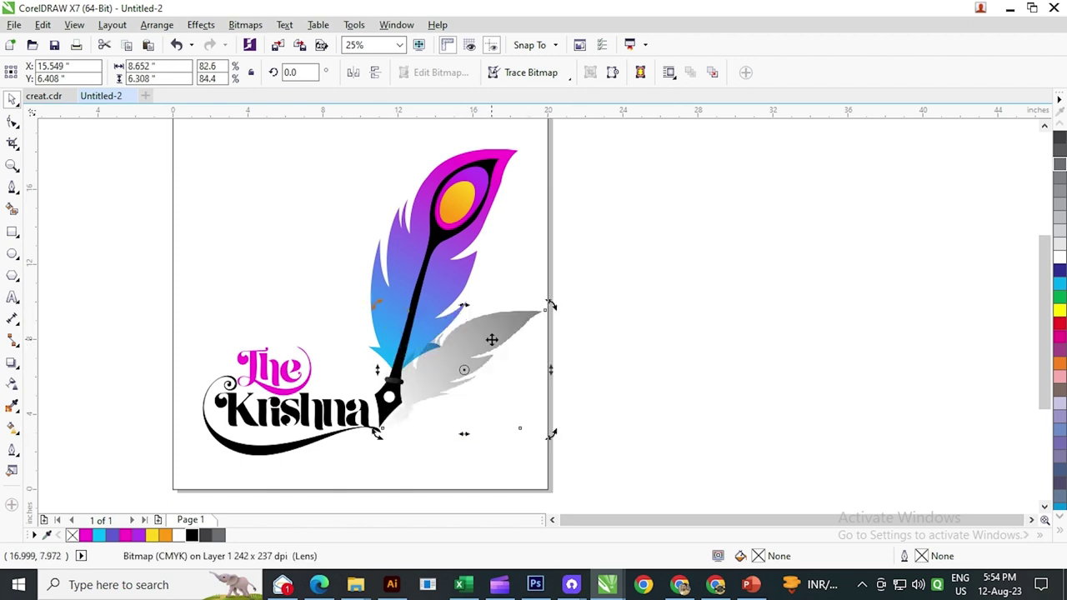
{"action": "left_click_drag", "start_coordinate": [492, 340], "coordinate": [492, 348]}
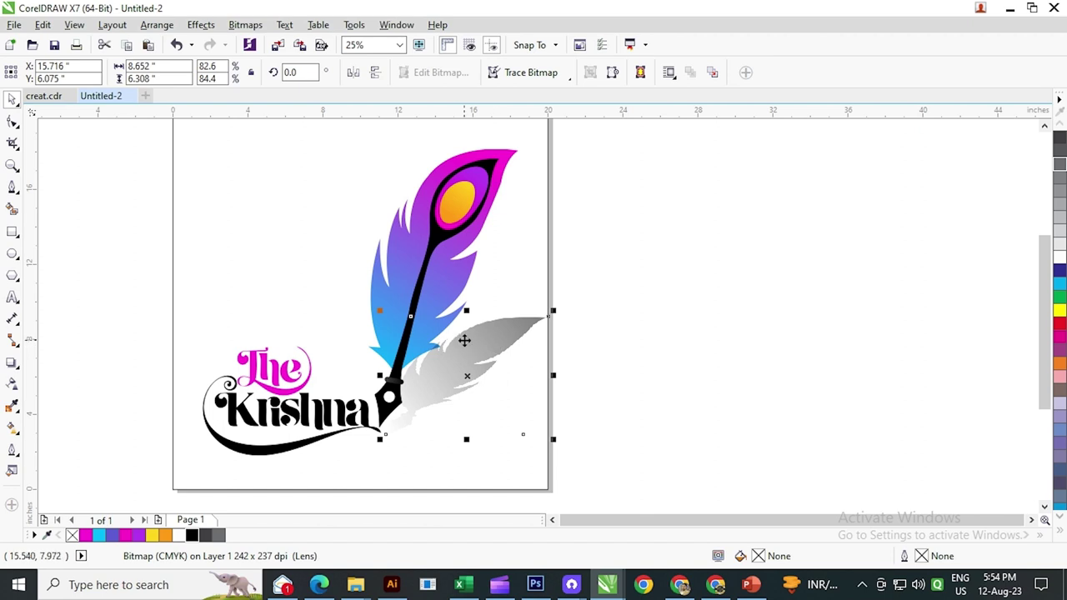
{"action": "scroll", "coordinate": [464, 340], "scroll_direction": "down", "scroll_amount": 1}
{"action": "left_click", "coordinate": [503, 373]}
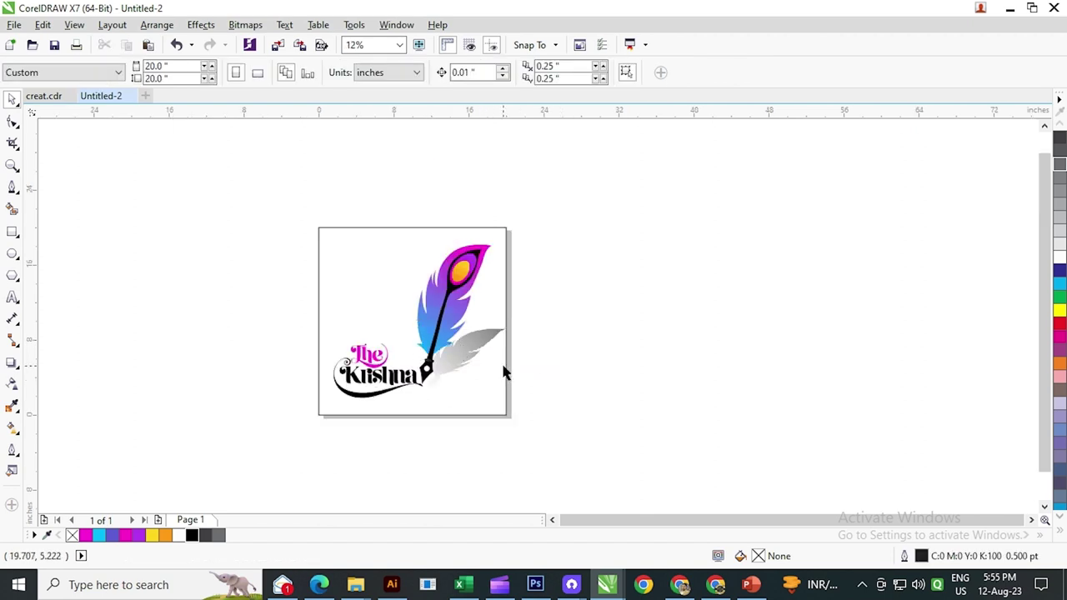
Skew the shadow to about 9.4 inches wide and reposition it so its base meets the pen nib.
{"action": "left_click", "coordinate": [451, 370]}
{"action": "scroll", "coordinate": [446, 372], "scroll_direction": "up", "scroll_amount": 2}
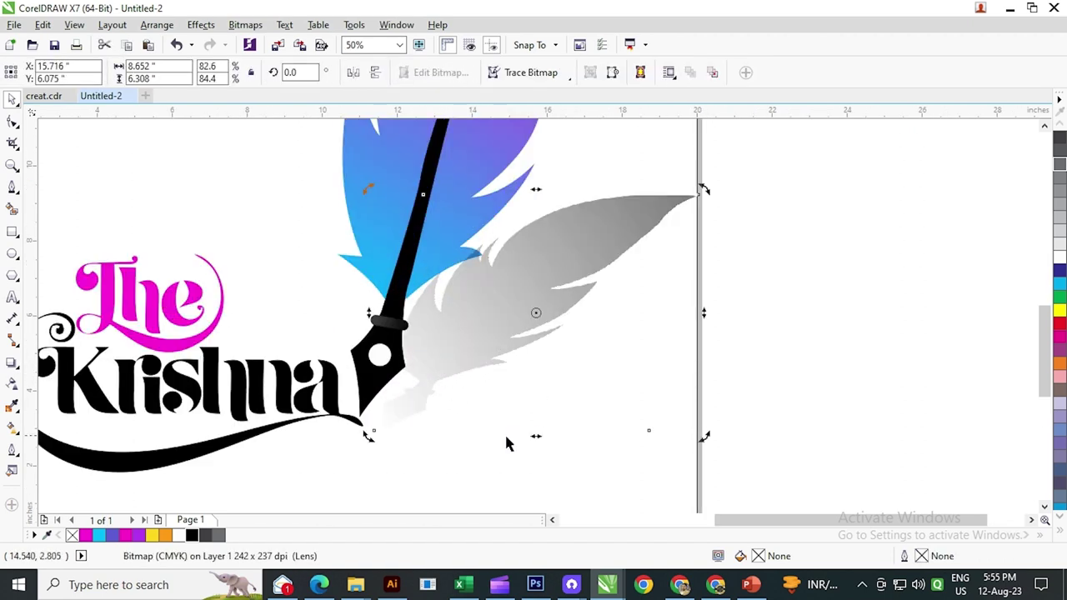
{"action": "left_click_drag", "start_coordinate": [536, 439], "coordinate": [508, 449]}
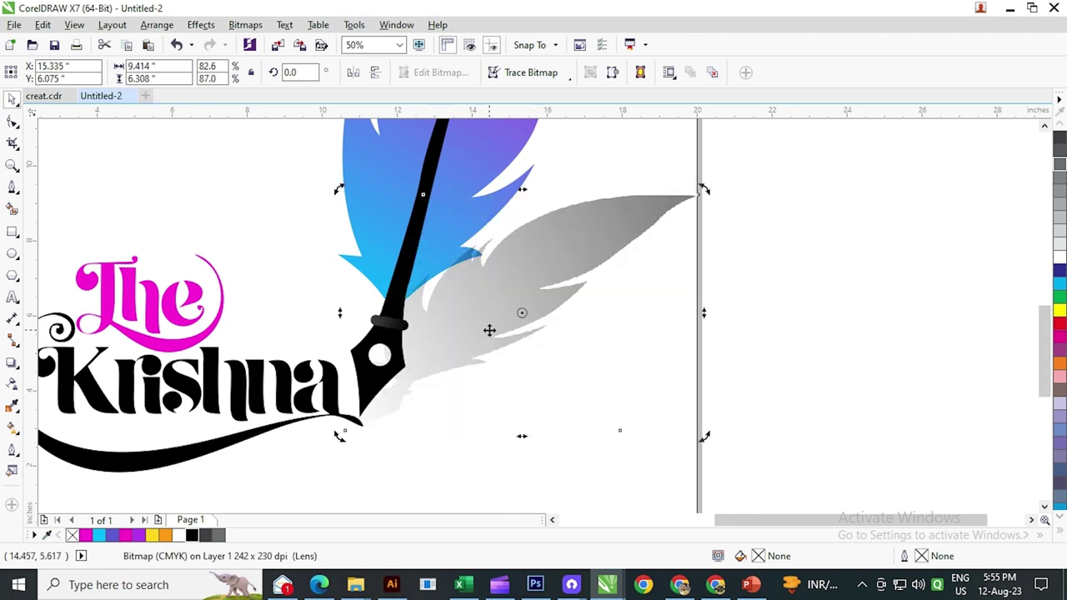
{"action": "left_click_drag", "start_coordinate": [490, 330], "coordinate": [483, 392]}
{"action": "left_click_drag", "start_coordinate": [516, 257], "coordinate": [538, 258]}
{"action": "scroll", "coordinate": [534, 270], "scroll_direction": "down", "scroll_amount": 1}
{"action": "left_click", "coordinate": [644, 367]}
{"action": "scroll", "coordinate": [650, 367], "scroll_direction": "down", "scroll_amount": 1}
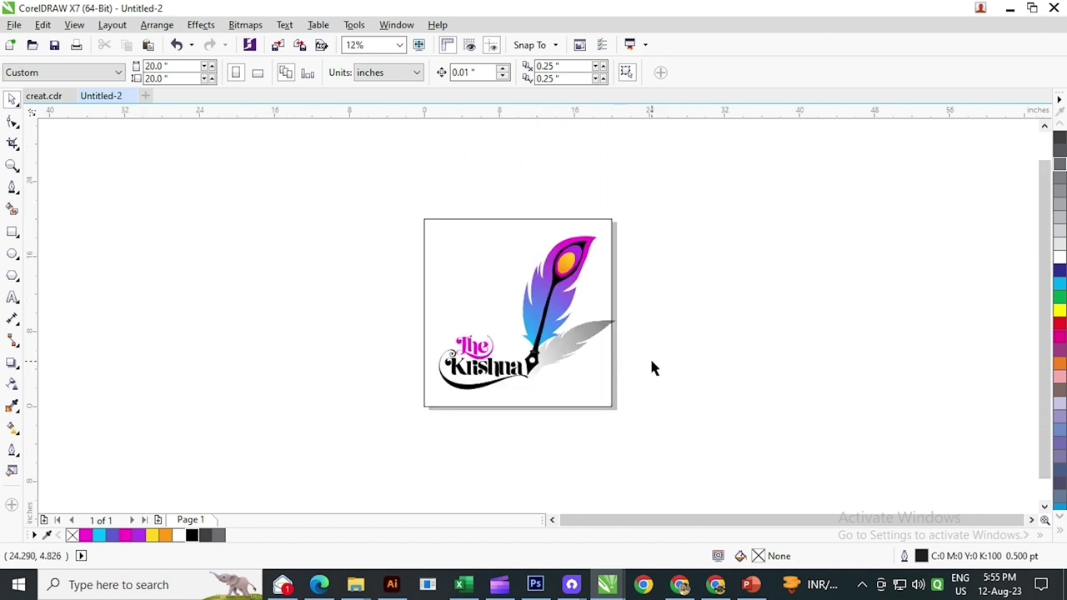
Group the lettering, feather pen and shadow, and centre the group on the page.
{"action": "left_click_drag", "start_coordinate": [651, 361], "coordinate": [594, 368]}
{"action": "left_click_drag", "start_coordinate": [274, 189], "coordinate": [594, 401]}
{"action": "left_click", "coordinate": [677, 72]}
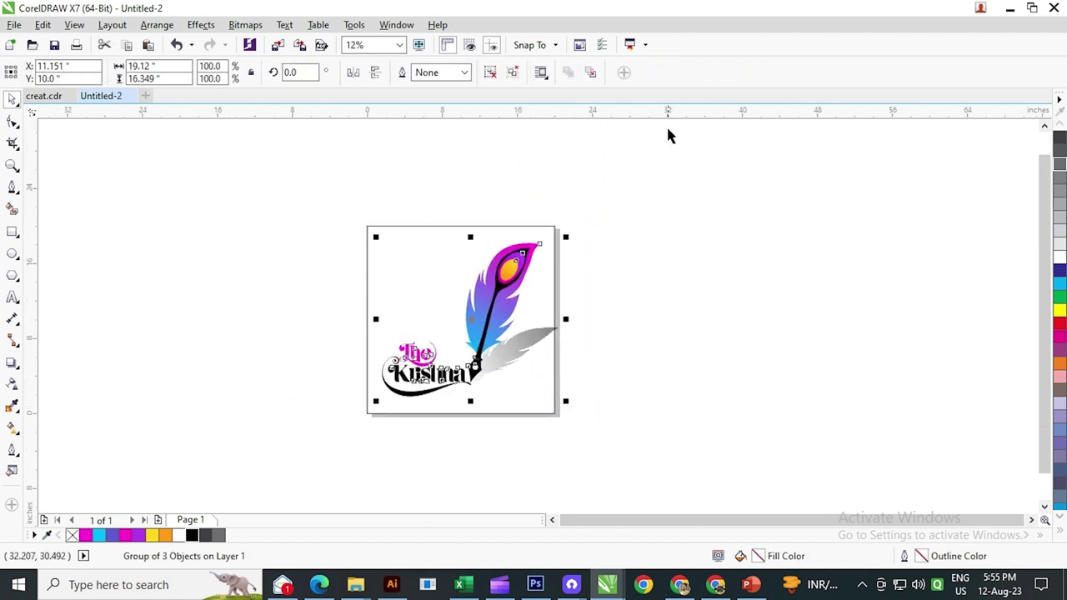
{"action": "left_click", "coordinate": [603, 340]}
{"action": "scroll", "coordinate": [603, 340], "scroll_direction": "up", "scroll_amount": 2}
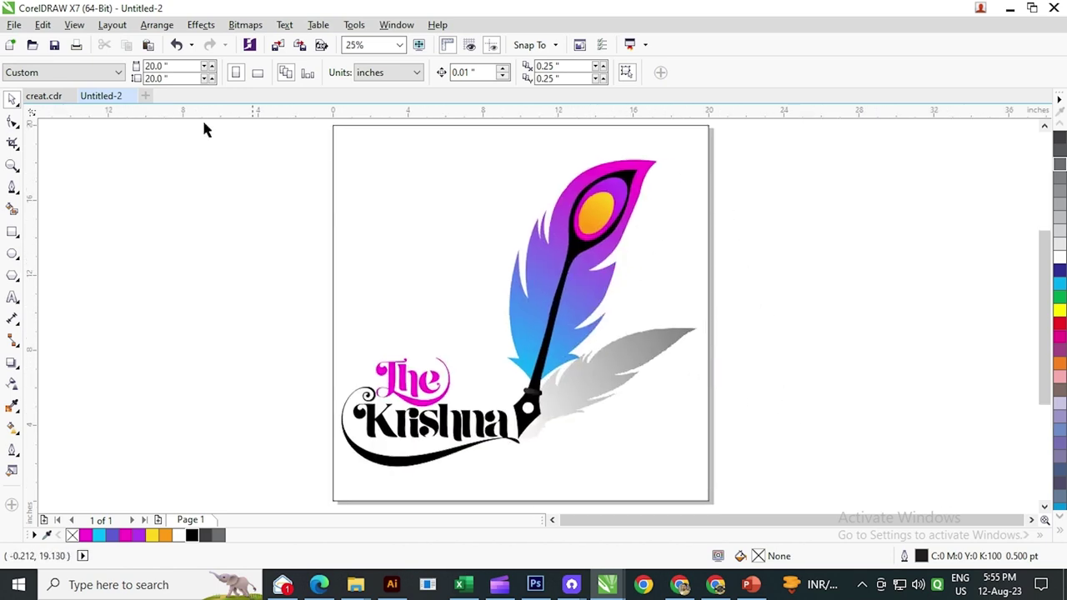
Ungroup the logo and the feather pen so the feather's shapes can be edited separately.
{"action": "left_click", "coordinate": [601, 204]}
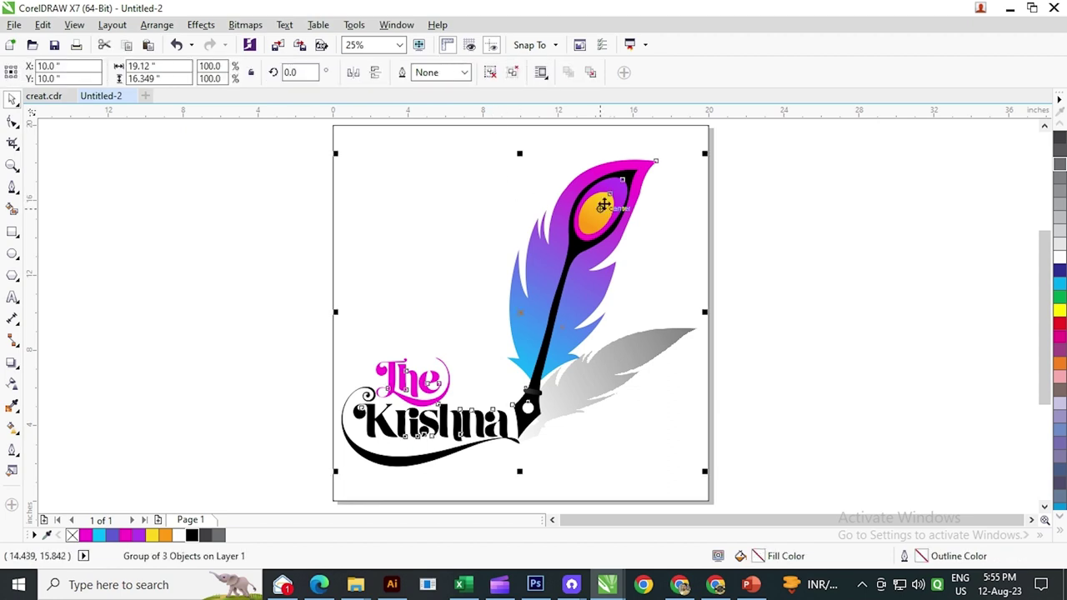
{"action": "left_click", "coordinate": [492, 73]}
{"action": "left_click", "coordinate": [809, 207]}
{"action": "left_click", "coordinate": [13, 121]}
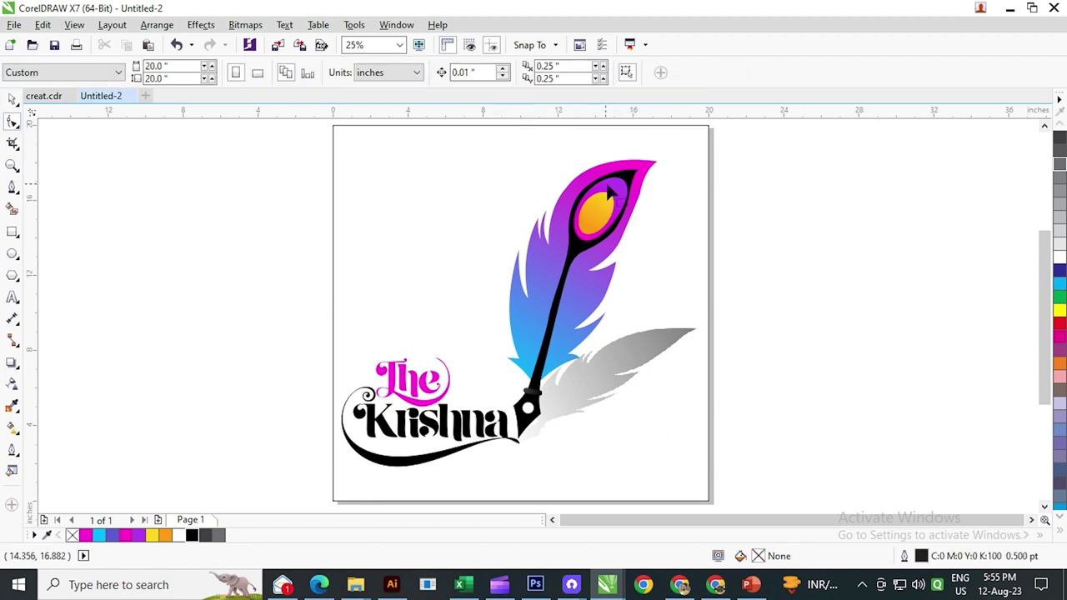
{"action": "scroll", "coordinate": [610, 191], "scroll_direction": "up", "scroll_amount": 2}
{"action": "left_click", "coordinate": [12, 99]}
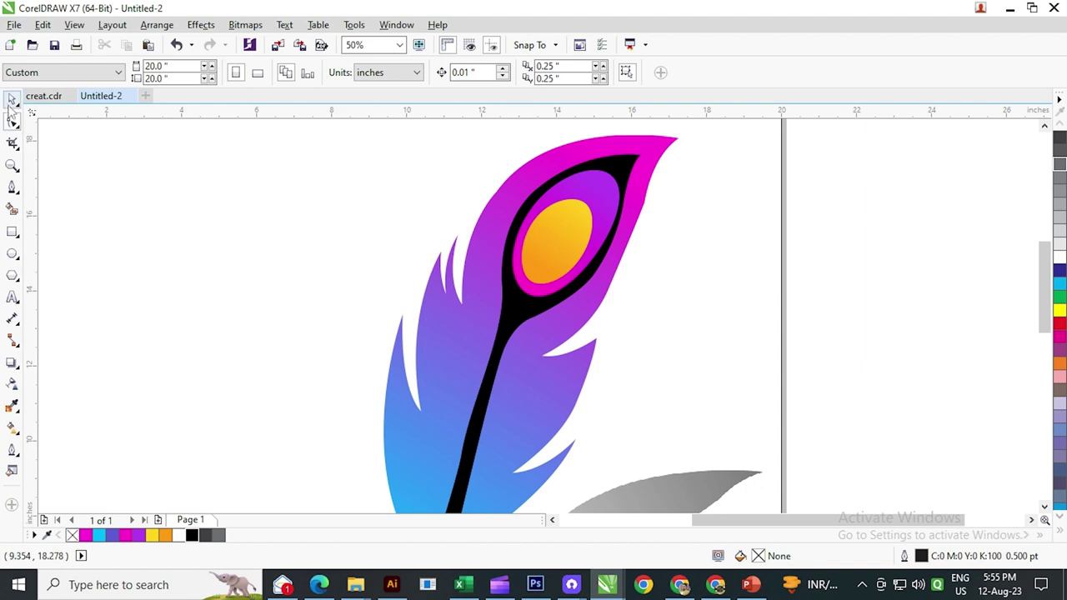
{"action": "left_click", "coordinate": [652, 185]}
{"action": "left_click", "coordinate": [636, 144]}
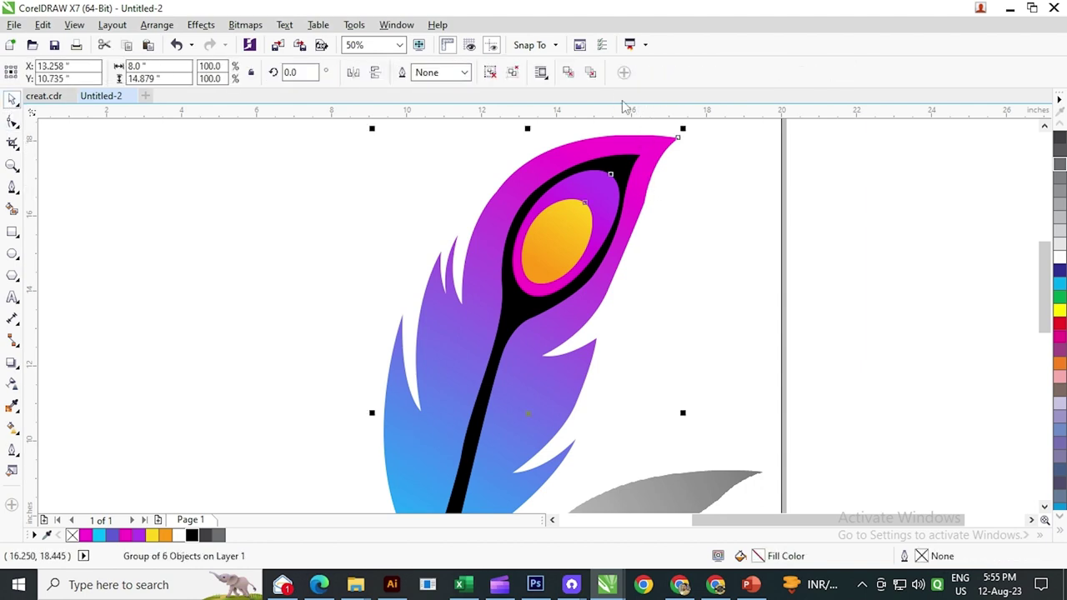
{"action": "left_click", "coordinate": [421, 153]}
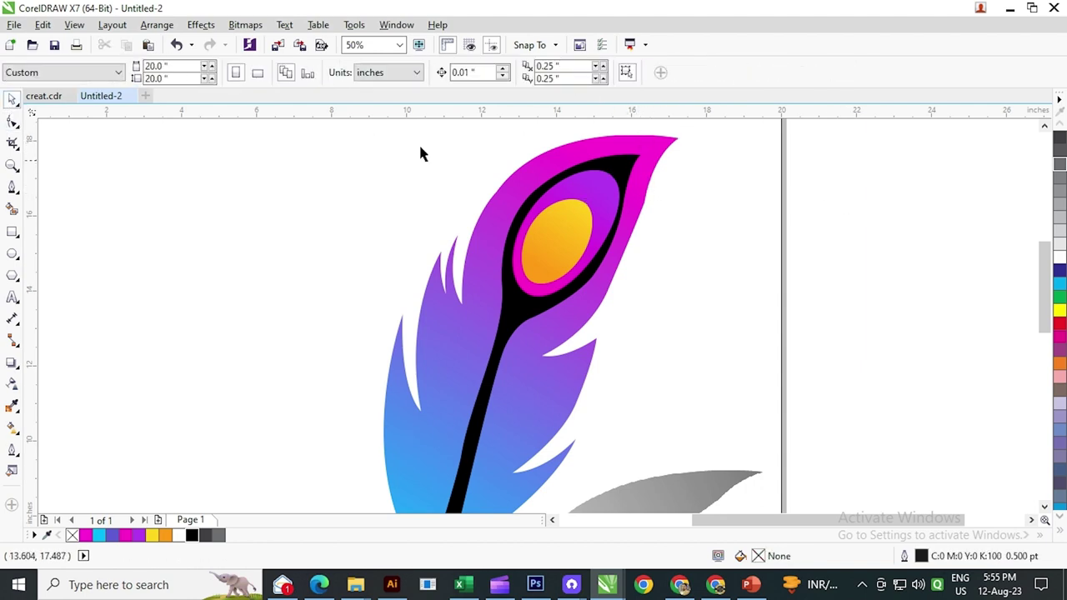
Delete the node at the kink on the feather's right edge below the tip to smooth the curve.
{"action": "left_click", "coordinate": [12, 121]}
{"action": "left_click", "coordinate": [647, 204]}
{"action": "double_click", "coordinate": [645, 202]}
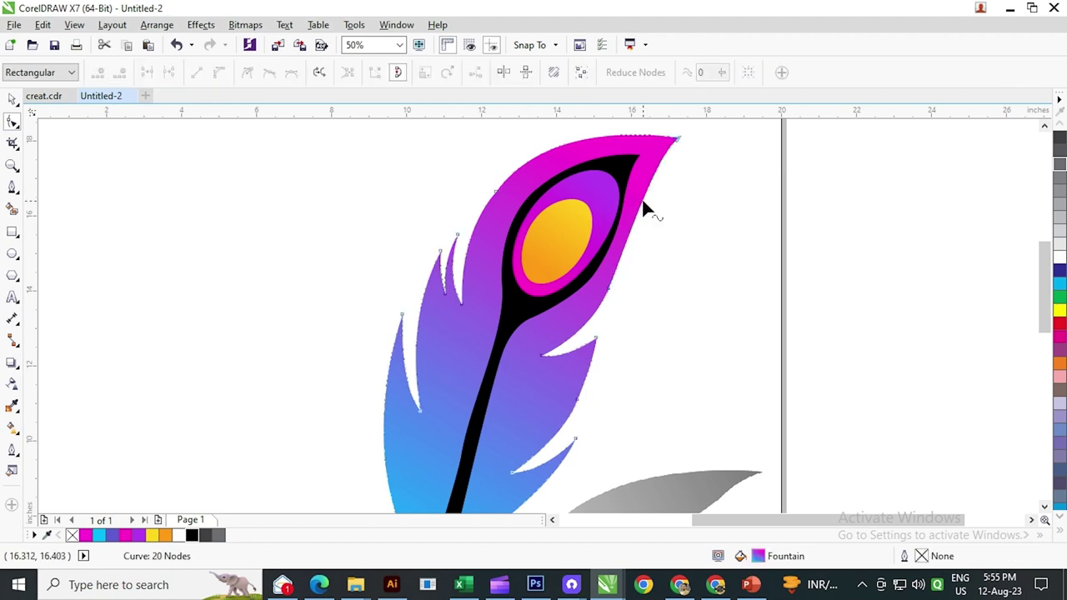
{"action": "scroll", "coordinate": [572, 213], "scroll_direction": "down", "scroll_amount": 1}
{"action": "left_click", "coordinate": [12, 99]}
Group all the logo parts, including the feather shapes, lettering and shadow, and fit the page in view.
{"action": "scroll", "coordinate": [206, 196], "scroll_direction": "down", "scroll_amount": 1}
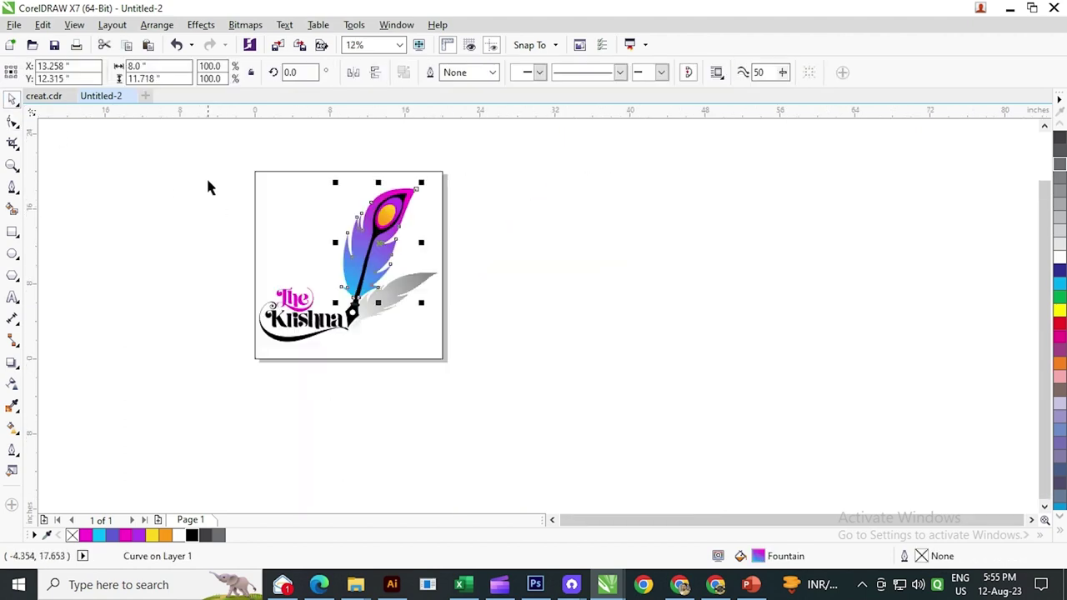
{"action": "left_click_drag", "start_coordinate": [200, 159], "coordinate": [542, 361]}
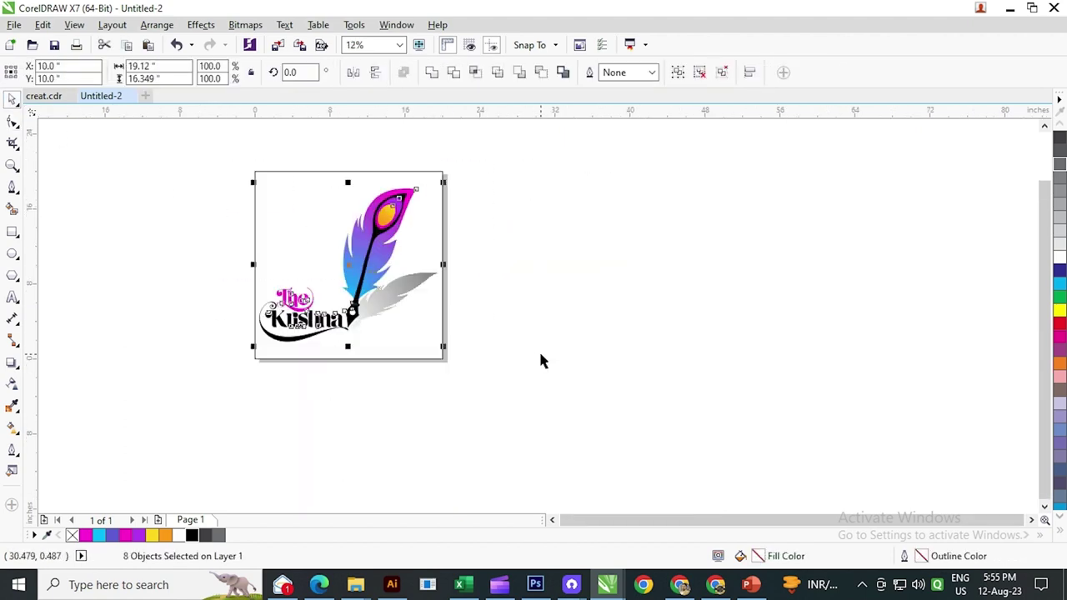
{"action": "left_click", "coordinate": [677, 72]}
{"action": "left_click", "coordinate": [561, 275]}
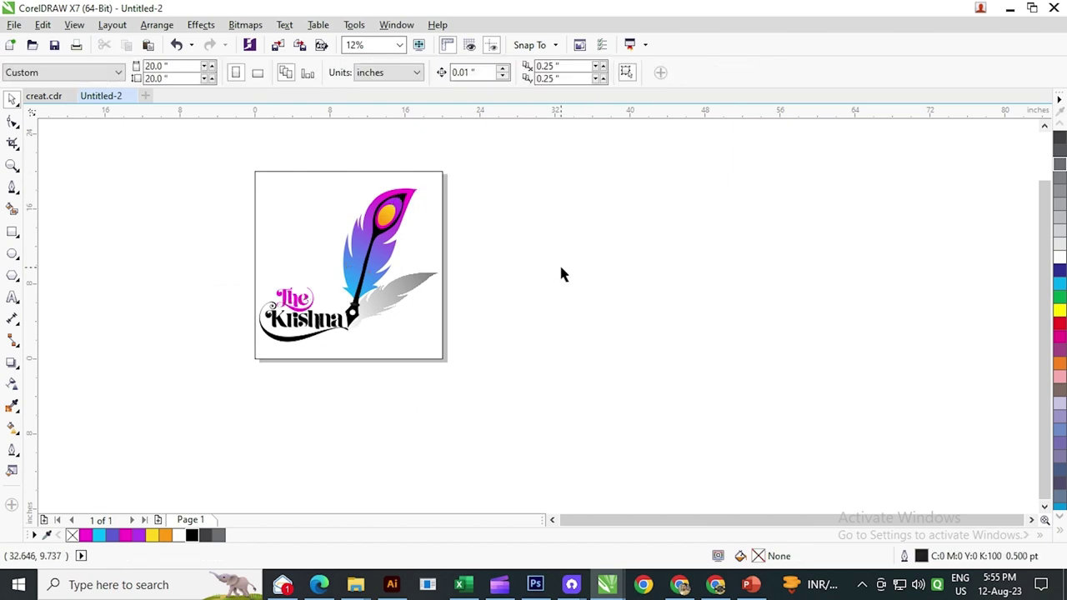
{"action": "key", "text": "shift+F4"}
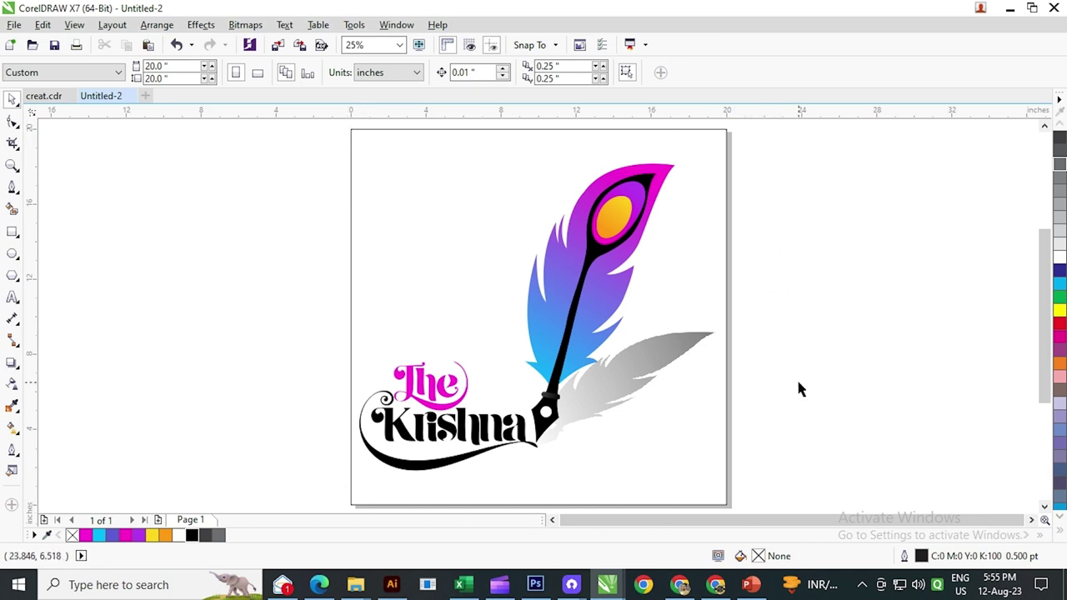
Try a purple background fill on the page-sized rectangle and preview near-black and light grey alternatives.
{"action": "left_click", "coordinate": [403, 129]}
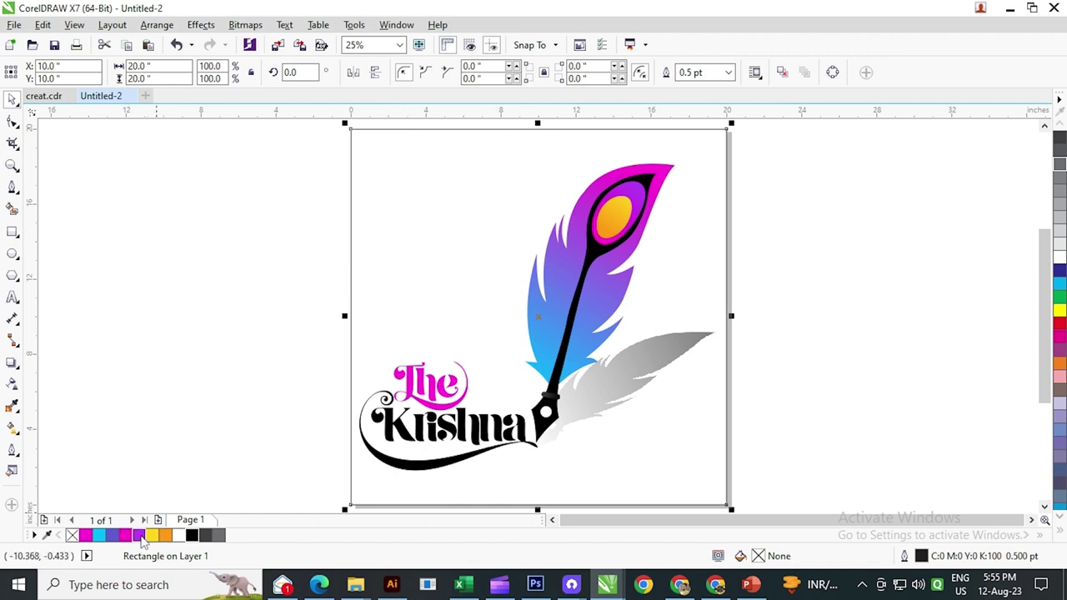
{"action": "left_click", "coordinate": [140, 536]}
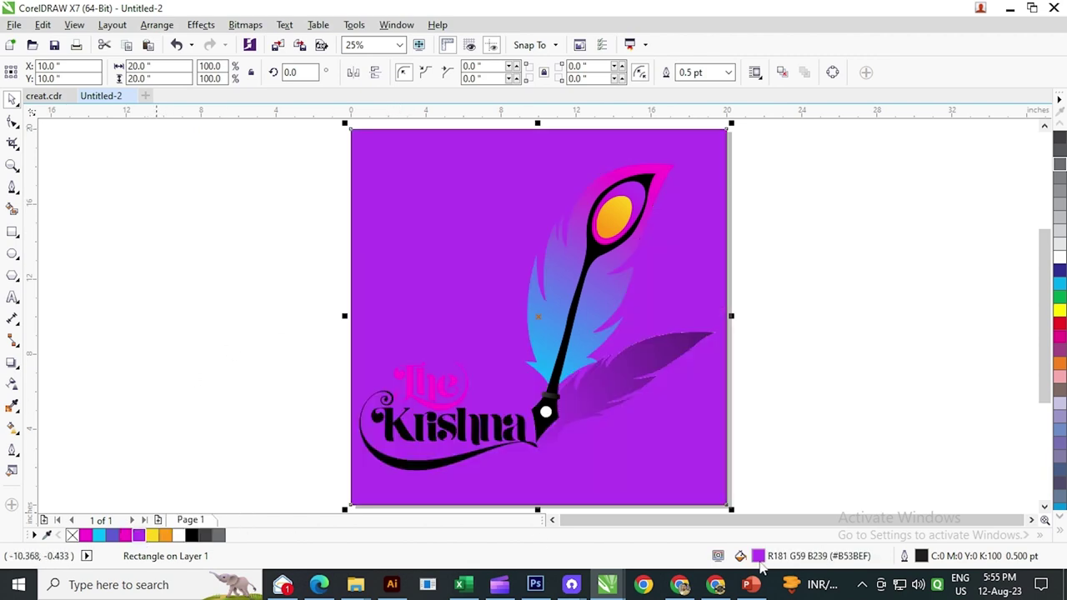
{"action": "double_click", "coordinate": [757, 556]}
{"action": "mouse_move", "coordinate": [699, 354]}
{"action": "left_mouse_down"}
{"action": "mouse_move", "coordinate": [693, 333]}
{"action": "mouse_move", "coordinate": [696, 356]}
{"action": "left_mouse_up"}
{"action": "left_click_drag", "start_coordinate": [813, 150], "coordinate": [996, 209]}
{"action": "left_click", "coordinate": [877, 437]}
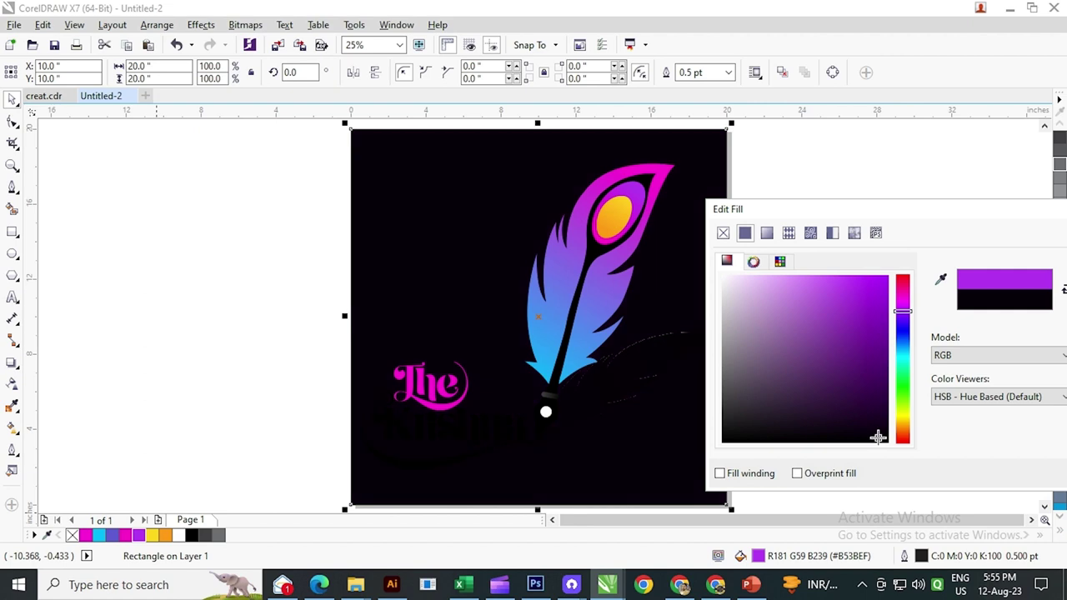
{"action": "mouse_move", "coordinate": [877, 438]}
{"action": "left_mouse_down"}
{"action": "mouse_move", "coordinate": [707, 333]}
{"action": "mouse_move", "coordinate": [719, 322]}
{"action": "mouse_move", "coordinate": [717, 263]}
{"action": "mouse_move", "coordinate": [723, 284]}
{"action": "left_mouse_up"}
{"action": "left_click_drag", "start_coordinate": [930, 216], "coordinate": [756, 202]}
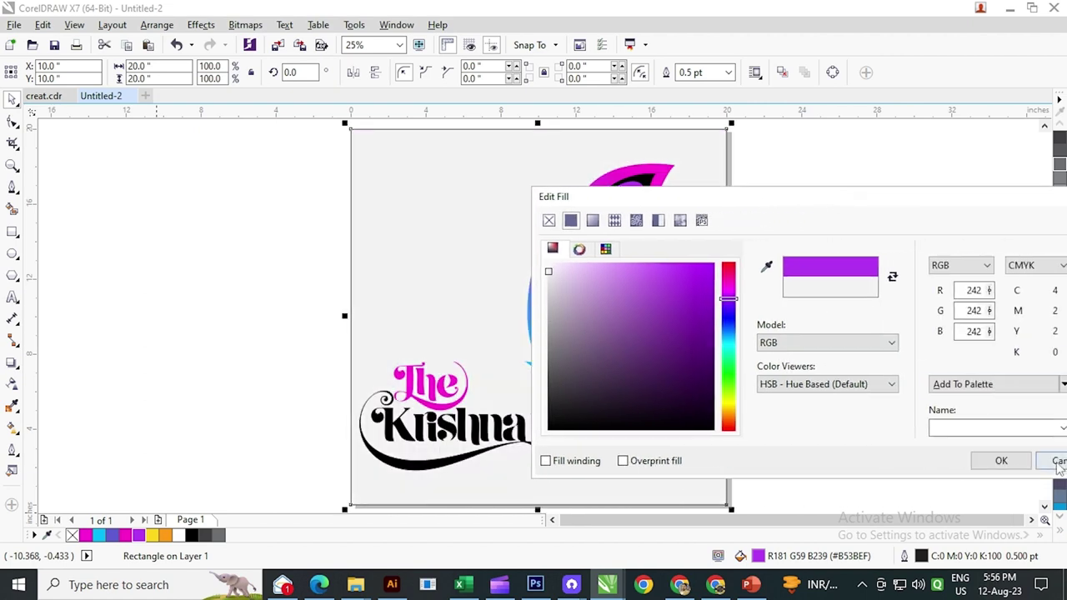
{"action": "left_click", "coordinate": [1057, 463]}
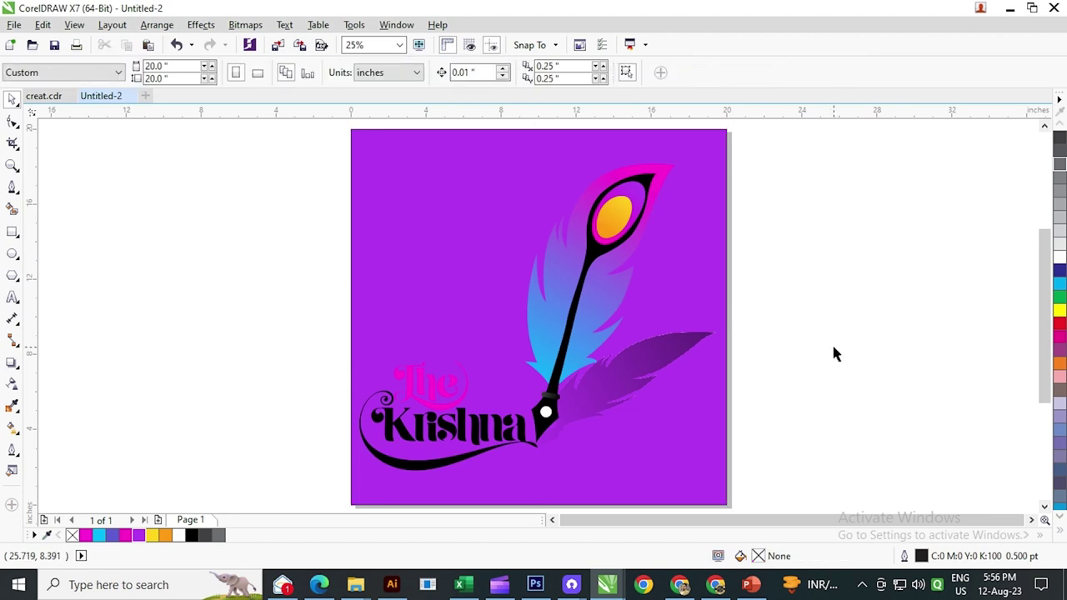
{"action": "key", "text": "ctrl+z"}
{"action": "left_click", "coordinate": [836, 352]}
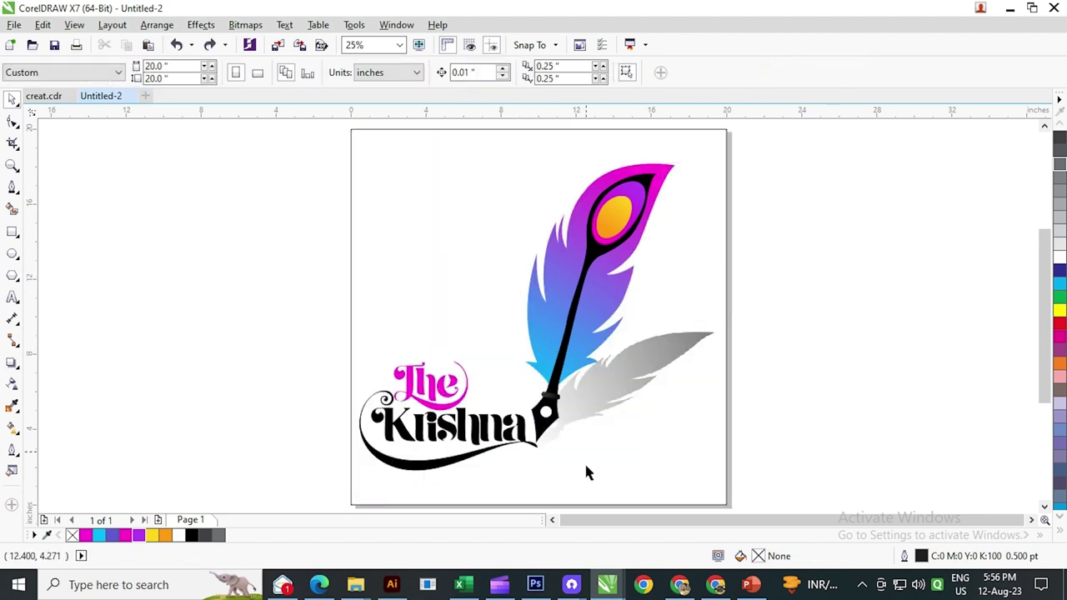